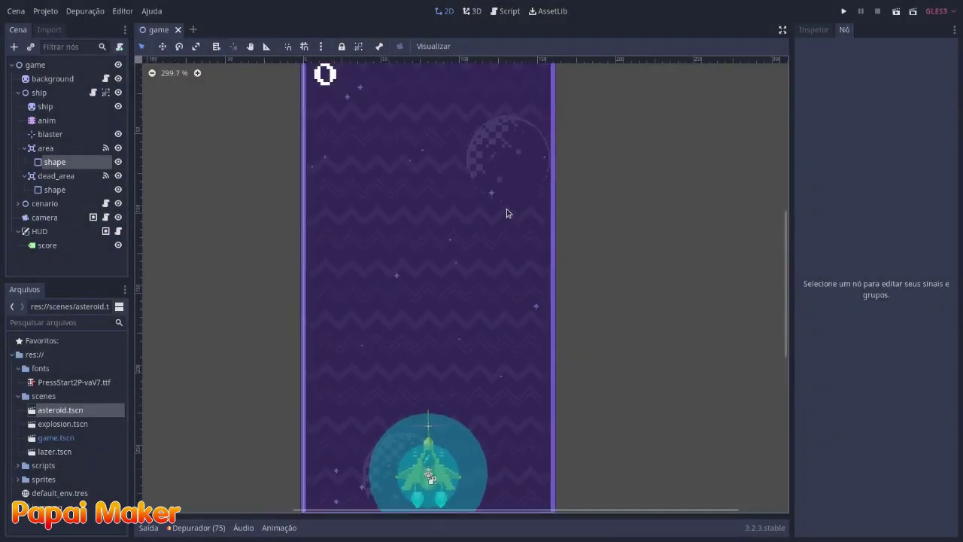
# Frame the game scene in the viewport and start a test run of the game.
pyautogui.scroll(-1, 507, 210)
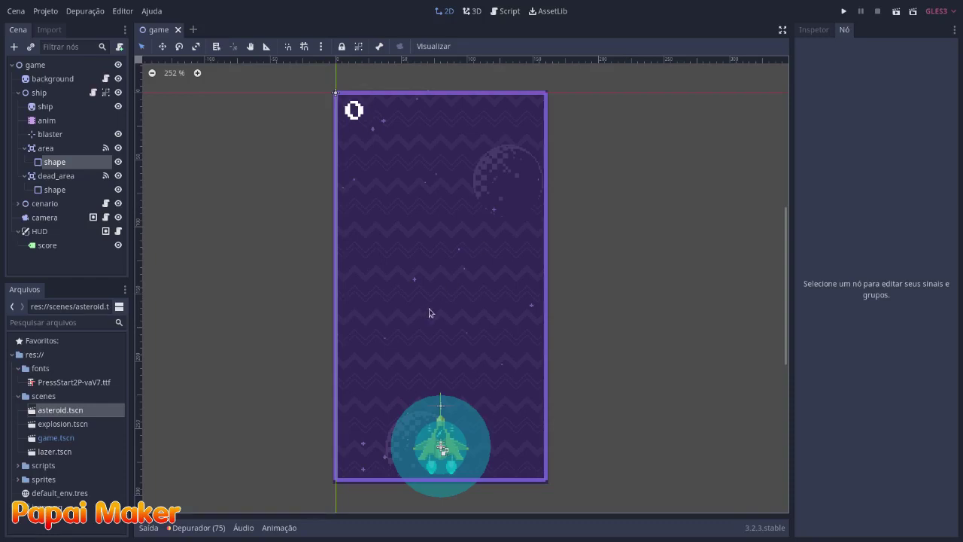
pyautogui.moveTo(430, 311); pyautogui.dragTo(441, 299, button='middle')
pyautogui.scroll(1, 505, 283)
pyautogui.keyDown('ctrl'); pyautogui.scroll(-1, 501, 280); pyautogui.keyUp('ctrl')
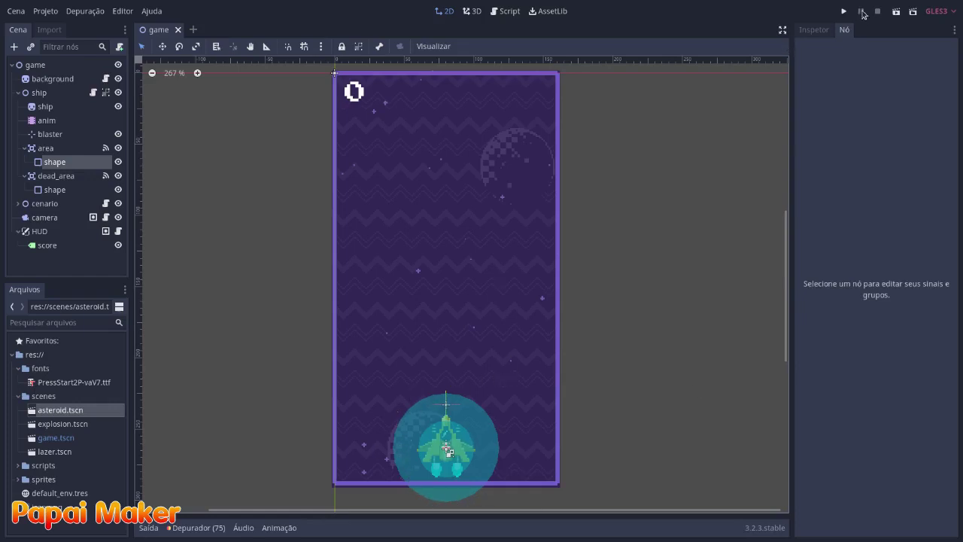
pyautogui.click(845, 14)
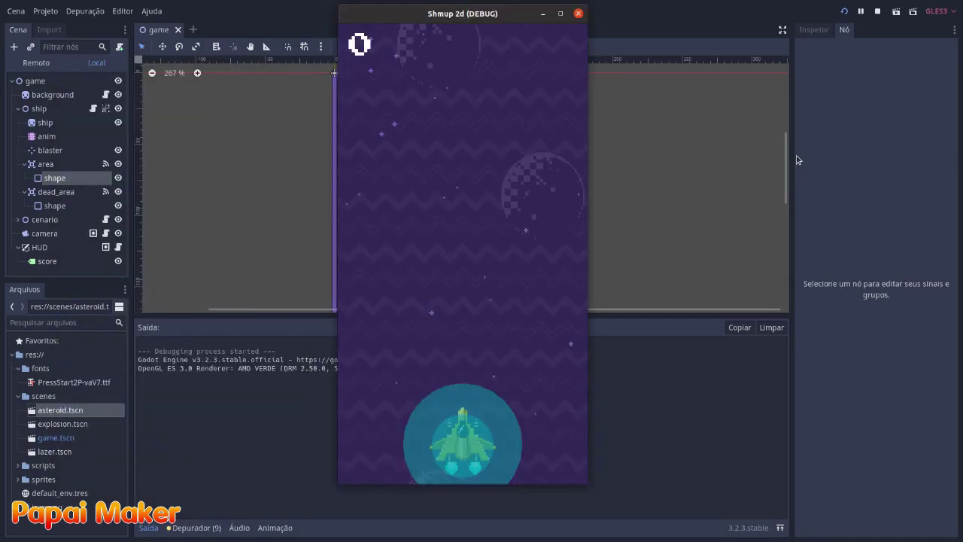
# Fly the ship around with the arrow keys, shooting asteroids to check the current shield.
pyautogui.press('Up')
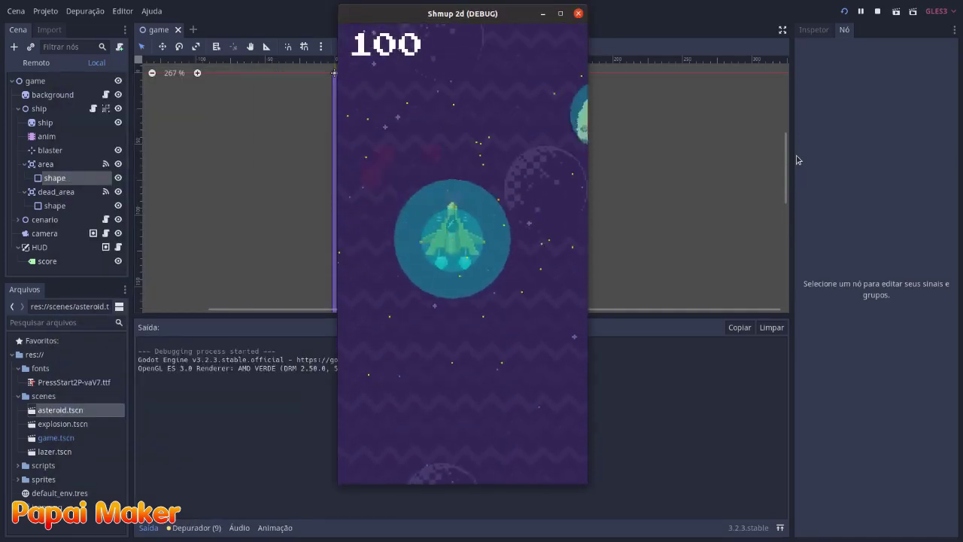
pyautogui.press('Right')
pyautogui.press('Up')
pyautogui.press('Right')
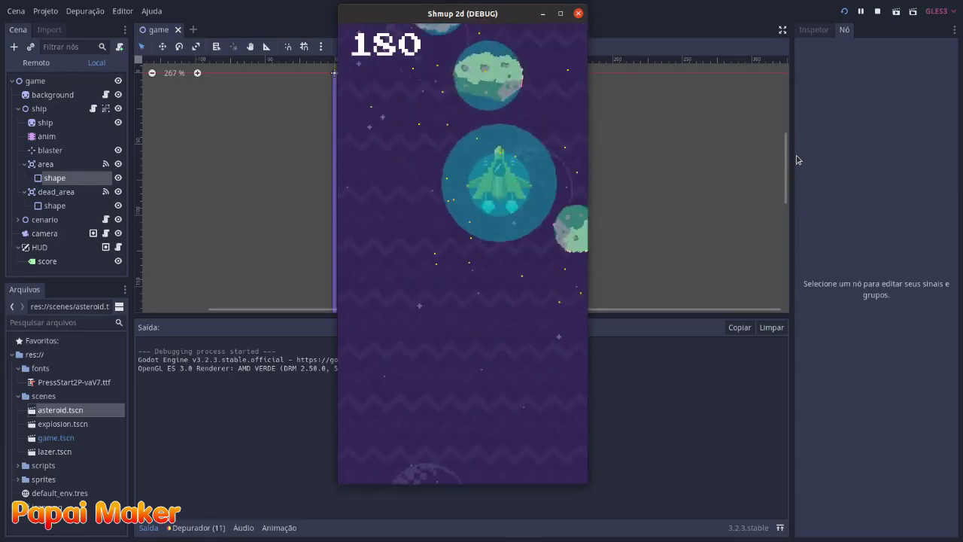
pyautogui.press('Left')
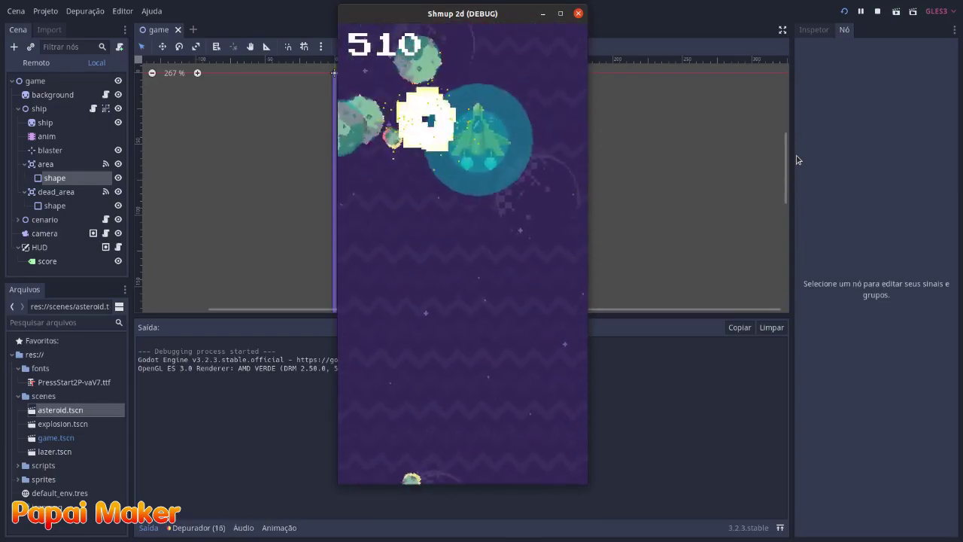
pyautogui.press('Down')
pyautogui.press('Right')
pyautogui.press('Down')
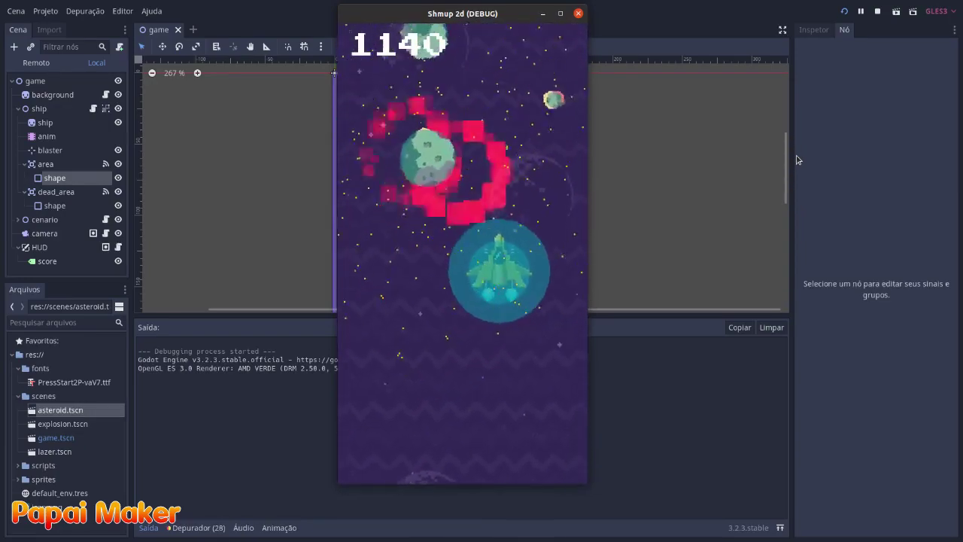
pyautogui.press('Left')
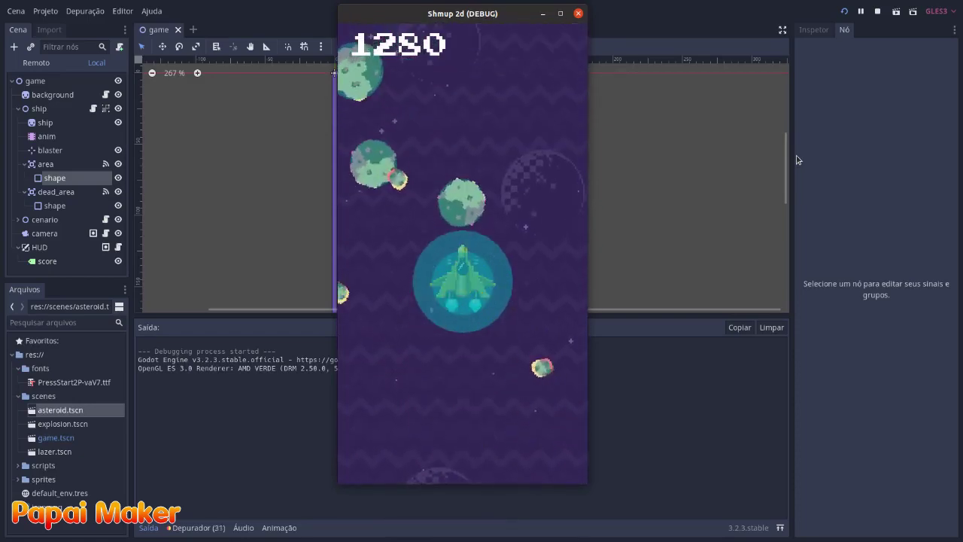
pyautogui.press('Left')
pyautogui.press('Down')
pyautogui.press('Right')
pyautogui.press('Down')
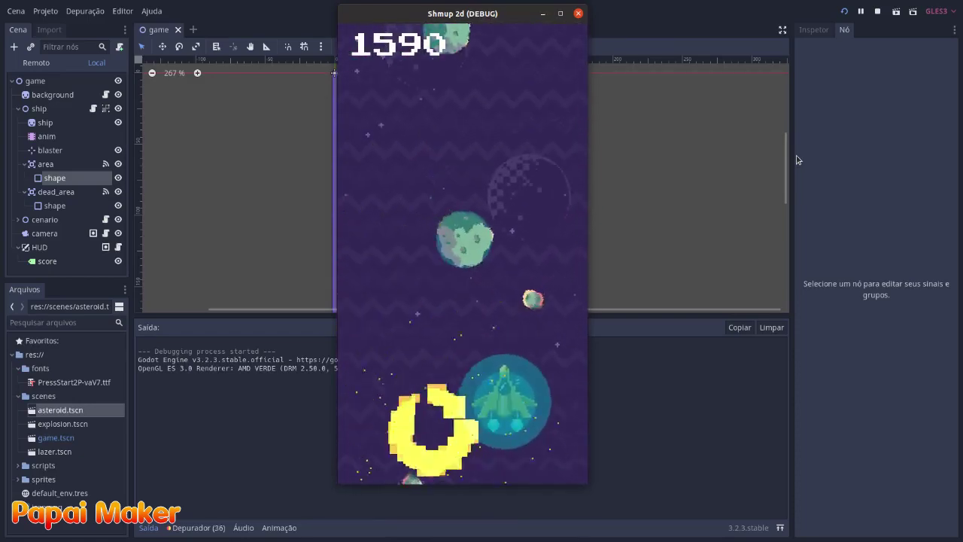
pyautogui.press('Left')
pyautogui.press('Up')
# Stop the test run, collapse the Output log and recentre the game scene in the viewport.
pyautogui.click(877, 12)
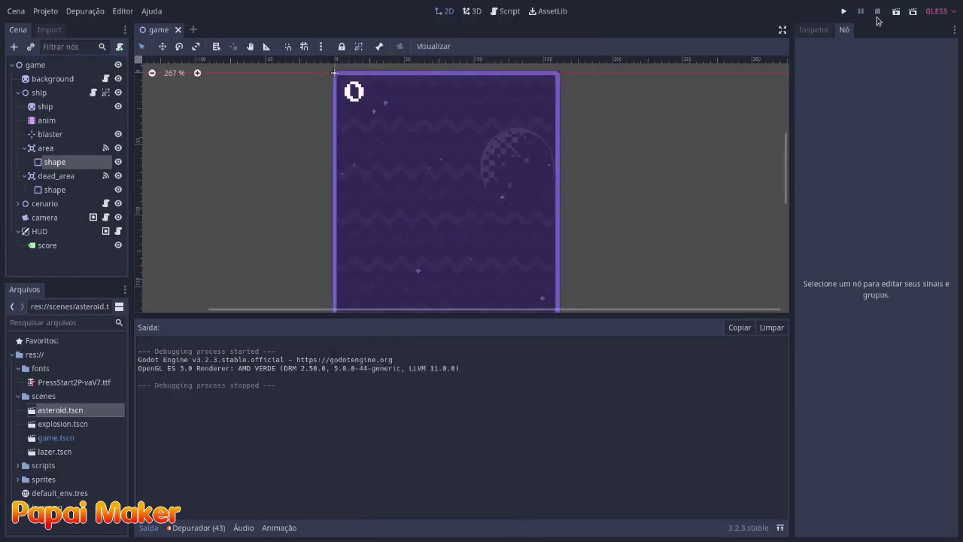
pyautogui.click(148, 527)
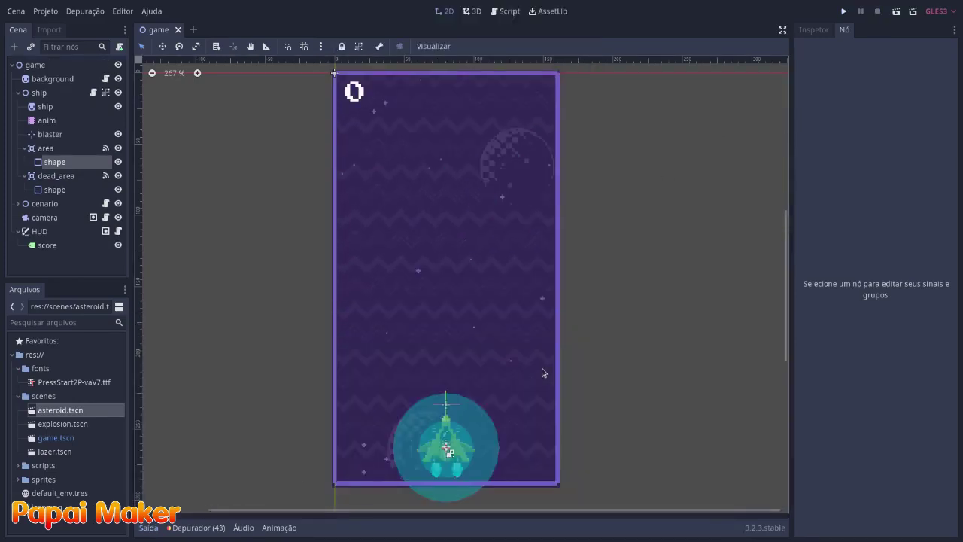
pyautogui.scroll(-2, 467, 384)
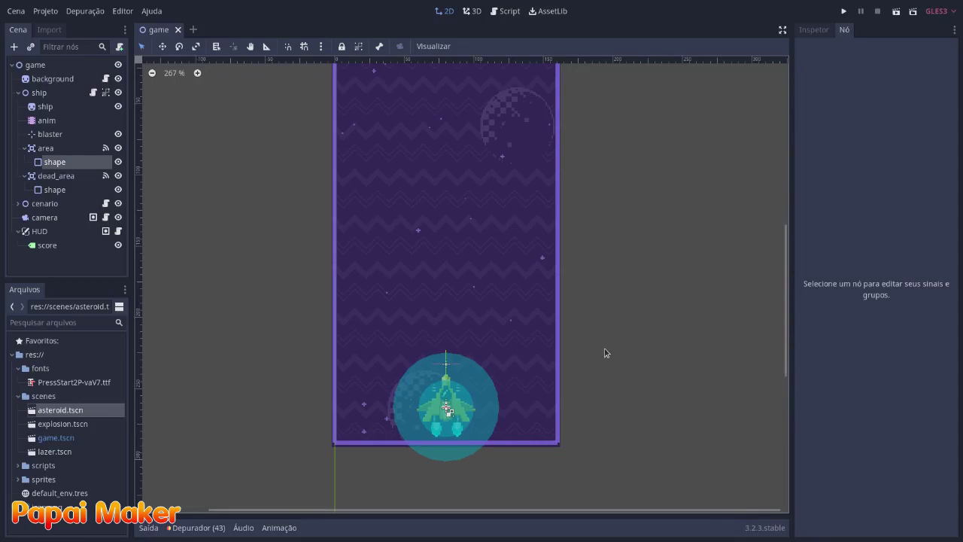
pyautogui.scroll(3, 490, 176)
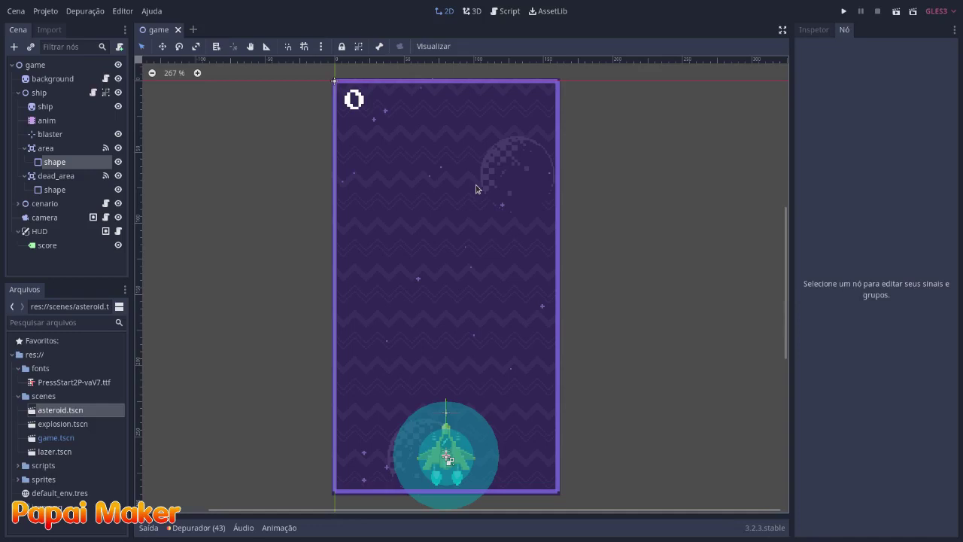
# Create a new scene with a 2D root node renamed to escudo.
pyautogui.click(193, 30)
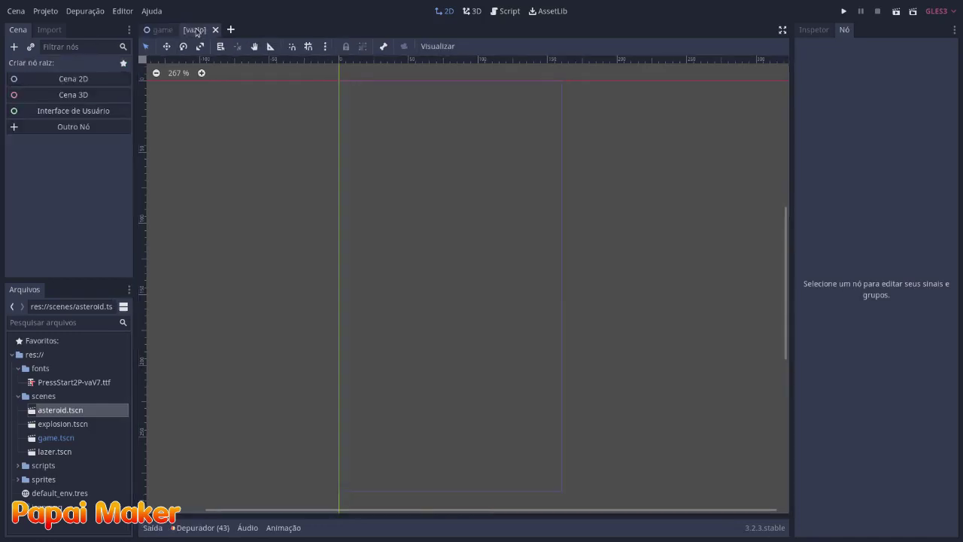
pyautogui.click(63, 80)
pyautogui.doubleClick(57, 68)
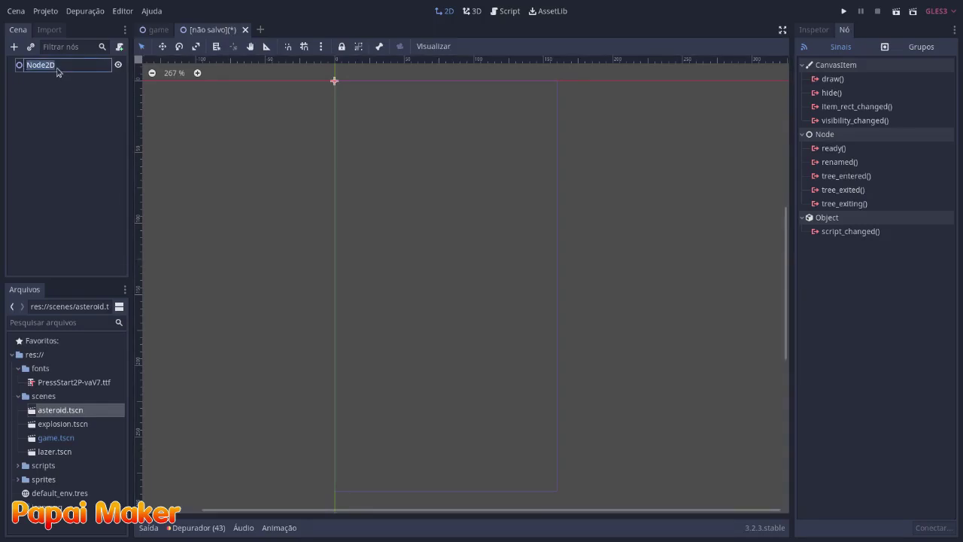
pyautogui.write('escudo')
pyautogui.press('Return')
# Add a Sprite child under escudo, rename it sprite, and show it in the Inspector.
pyautogui.rightClick(58, 69)
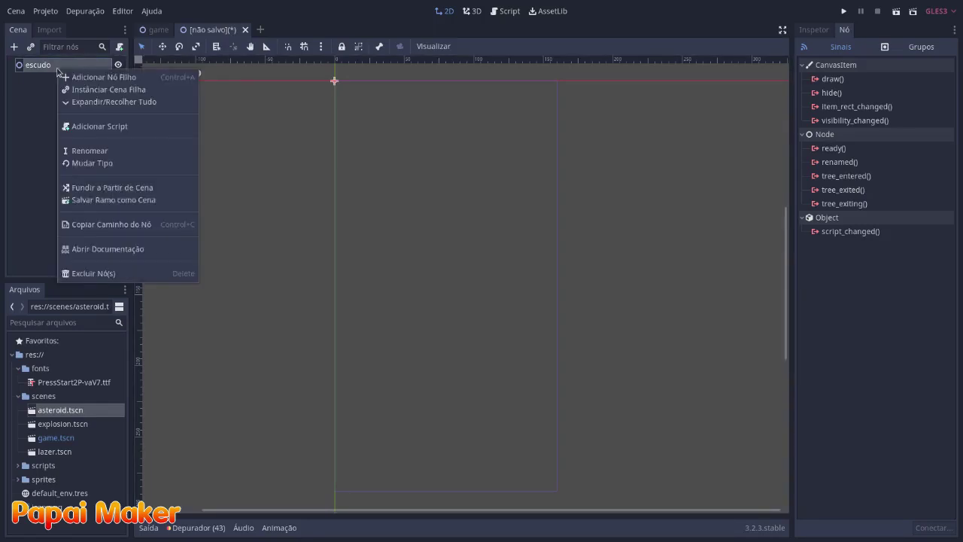
pyautogui.click(72, 79)
pyautogui.write('spr')
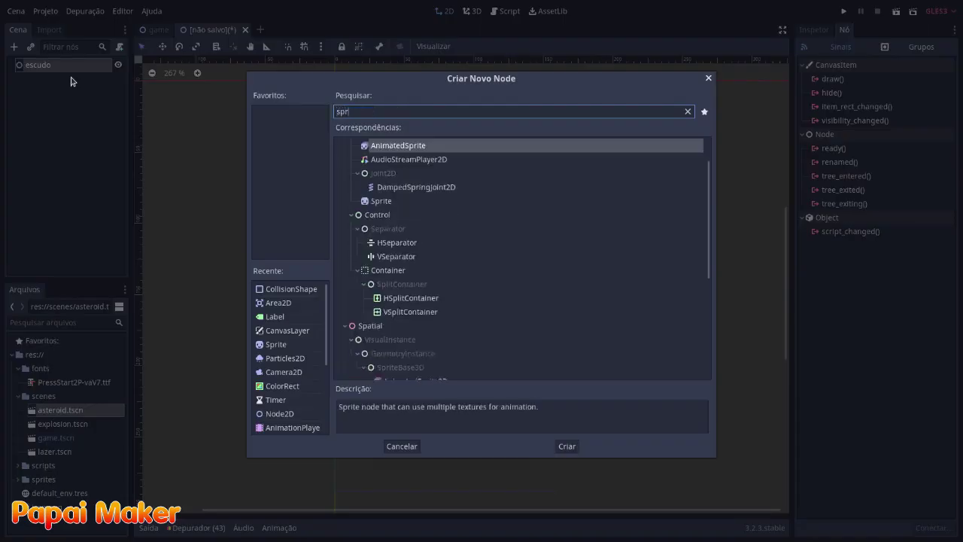
pyautogui.write('ite')
pyautogui.press('Return')
pyautogui.write('sp')
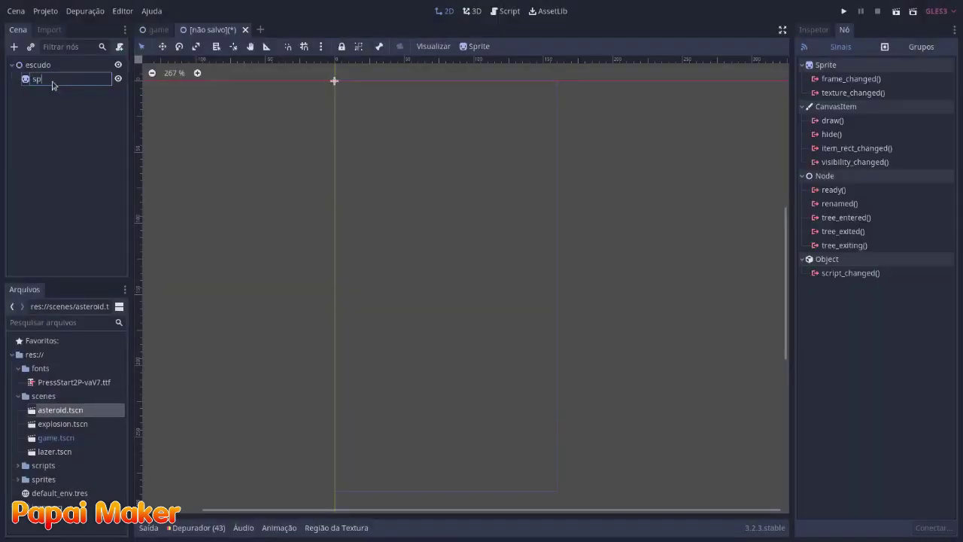
pyautogui.write('rite')
pyautogui.press('Return')
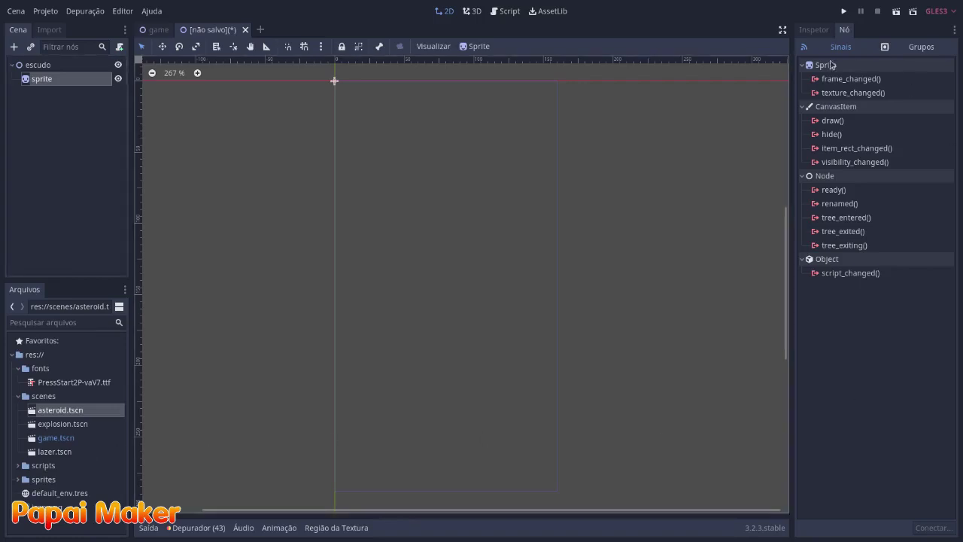
pyautogui.click(819, 30)
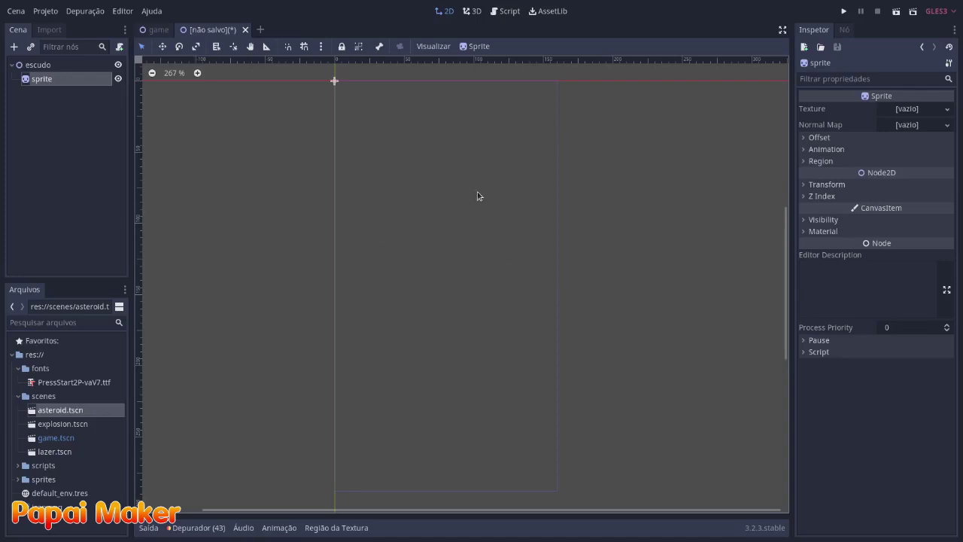
# Give the sprite a new NoiseTexture driven by a new OpenSimplex noise.
pyautogui.scroll(3, 479, 173)
pyautogui.click(903, 109)
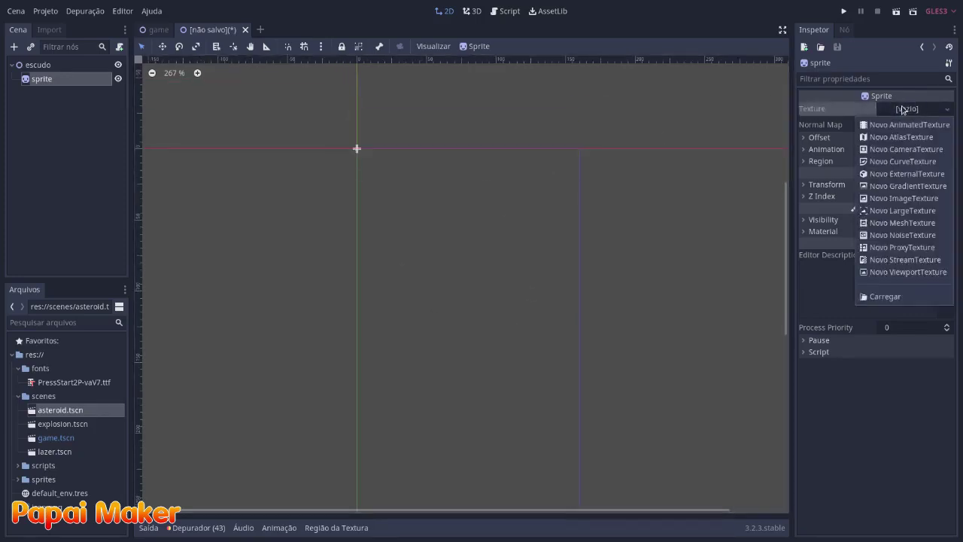
pyautogui.click(902, 235)
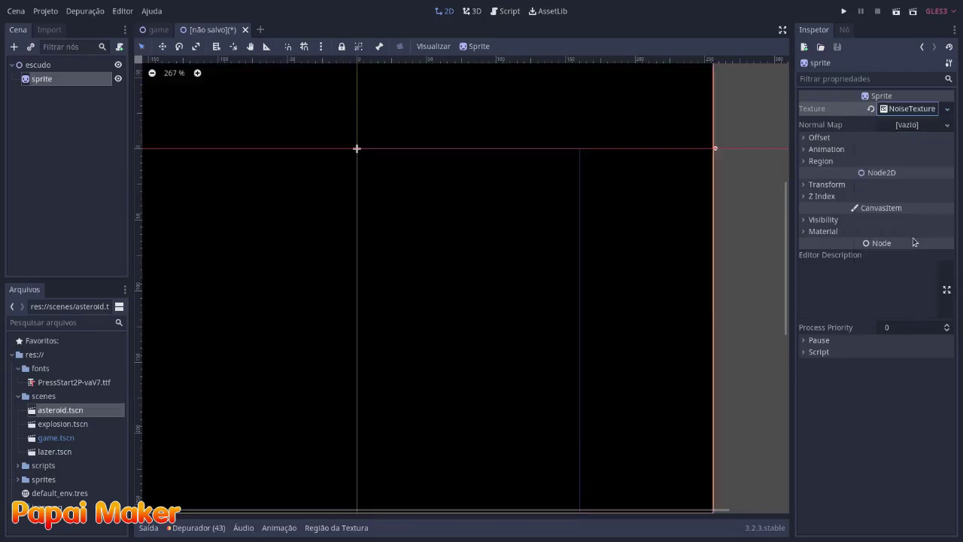
pyautogui.scroll(-2, 492, 258)
pyautogui.scroll(-2, 499, 262)
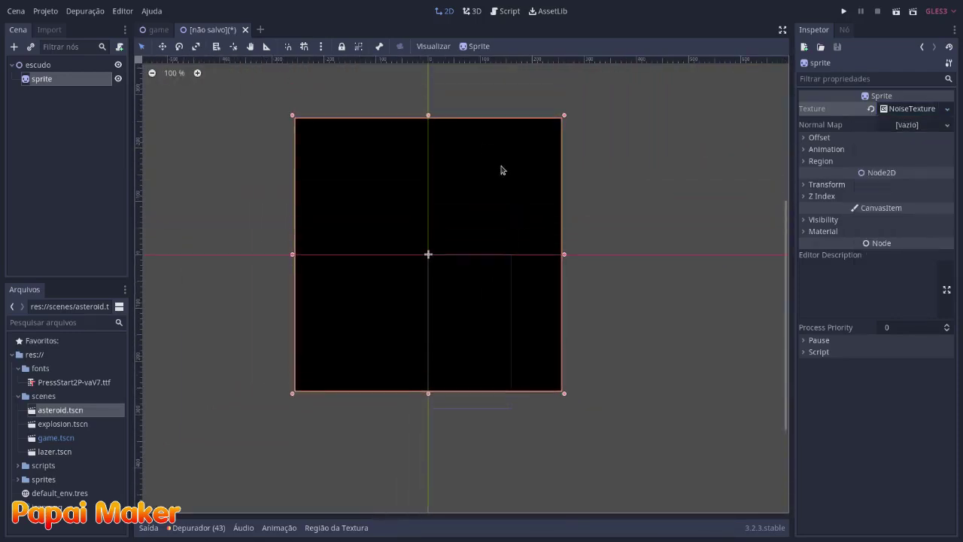
pyautogui.click(910, 109)
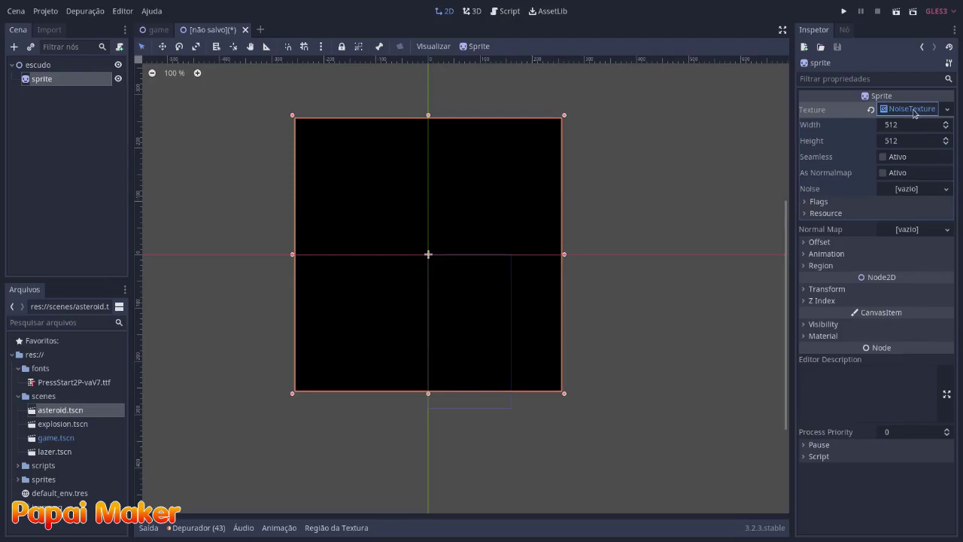
pyautogui.click(910, 189)
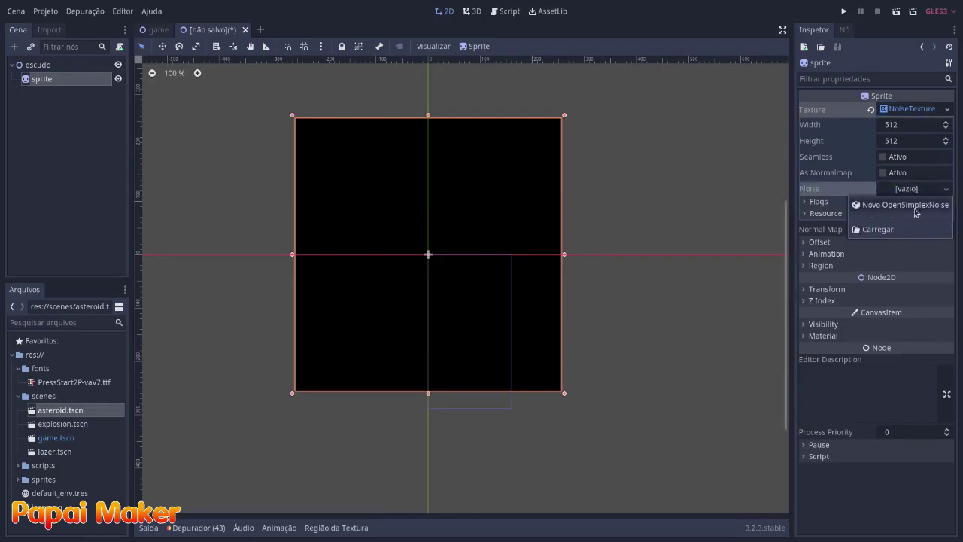
pyautogui.click(915, 206)
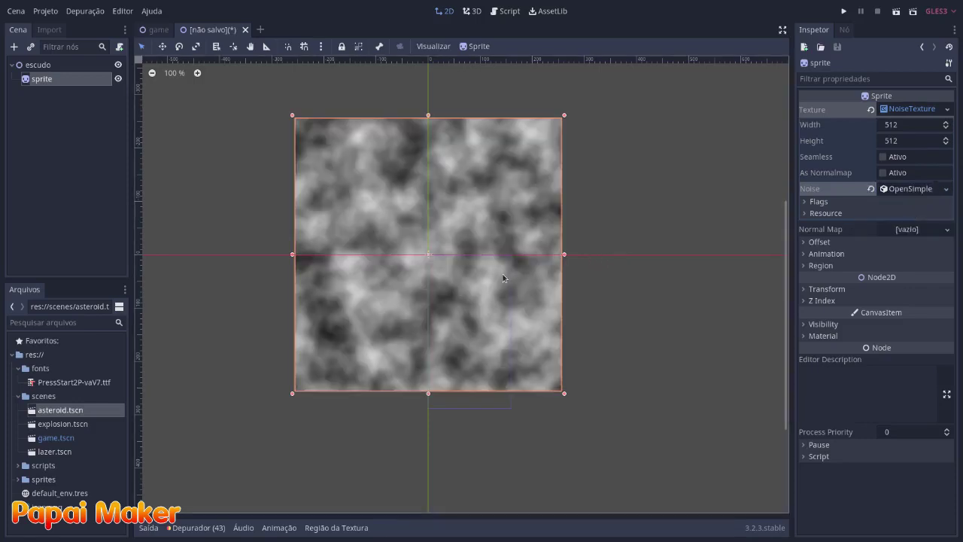
pyautogui.scroll(-1, 490, 290)
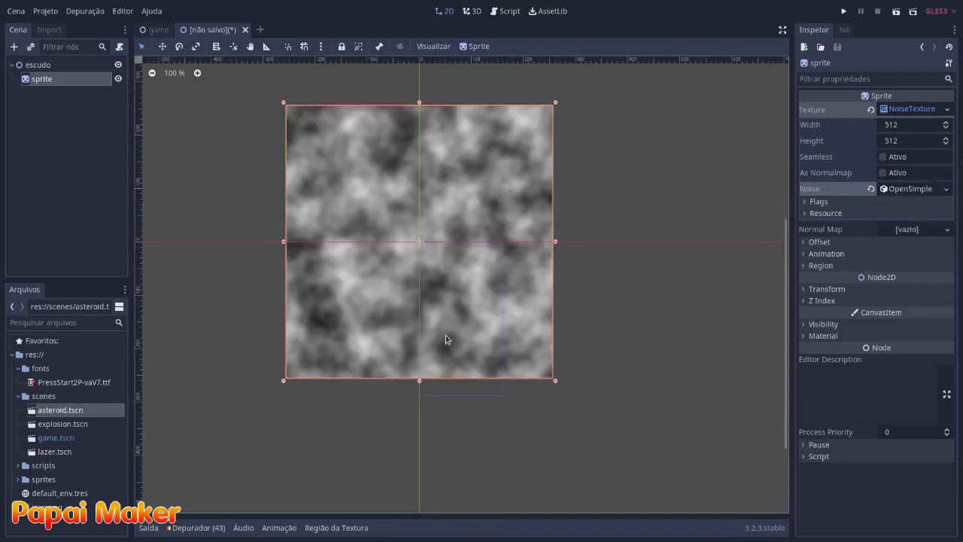
# Set the noise texture size to 80 × 80.
pyautogui.click(915, 126)
pyautogui.write('80')
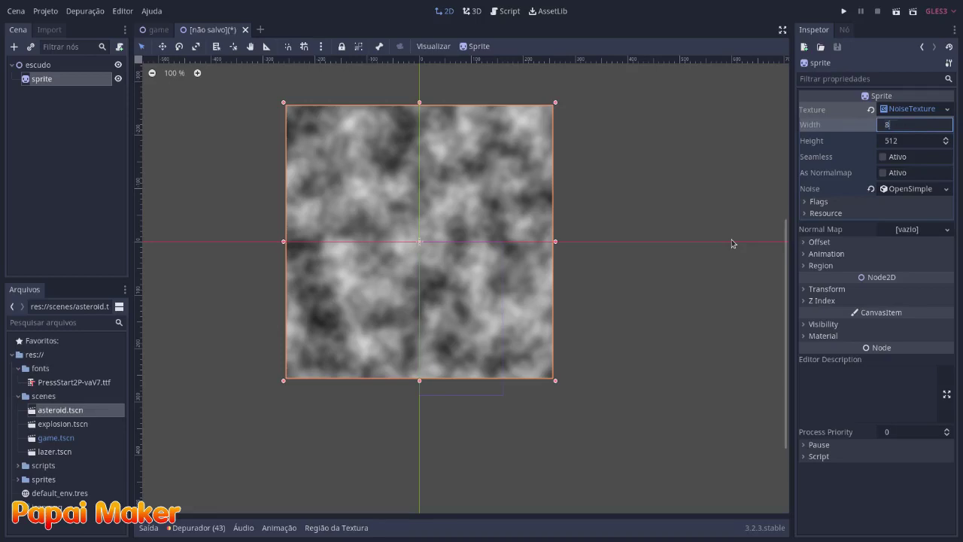
pyautogui.press('Tab')
pyautogui.write('80')
pyautogui.press('Return')
# Tune the noise to Period 9.9, Persistence 0.362 and Lacunarity 1.81.
pyautogui.scroll(15, 423, 247)
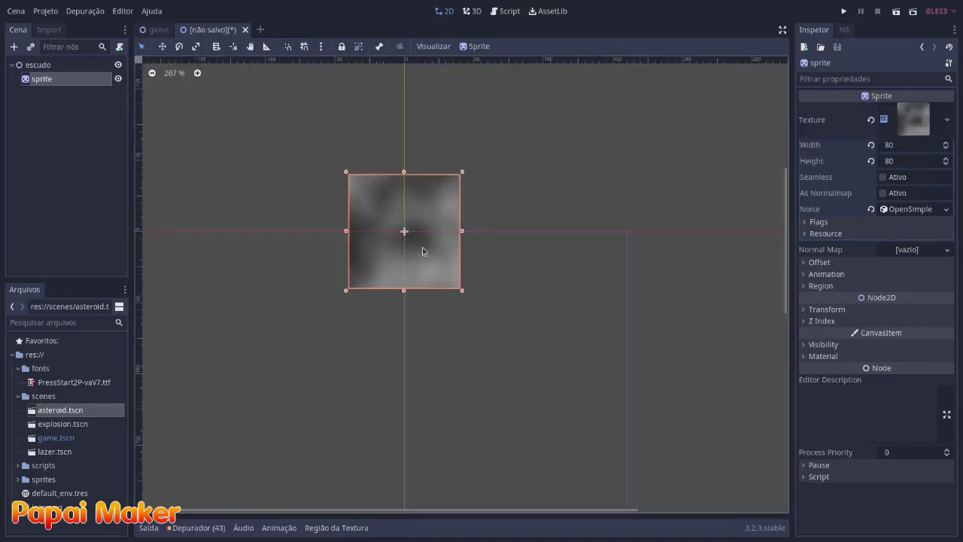
pyautogui.click(905, 214)
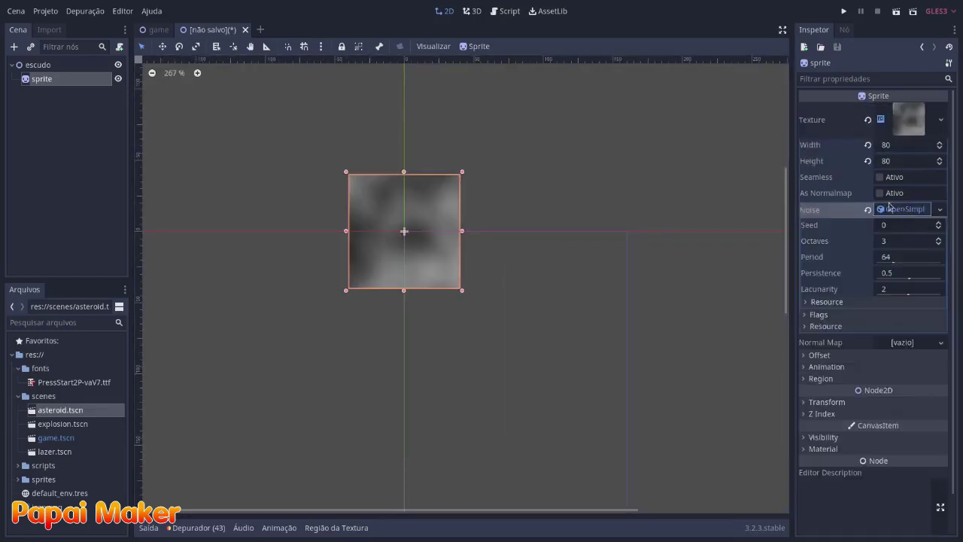
pyautogui.moveTo(900, 260); pyautogui.dragTo(880, 263)
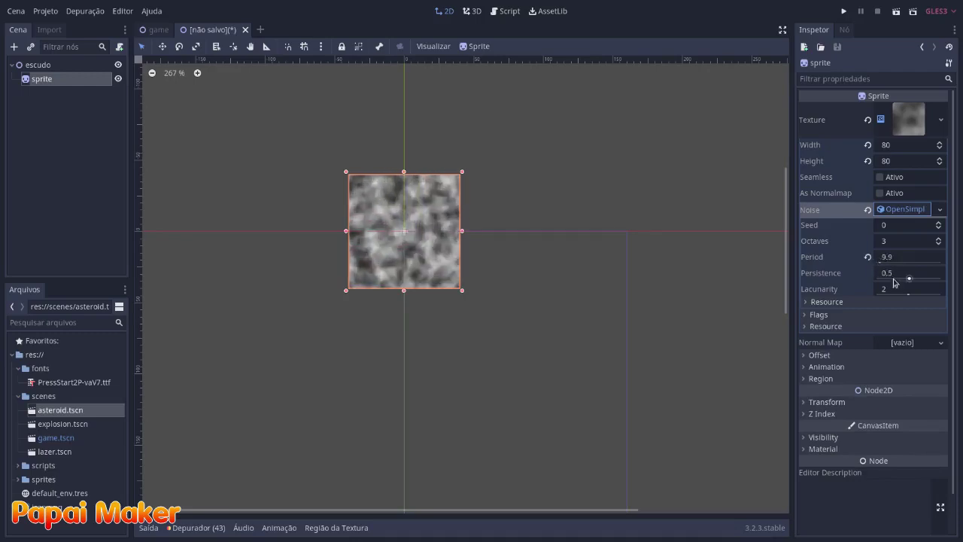
pyautogui.moveTo(909, 279); pyautogui.dragTo(909, 295)
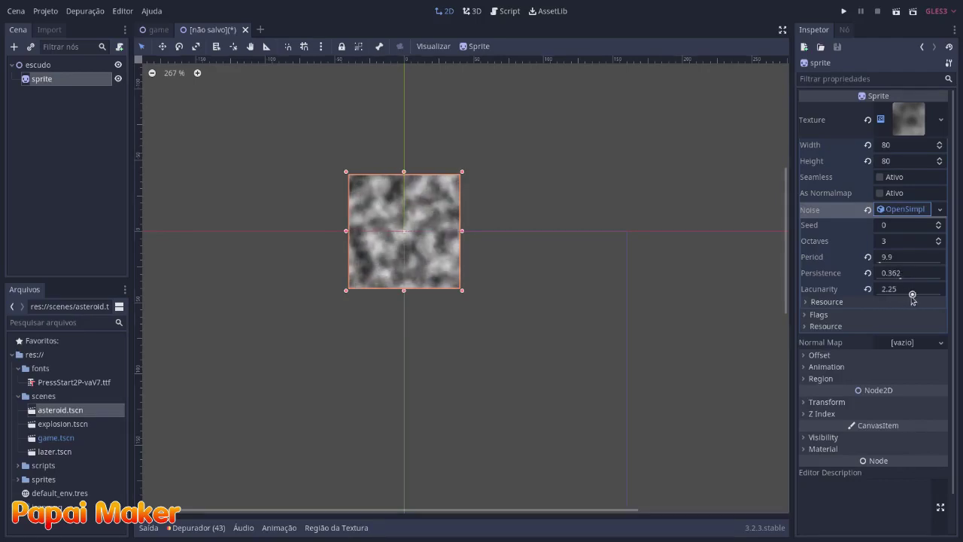
pyautogui.scroll(1, 452, 264)
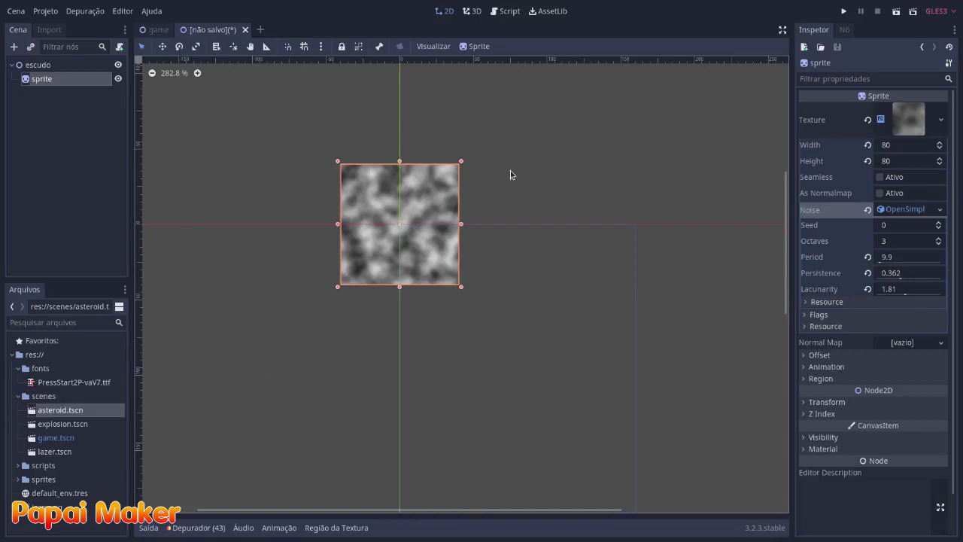
pyautogui.scroll(-1, 831, 295)
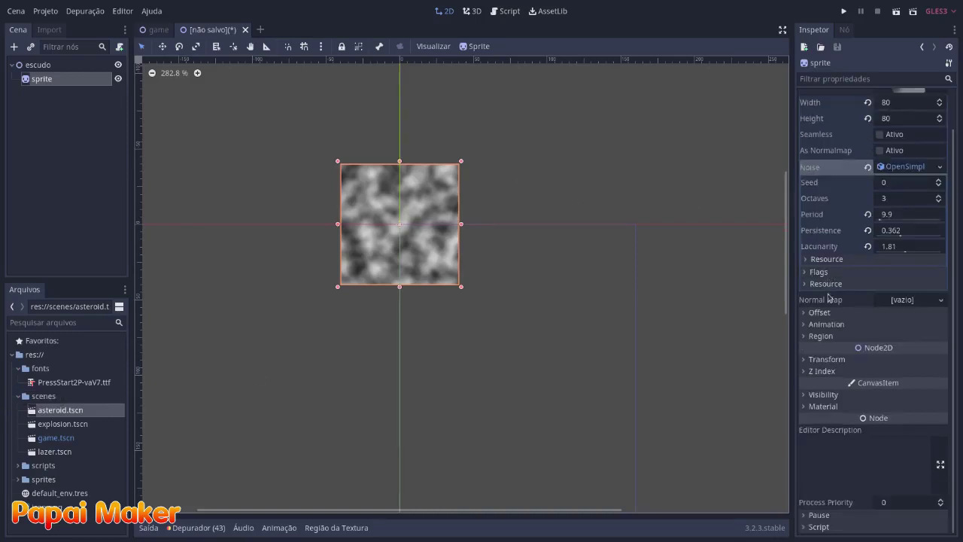
# Assign the sprite a new ShaderMaterial with a new Shader and open it for editing.
pyautogui.click(806, 406)
pyautogui.scroll(-1, 807, 407)
pyautogui.click(893, 389)
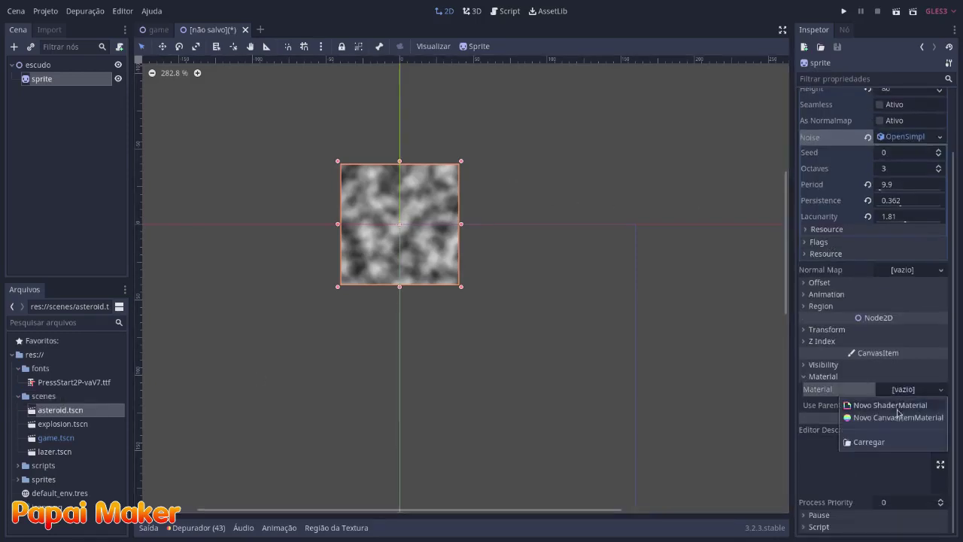
pyautogui.click(890, 416)
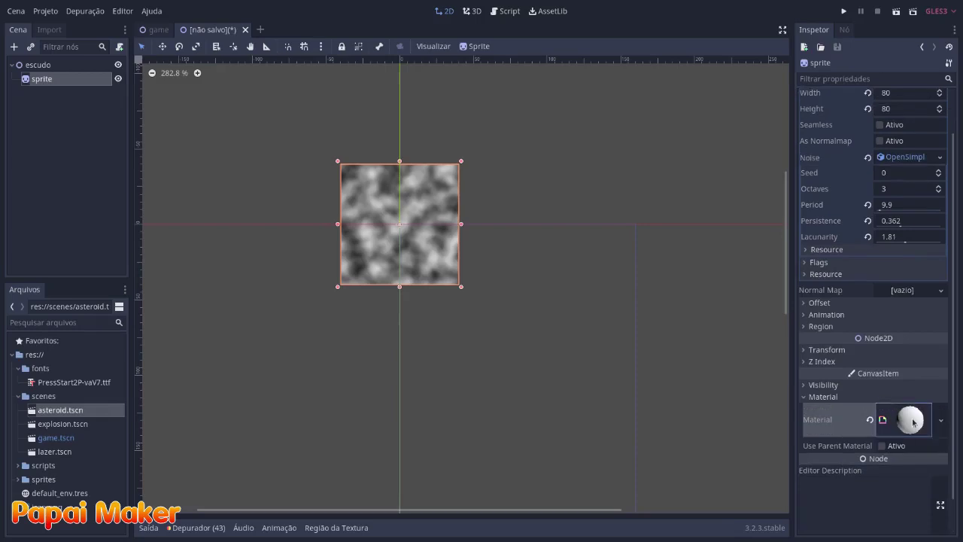
pyautogui.click(914, 422)
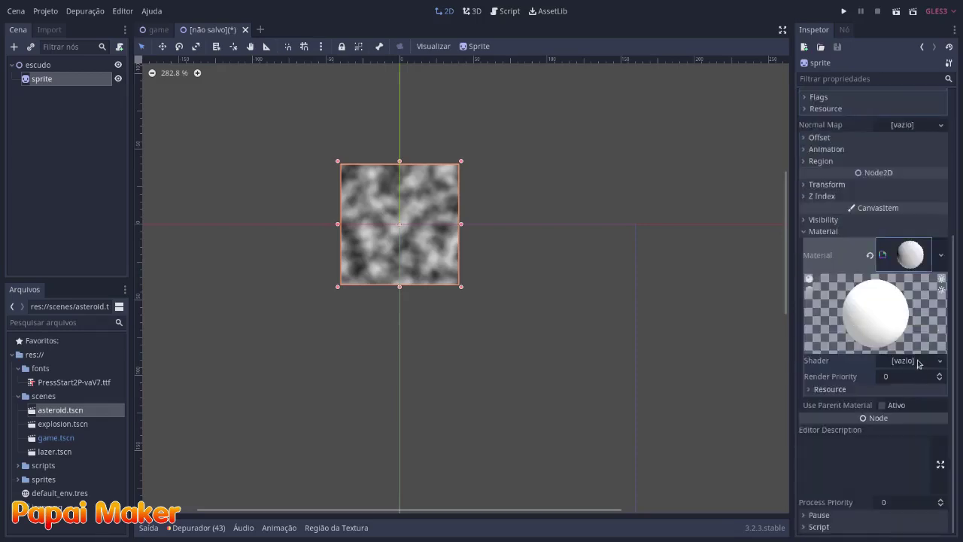
pyautogui.click(918, 361)
pyautogui.click(910, 374)
pyautogui.click(908, 362)
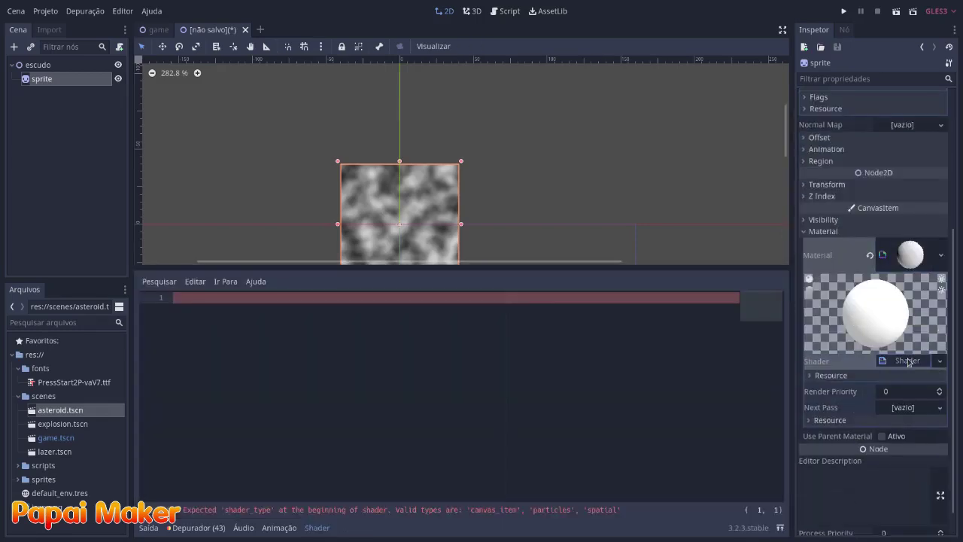
# Copy all the code from escudo_shader.txt and paste it into the new shader.
pyautogui.click(112, 382)
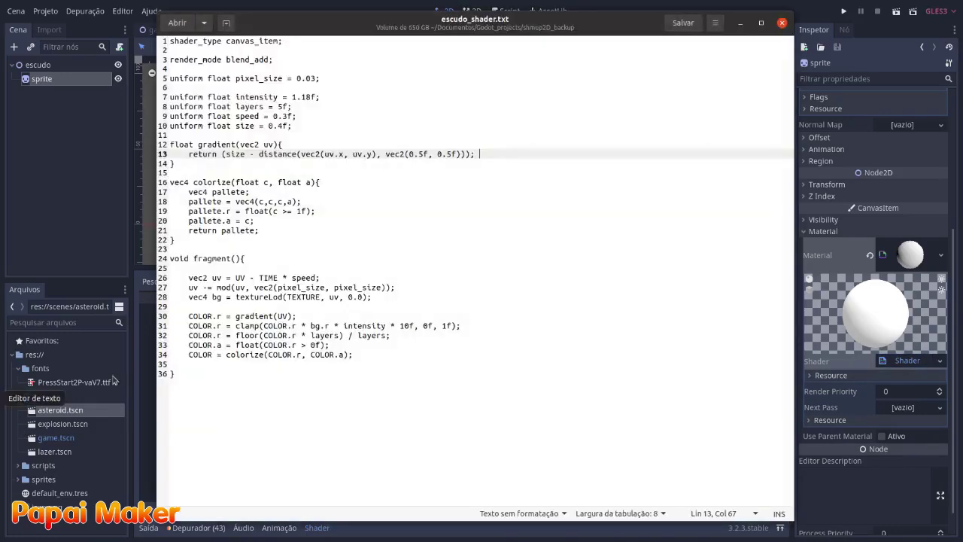
pyautogui.click(342, 201)
pyautogui.hotkey('ctrl', 'a')
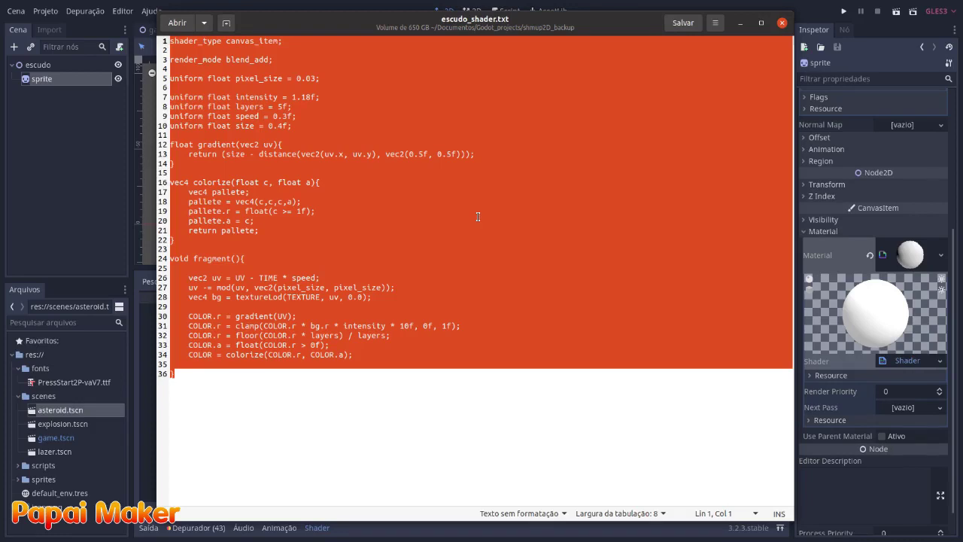
pyautogui.hotkey('ctrl', 'c')
pyautogui.hotkey('alt', 'Tab')
pyautogui.hotkey('ctrl', 'v')
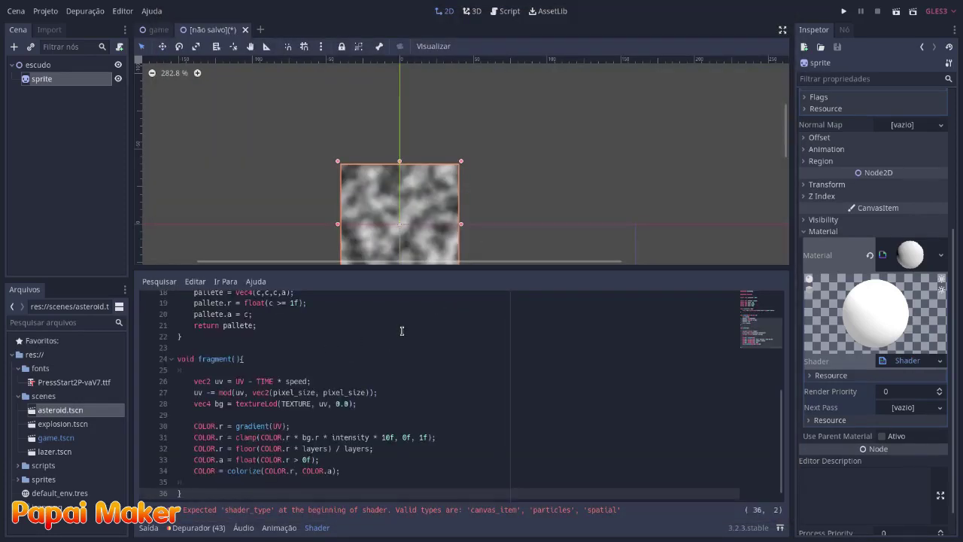
# Centre the glowing sprite and delete the blank line after shader_type in the shader.
pyautogui.moveTo(446, 236); pyautogui.dragTo(439, 177, button='middle')
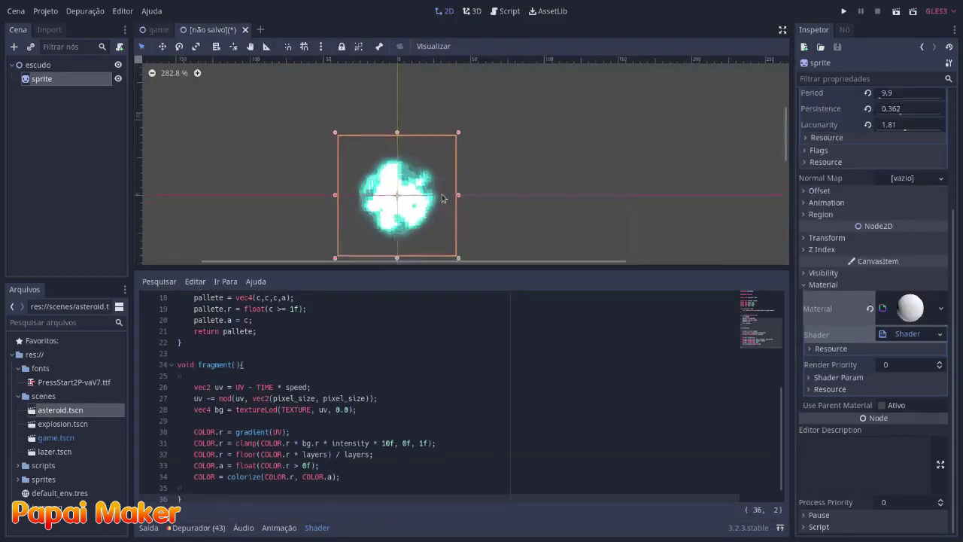
pyautogui.scroll(3, 370, 412)
pyautogui.scroll(3, 369, 415)
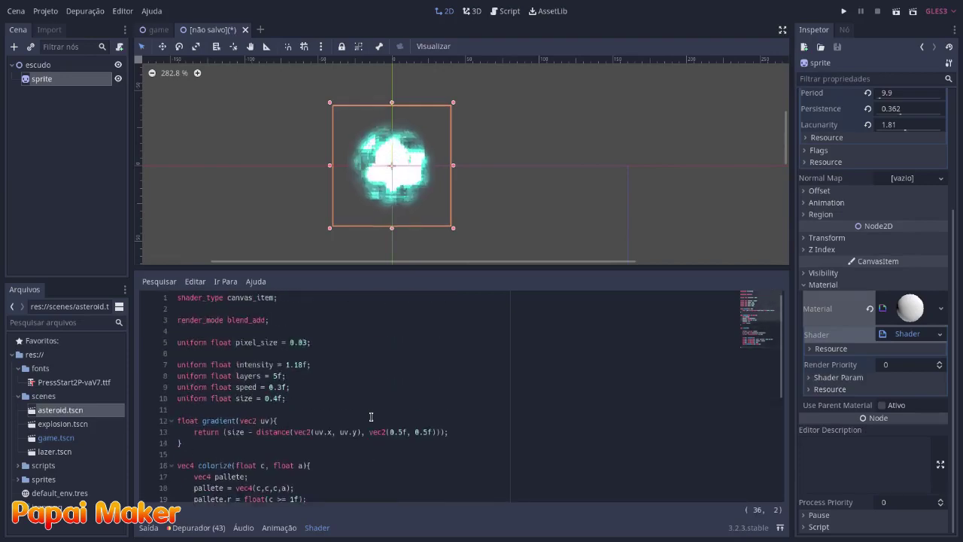
pyautogui.click(304, 305)
pyautogui.press('Delete')
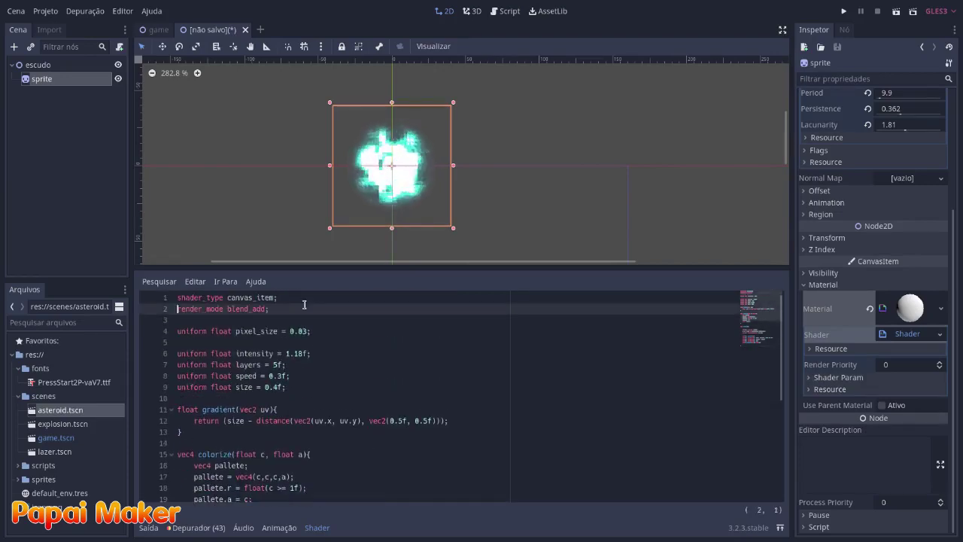
# Raise the noise Period to 16.1 for larger blobs.
pyautogui.scroll(1, 399, 209)
pyautogui.scroll(-2, 399, 209)
pyautogui.scroll(1, 399, 209)
pyautogui.scroll(1, 404, 241)
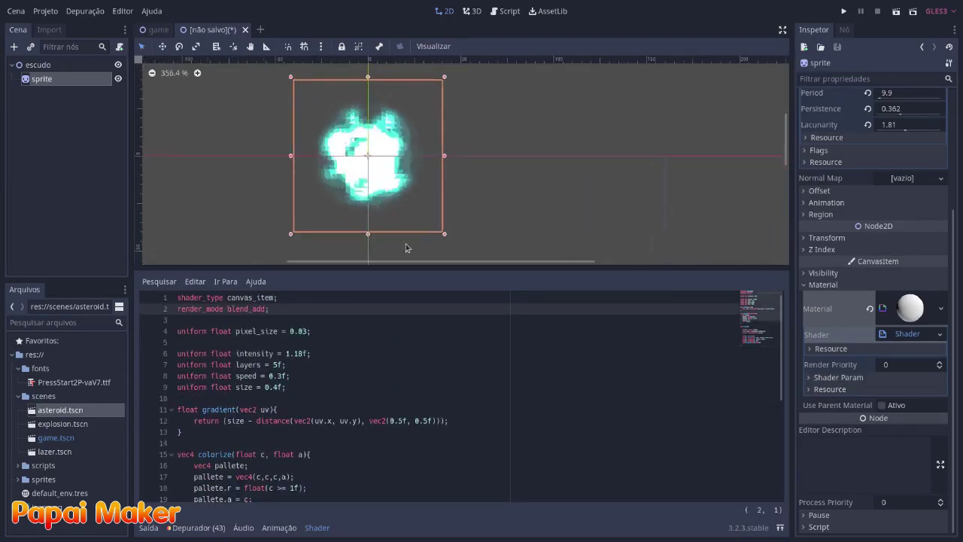
pyautogui.scroll(-1, 414, 226)
pyautogui.scroll(1, 421, 229)
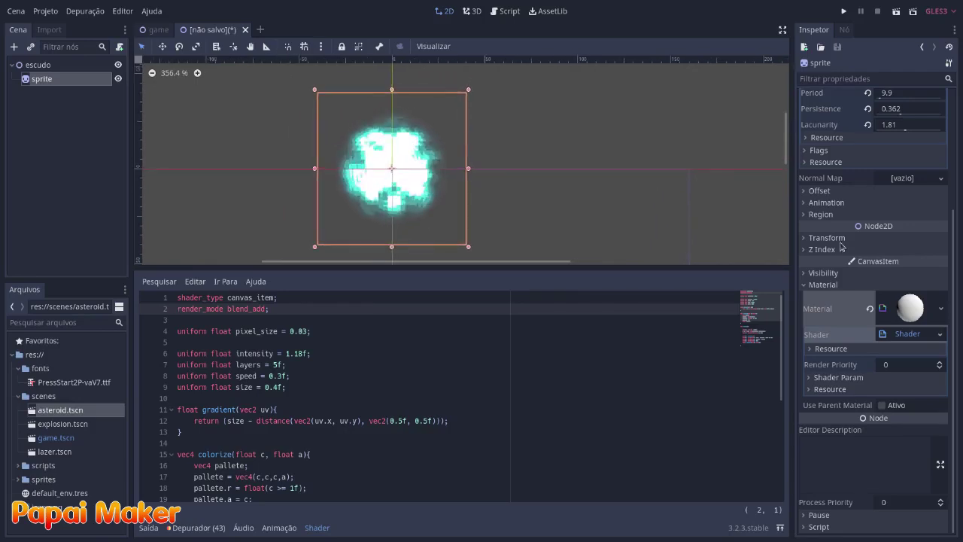
pyautogui.scroll(1, 425, 222)
pyautogui.scroll(-1, 442, 173)
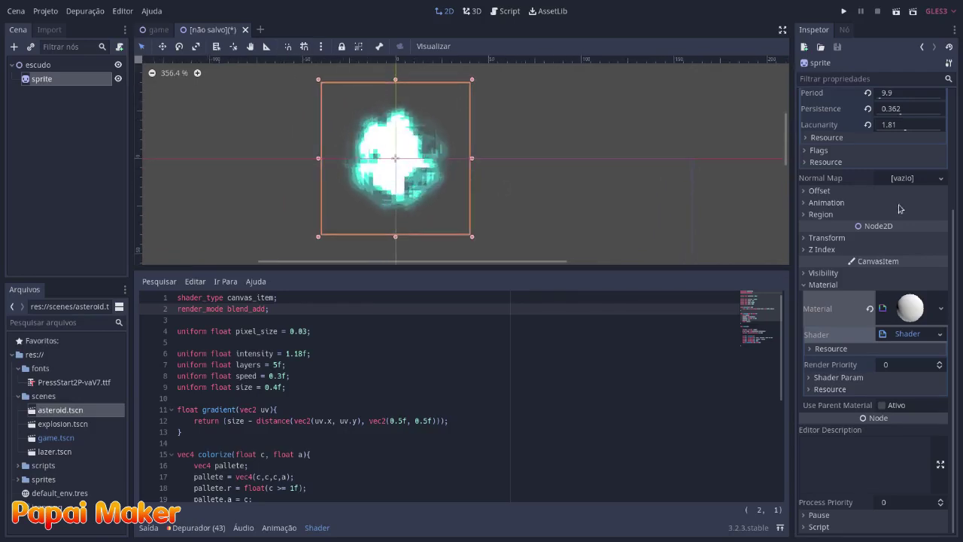
pyautogui.scroll(3, 905, 180)
pyautogui.moveTo(881, 261); pyautogui.dragTo(886, 264)
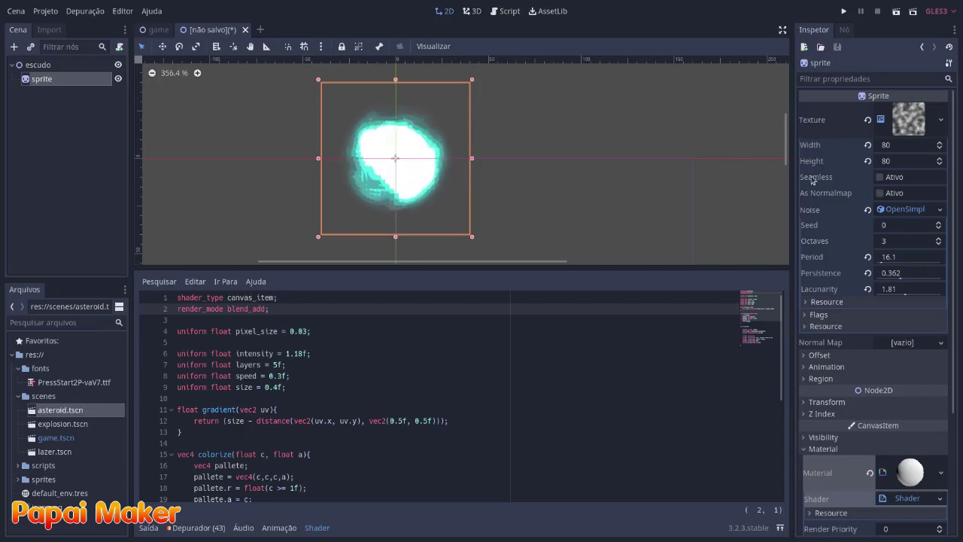
# Tick Seamless on the NoiseTexture and zoom the viewport in on the cyan blob.
pyautogui.click(879, 177)
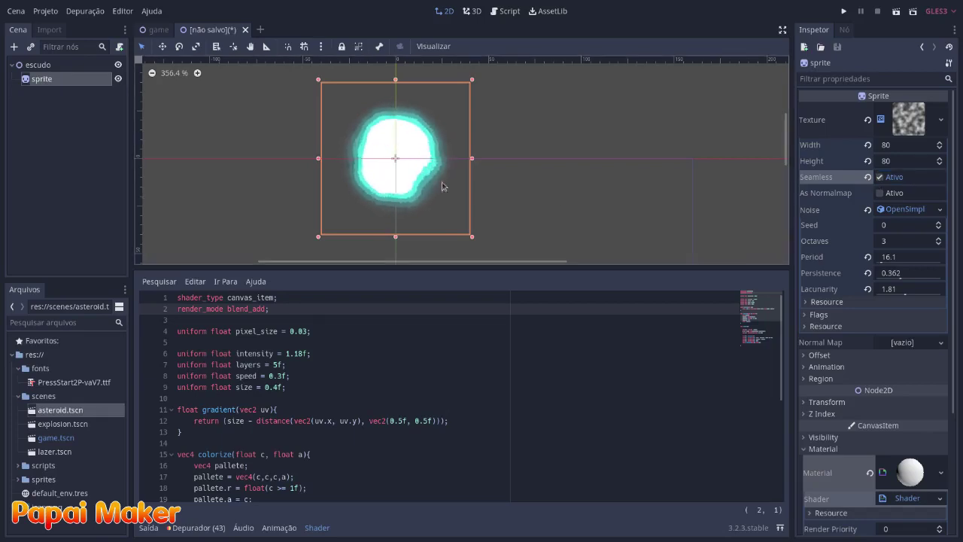
pyautogui.scroll(5, 378, 143)
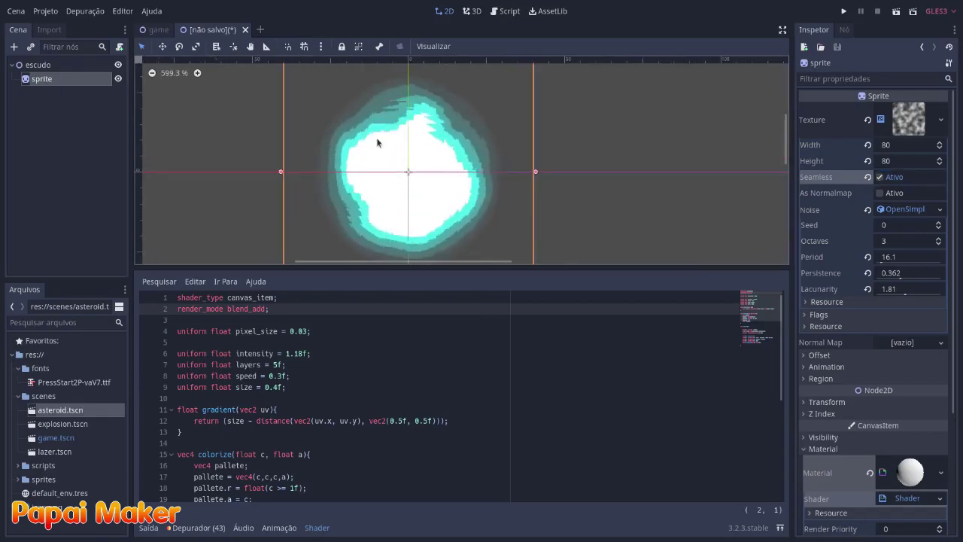
pyautogui.scroll(-4, 377, 142)
pyautogui.scroll(-5, 378, 143)
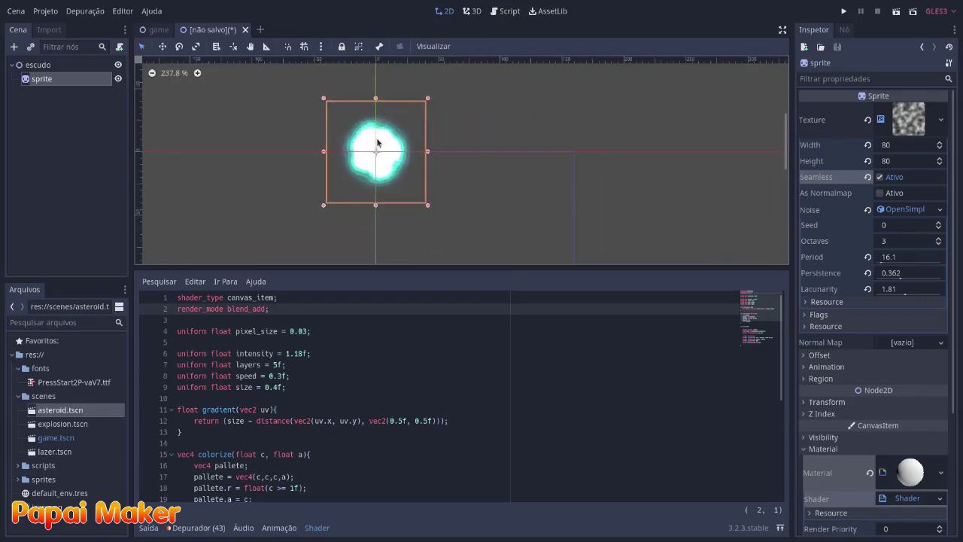
pyautogui.scroll(4, 377, 143)
pyautogui.scroll(2, 380, 142)
pyautogui.scroll(2, 383, 140)
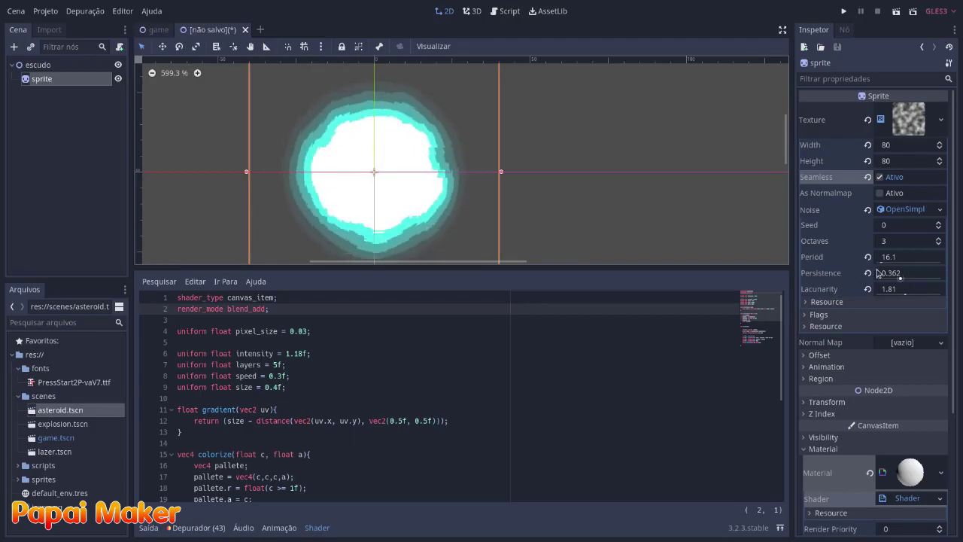
pyautogui.scroll(-5, 854, 364)
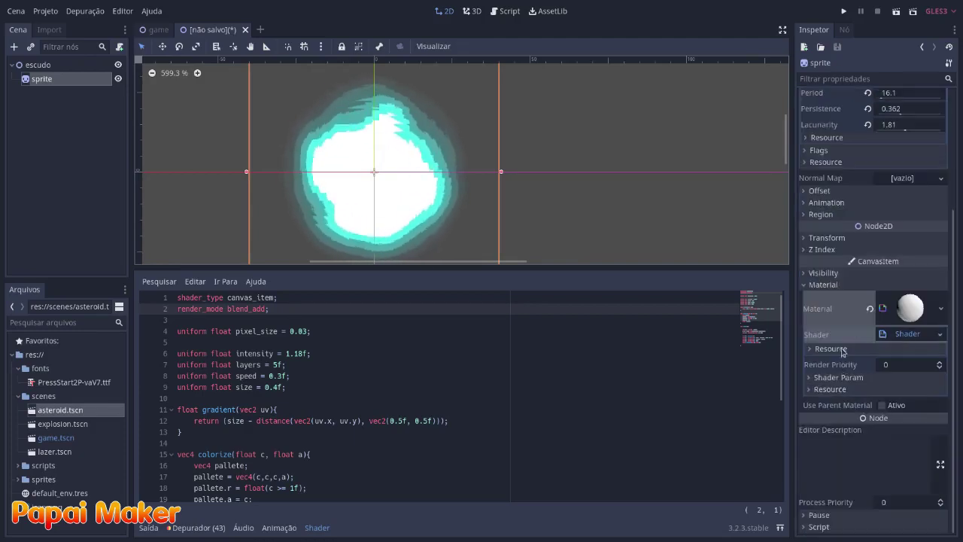
# Set the shader parameters to Size 0.488, Intensity 0.847 and Pixel Size 0.029.
pyautogui.click(834, 378)
pyautogui.scroll(-2, 827, 364)
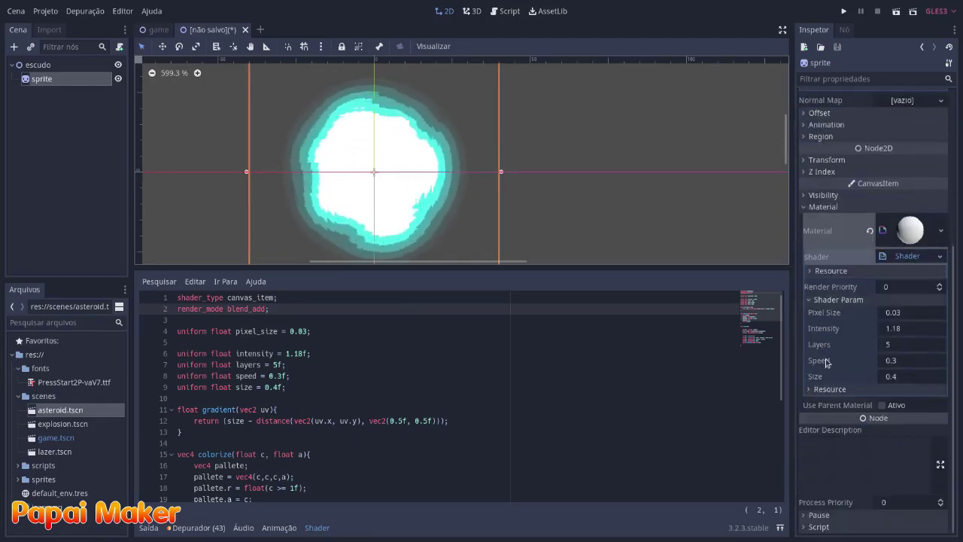
pyautogui.click(903, 381)
pyautogui.moveTo(904, 377)
pyautogui.mouseDown()
pyautogui.moveTo(925, 377)
pyautogui.moveTo(888, 376)
pyautogui.moveTo(929, 376)
pyautogui.mouseUp()
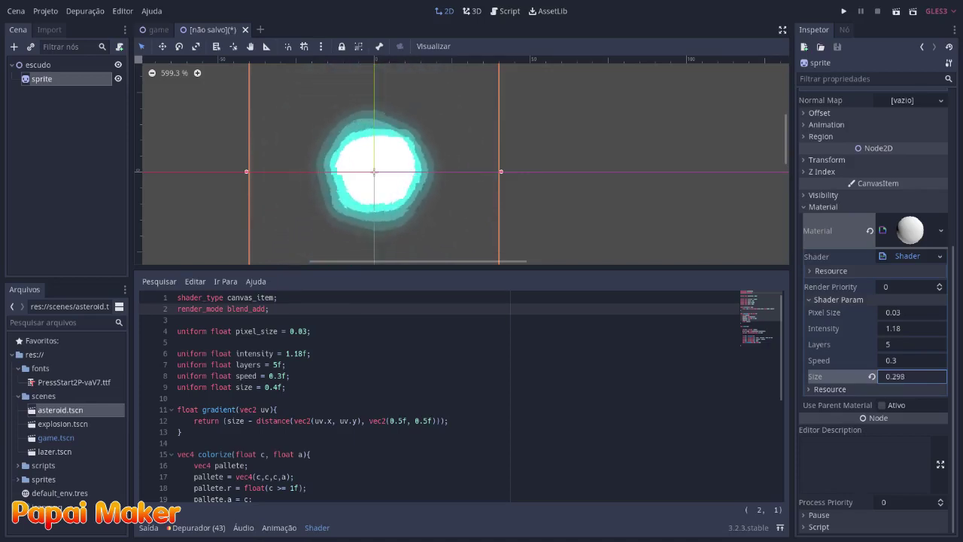
pyautogui.moveTo(918, 376)
pyautogui.mouseDown()
pyautogui.moveTo(899, 376)
pyautogui.moveTo(924, 376)
pyautogui.mouseUp()
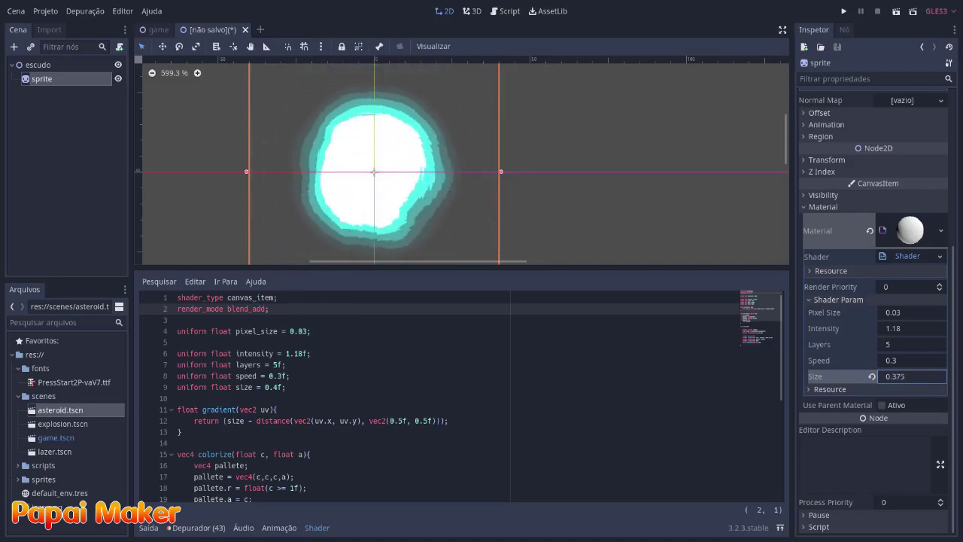
pyautogui.click(900, 328)
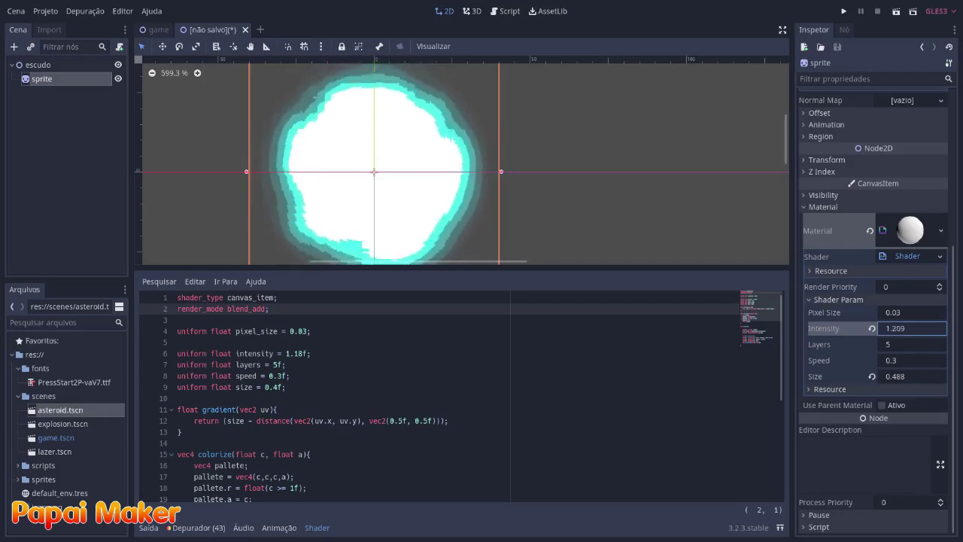
pyautogui.moveTo(913, 328); pyautogui.dragTo(913, 328)
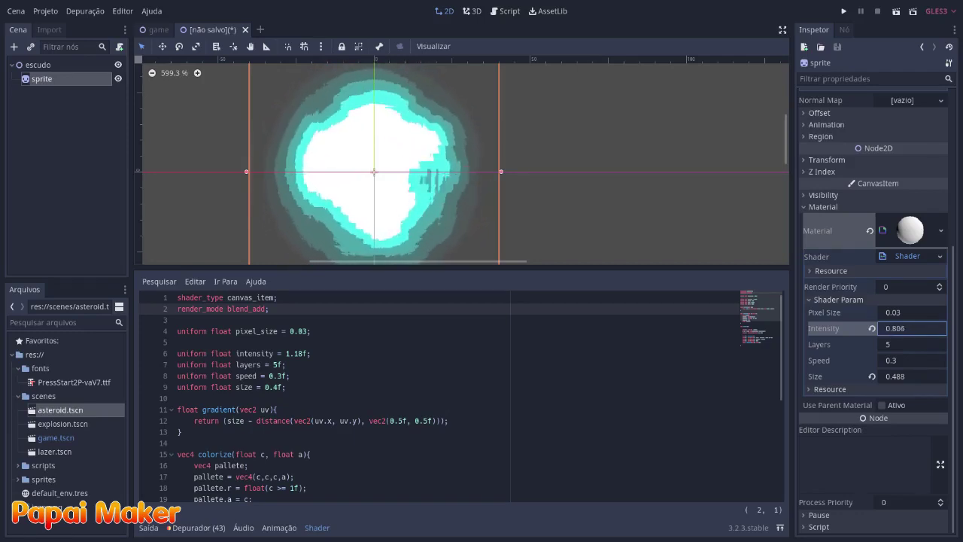
pyautogui.click(896, 316)
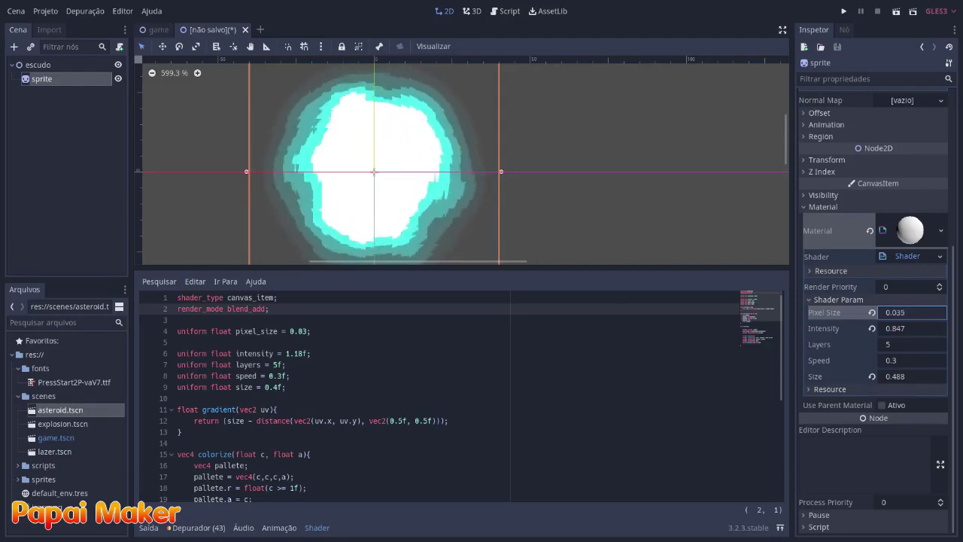
pyautogui.scroll(-3, 331, 151)
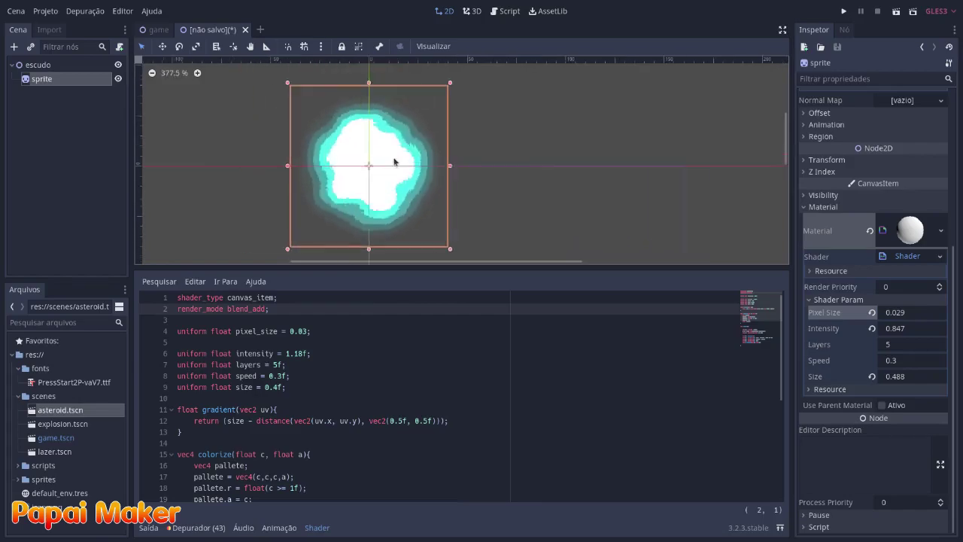
# Save the shield scene as escudo.tscn in the scenes folder.
pyautogui.hotkey('ctrl', 's')
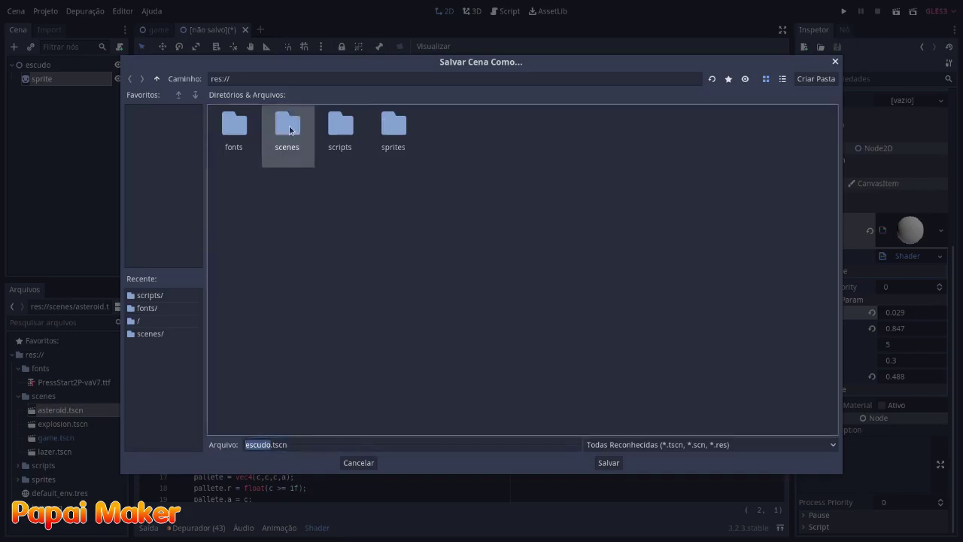
pyautogui.doubleClick(288, 126)
pyautogui.click(620, 467)
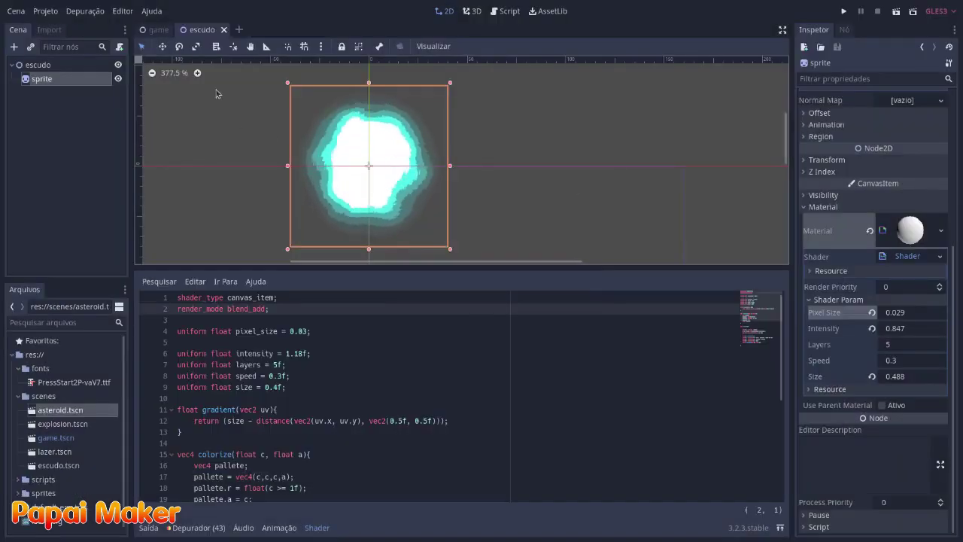
# Instance escudo.tscn as the ship's first child in the game scene and tidy the tree.
pyautogui.click(158, 30)
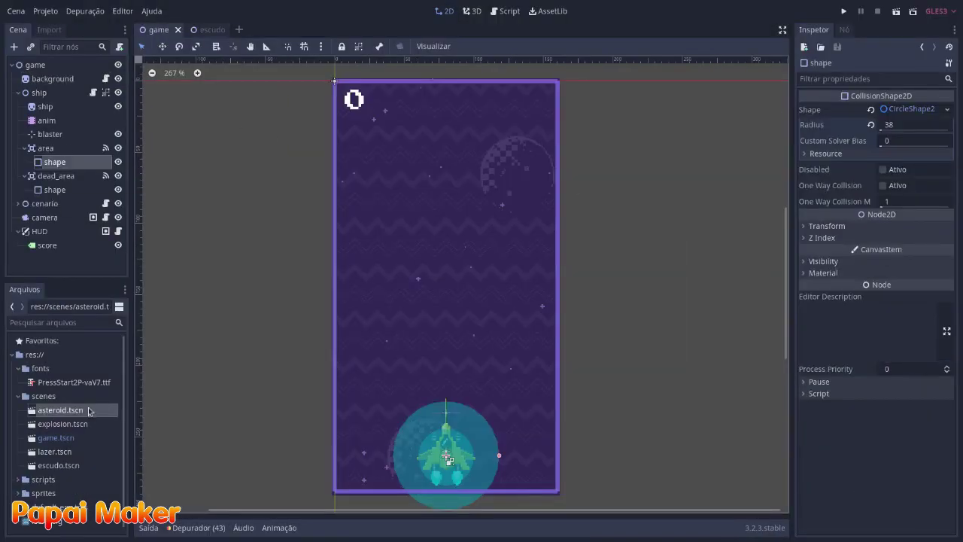
pyautogui.moveTo(59, 466)
pyautogui.mouseDown()
pyautogui.moveTo(87, 146)
pyautogui.moveTo(42, 93)
pyautogui.mouseUp()
pyautogui.moveTo(50, 203)
pyautogui.mouseDown()
pyautogui.moveTo(75, 137)
pyautogui.moveTo(60, 104)
pyautogui.mouseUp()
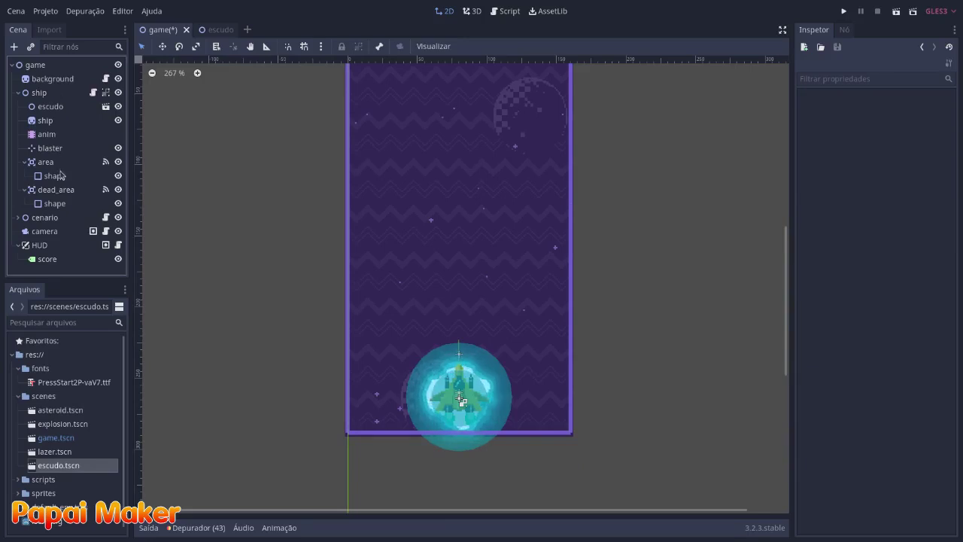
pyautogui.click(24, 189)
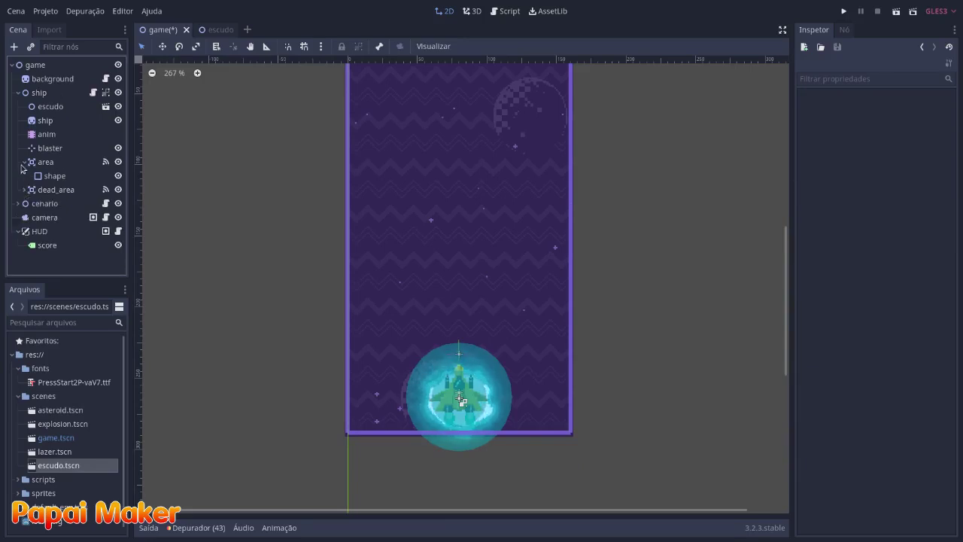
pyautogui.click(23, 163)
pyautogui.scroll(3, 495, 481)
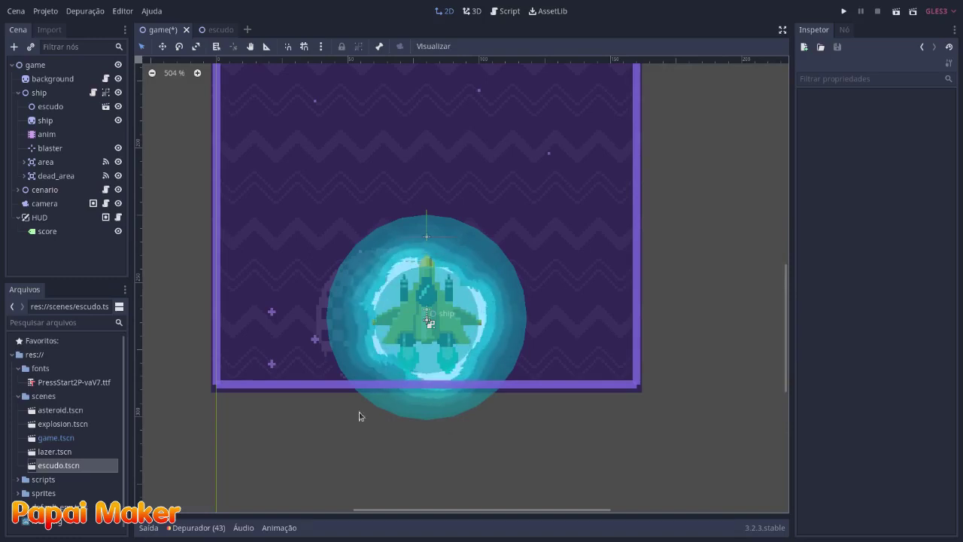
# Turn on Editable Children for the escudo instance and select its sprite.
pyautogui.click(219, 30)
pyautogui.click(158, 30)
pyautogui.click(45, 106)
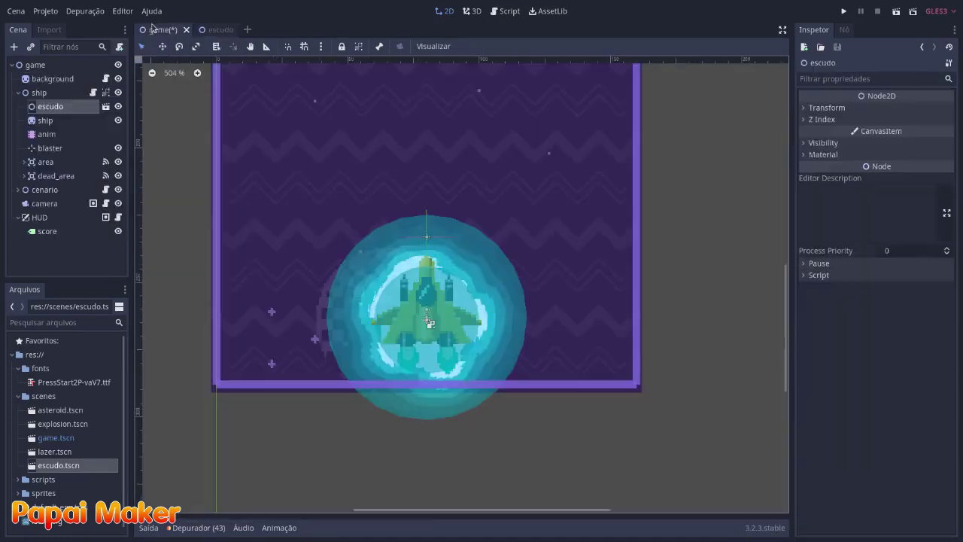
pyautogui.rightClick(53, 109)
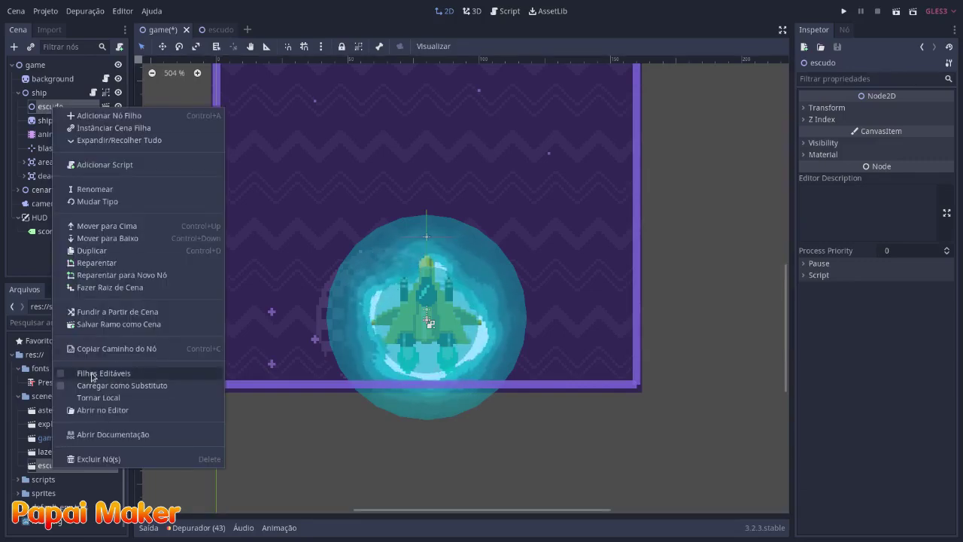
pyautogui.click(92, 373)
pyautogui.click(52, 120)
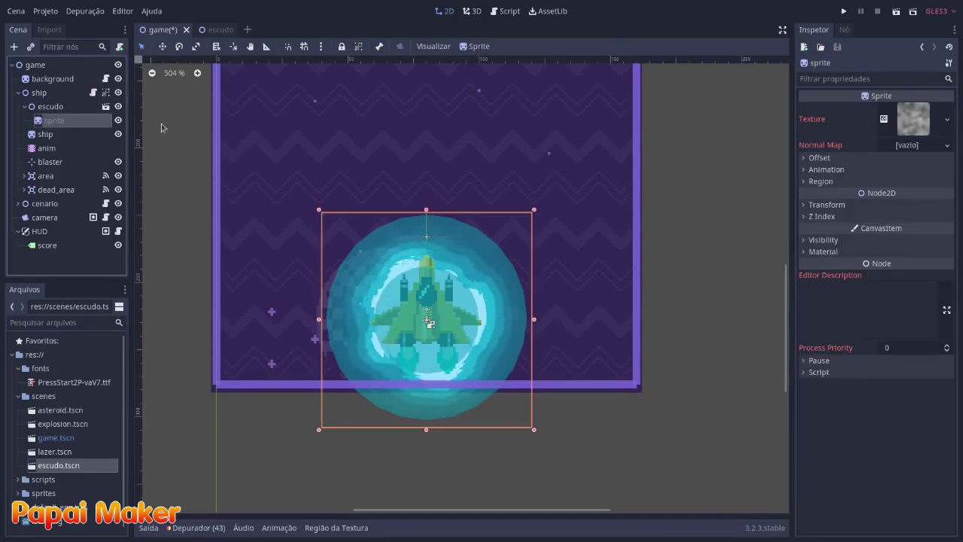
# Raise the sprite's shader Size parameter to 0.544.
pyautogui.click(913, 119)
pyautogui.click(824, 445)
pyautogui.scroll(-2, 845, 407)
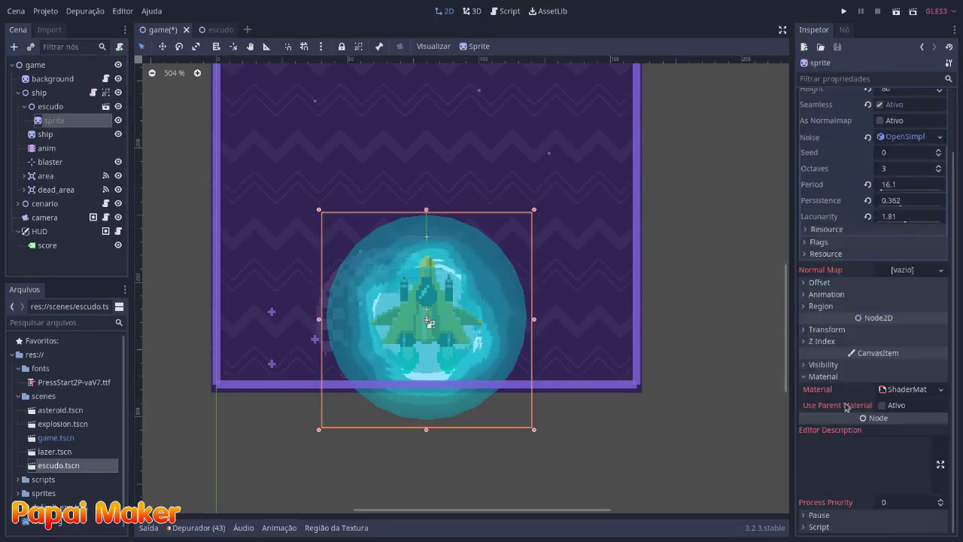
pyautogui.click(899, 389)
pyautogui.scroll(-4, 888, 316)
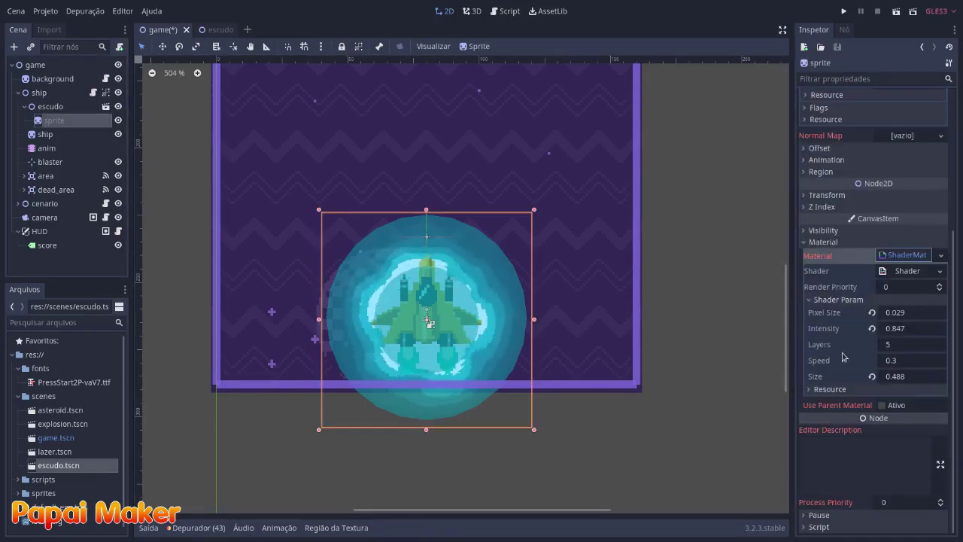
pyautogui.click(903, 376)
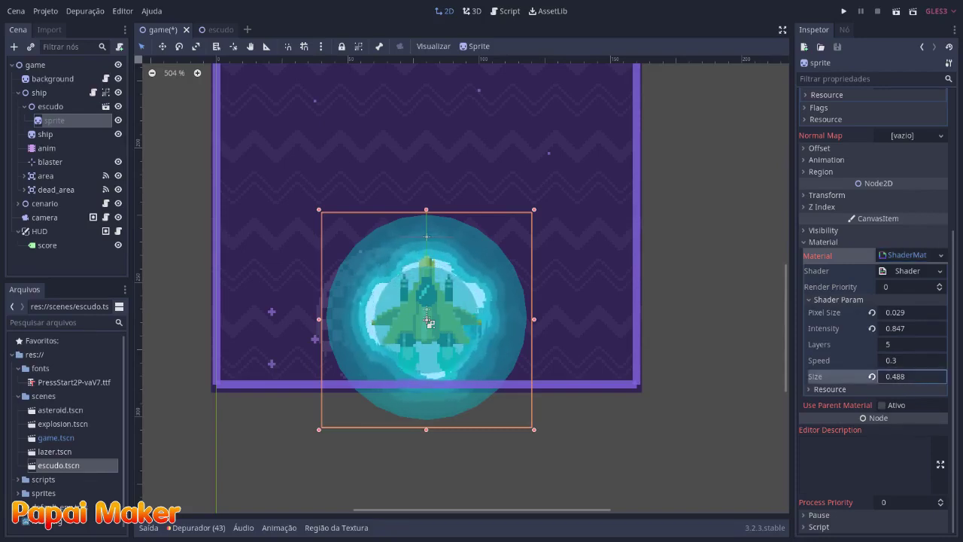
pyautogui.write('0.54')
pyautogui.press('Return')
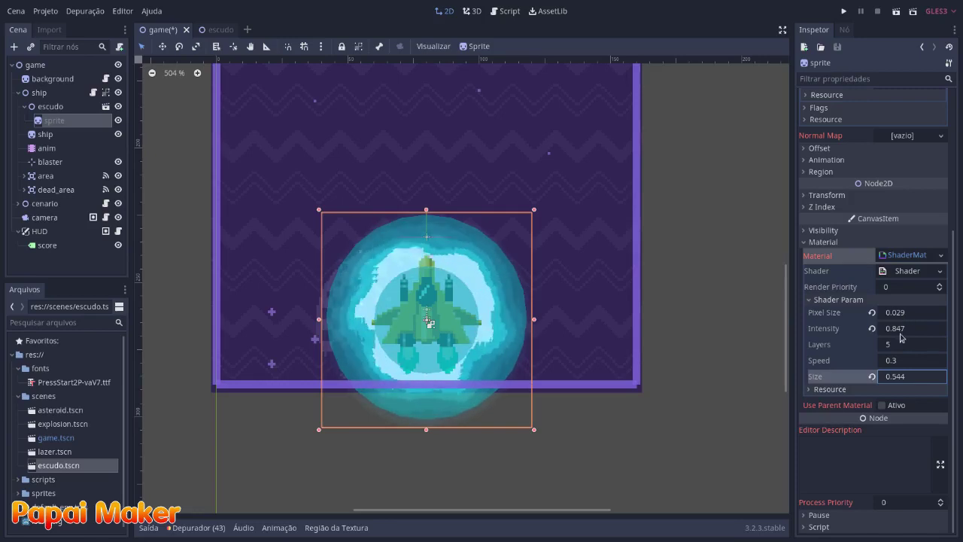
# Slow the shield's animation Speed to 0.117 and set the noise Period back to 16.1.
pyautogui.scroll(3, 862, 319)
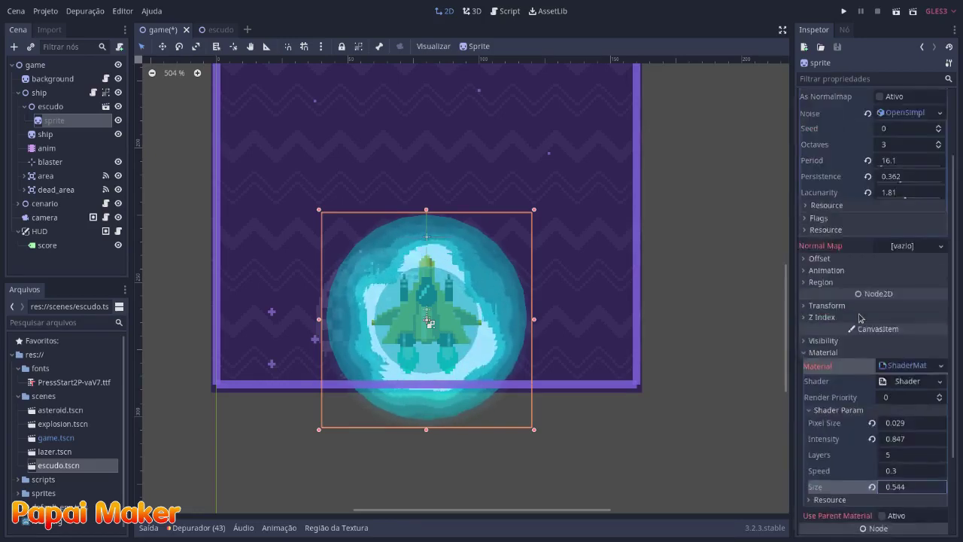
pyautogui.scroll(3, 861, 318)
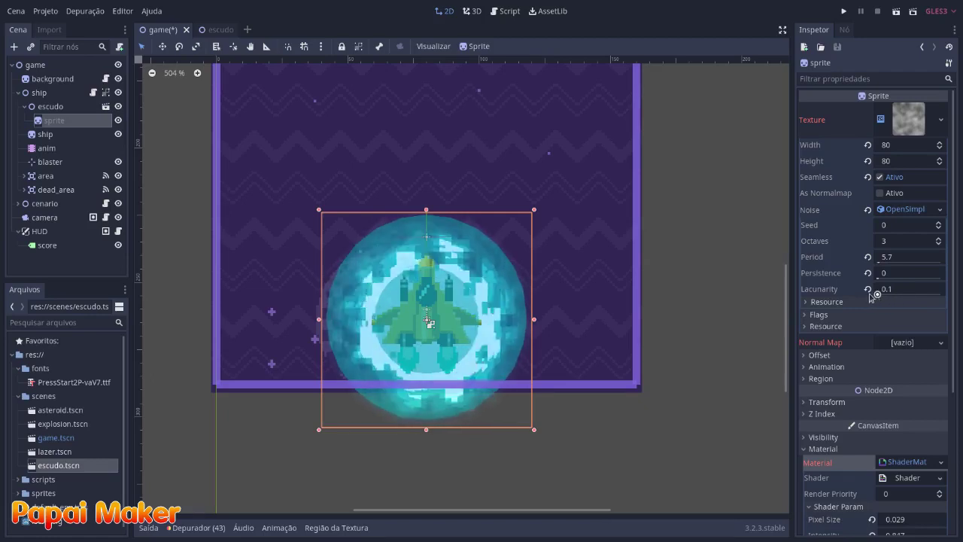
pyautogui.scroll(-5, 884, 298)
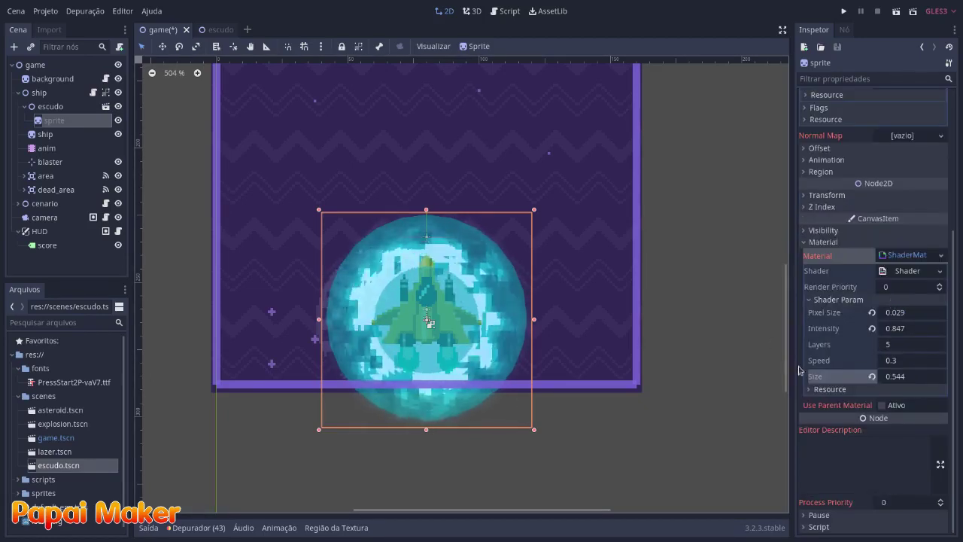
pyautogui.moveTo(905, 360); pyautogui.dragTo(873, 361)
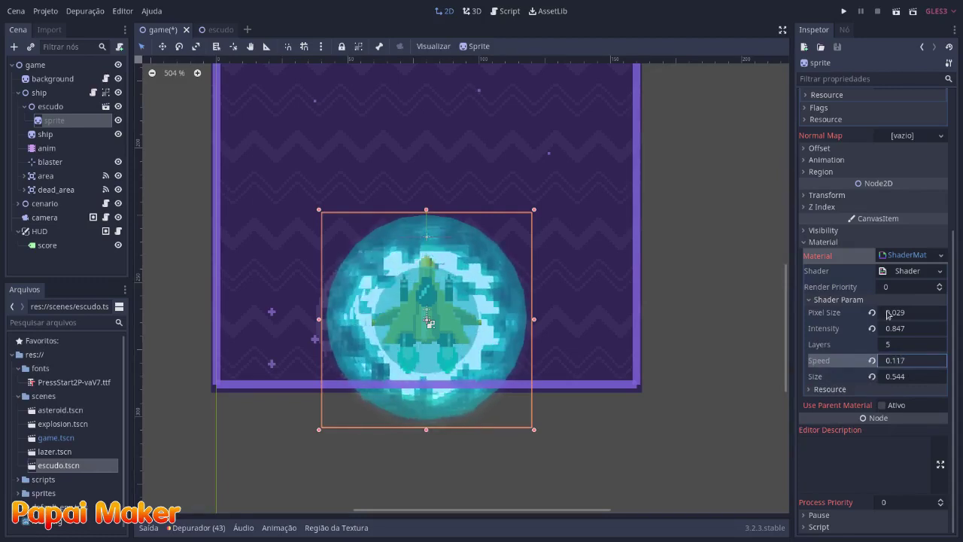
pyautogui.scroll(5, 892, 301)
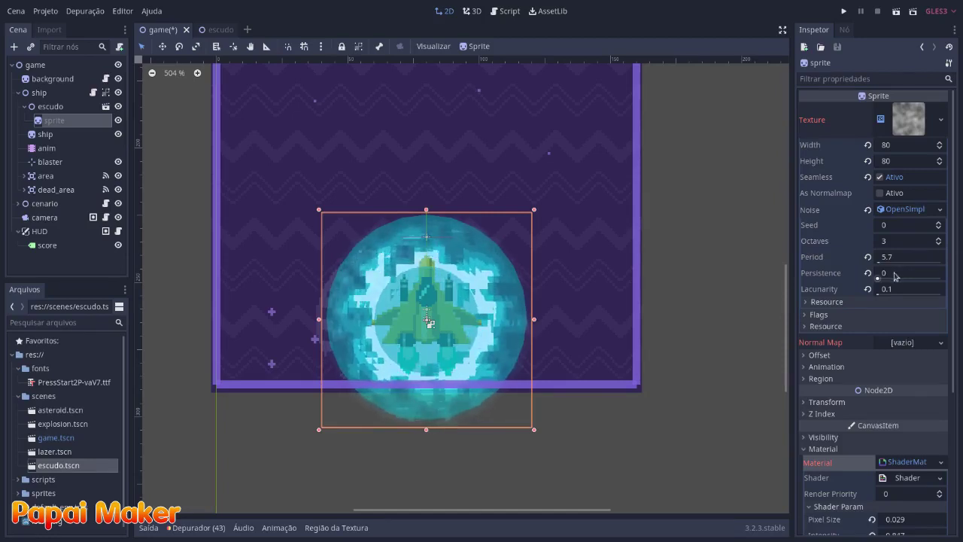
pyautogui.moveTo(882, 260)
pyautogui.mouseDown()
pyautogui.moveTo(910, 260)
pyautogui.moveTo(858, 261)
pyautogui.moveTo(899, 261)
pyautogui.mouseUp()
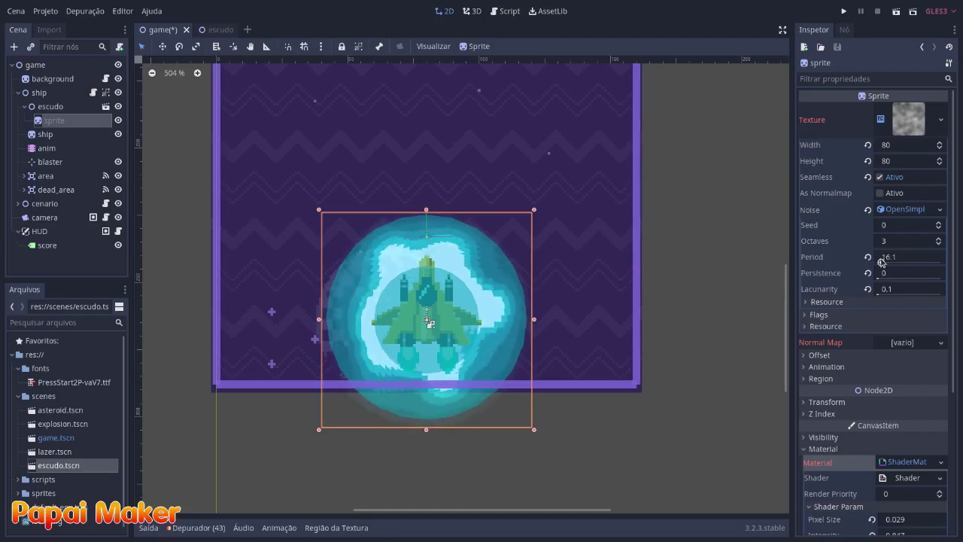
# Bring the whole shielded ship into view and save the game scene.
pyautogui.scroll(-10, 525, 306)
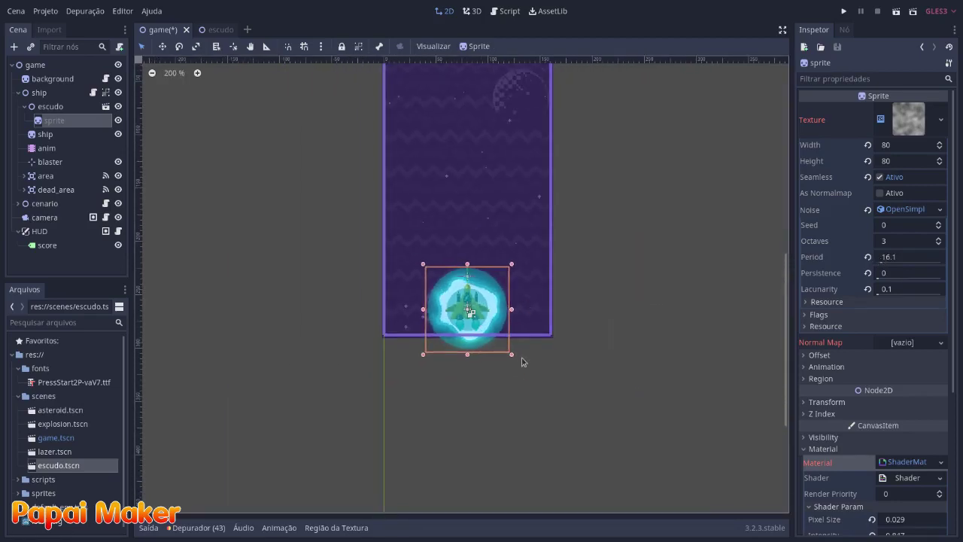
pyautogui.moveTo(524, 362); pyautogui.dragTo(535, 334, button='middle')
pyautogui.hotkey('ctrl', 's')
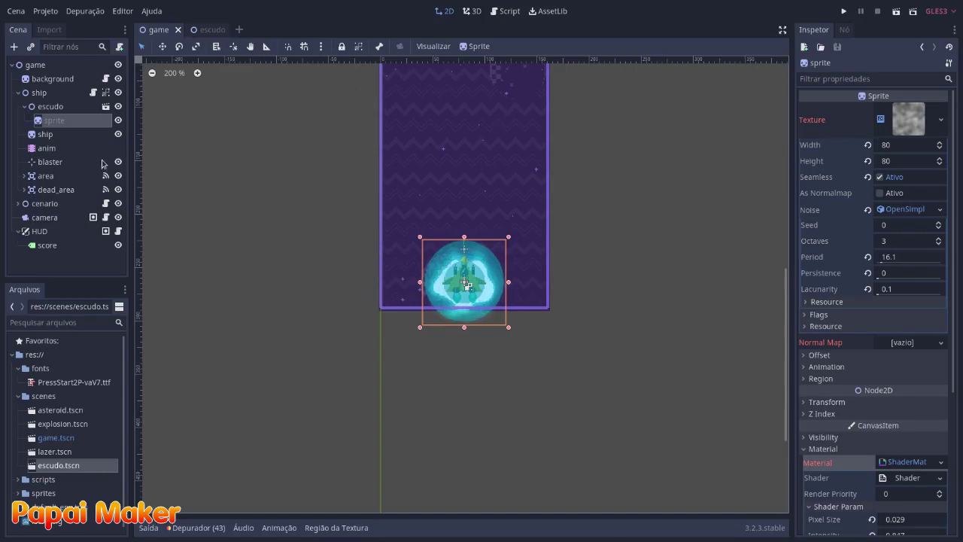
# Collapse the escudo node, switch to the escudo scene and check the debug options without changes.
pyautogui.click(25, 106)
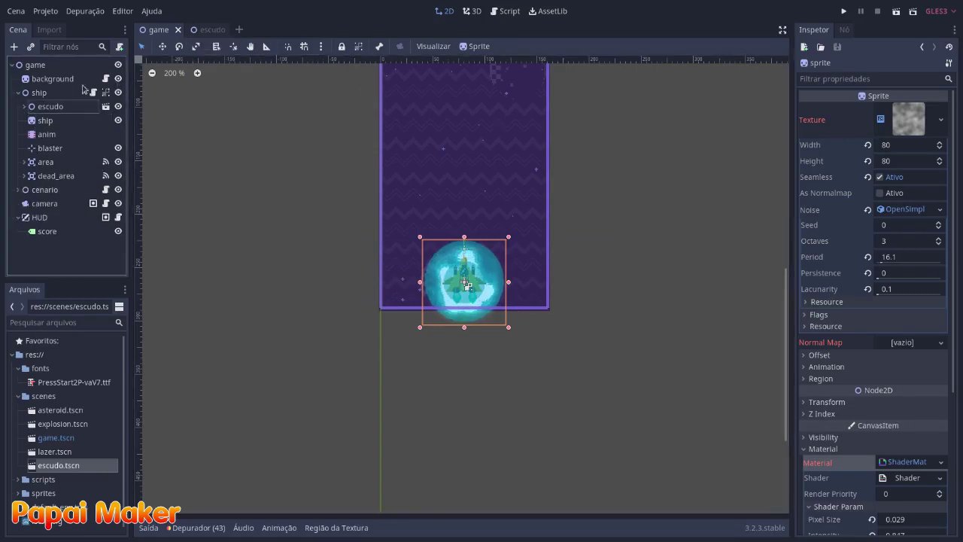
pyautogui.click(204, 30)
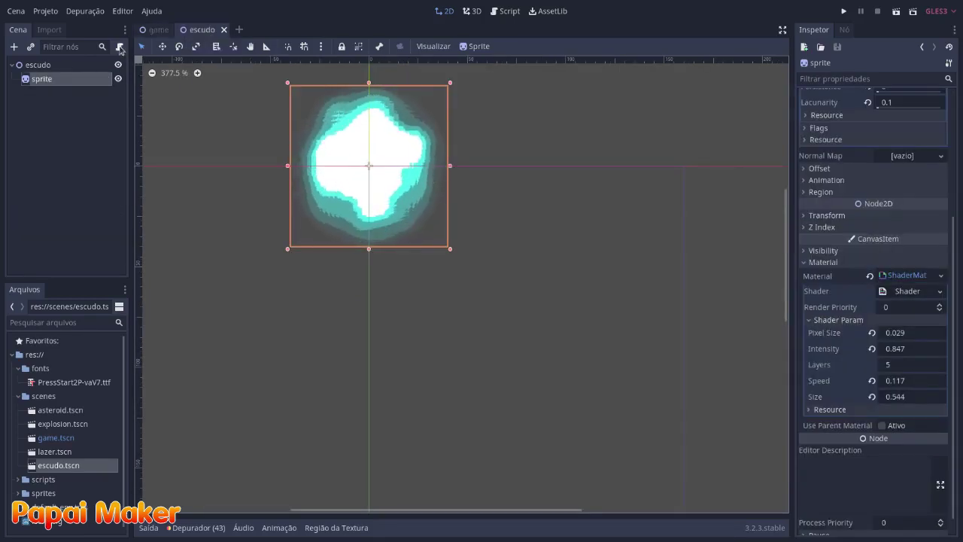
pyautogui.click(84, 12)
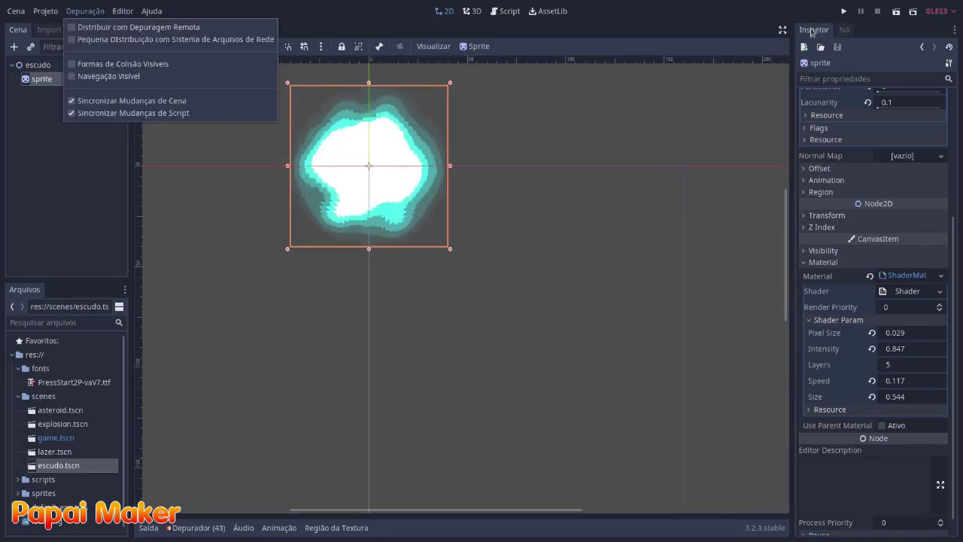
pyautogui.click(814, 28)
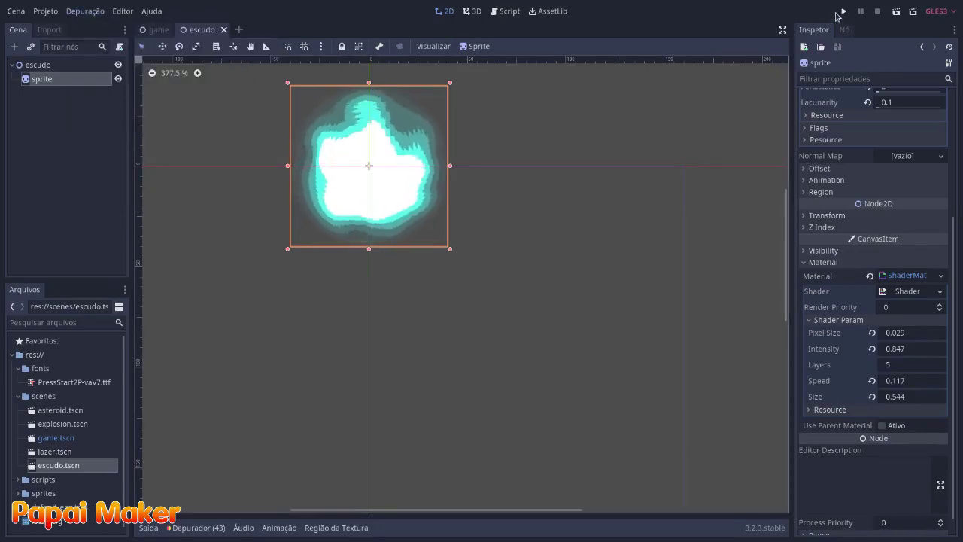
# Run the game and shoot asteroids to test the shield, then return to the game scene.
pyautogui.click(843, 12)
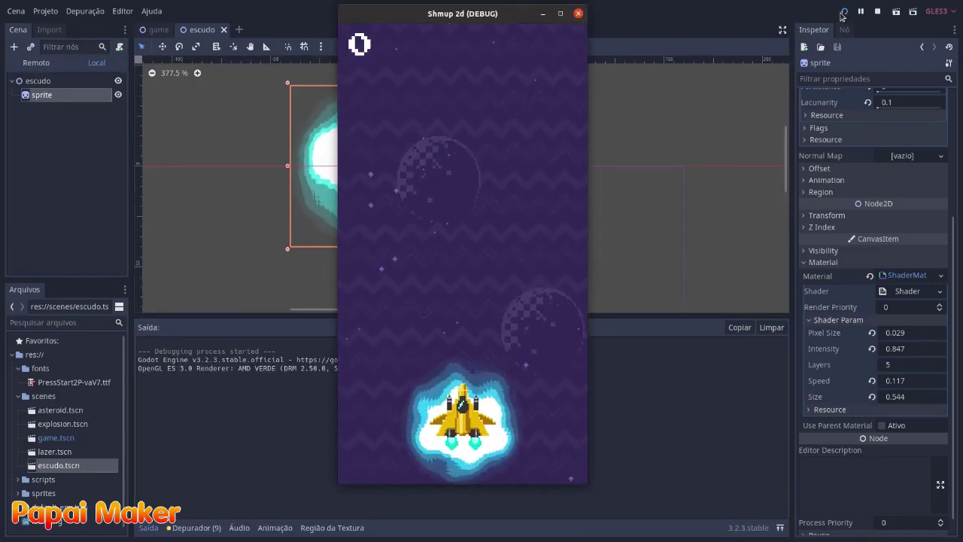
pyautogui.press('Left')
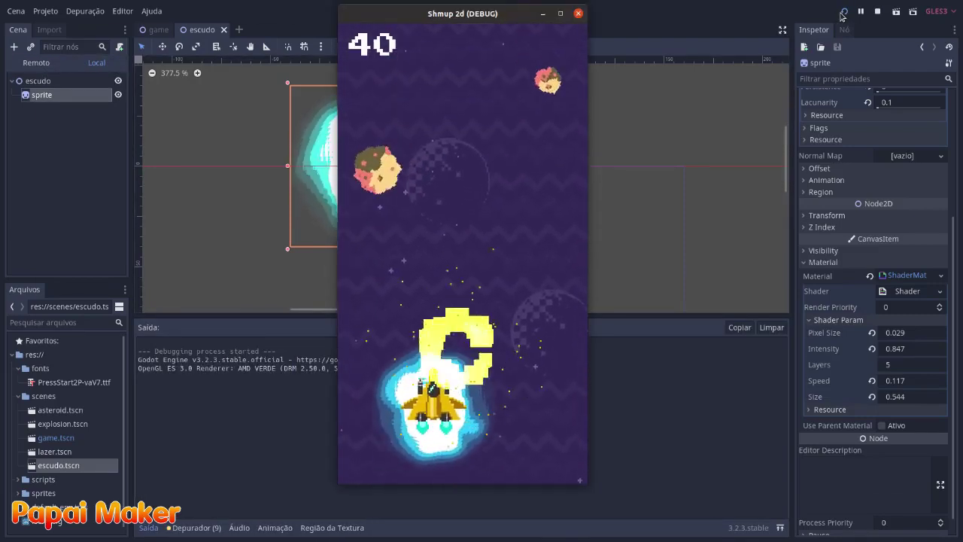
pyautogui.click(877, 12)
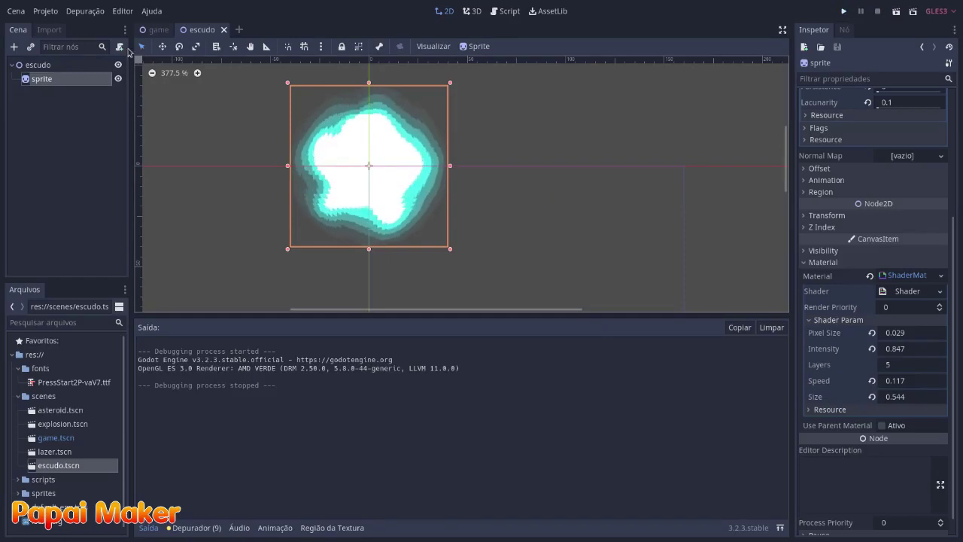
pyautogui.click(146, 32)
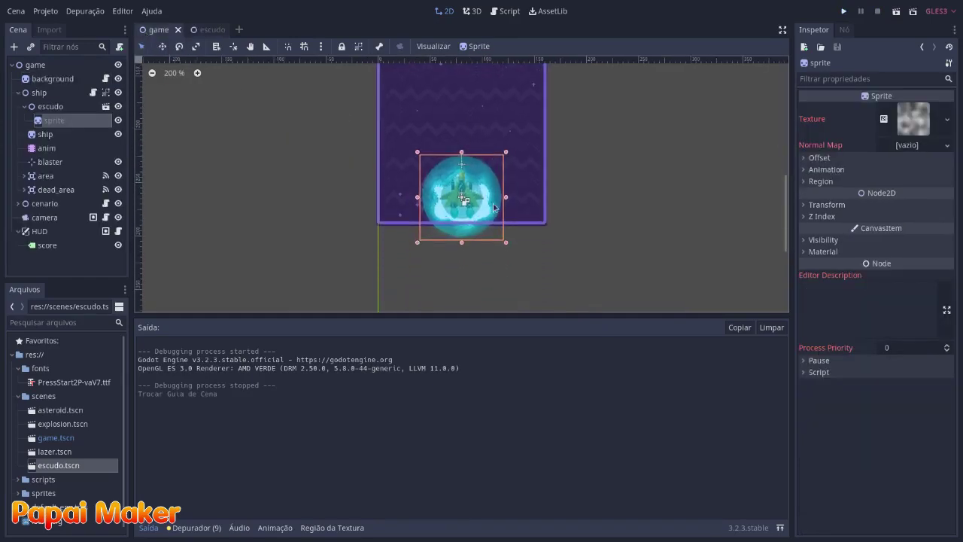
# Select and nudge the escudo node, then inspect the area collision shape's radius.
pyautogui.scroll(3, 466, 188)
pyautogui.click(51, 106)
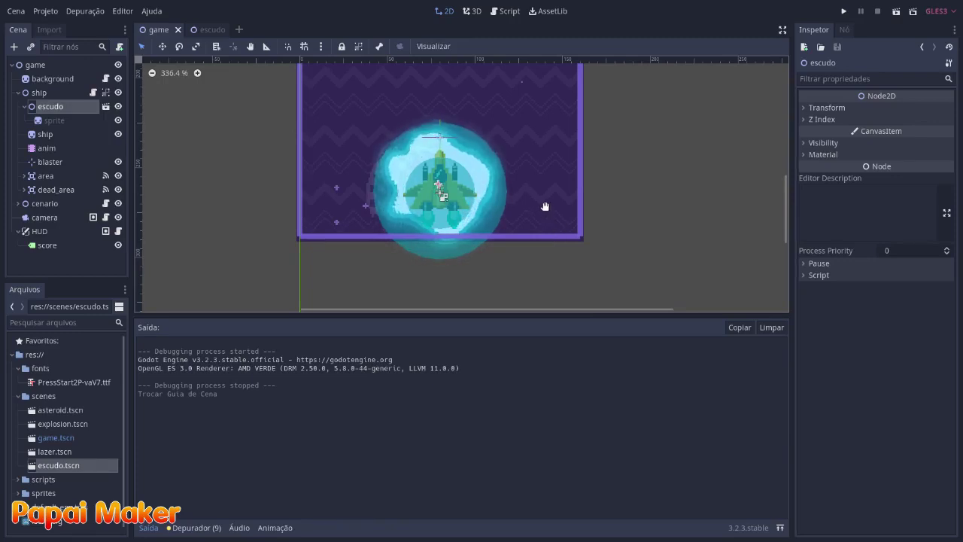
pyautogui.click(431, 190)
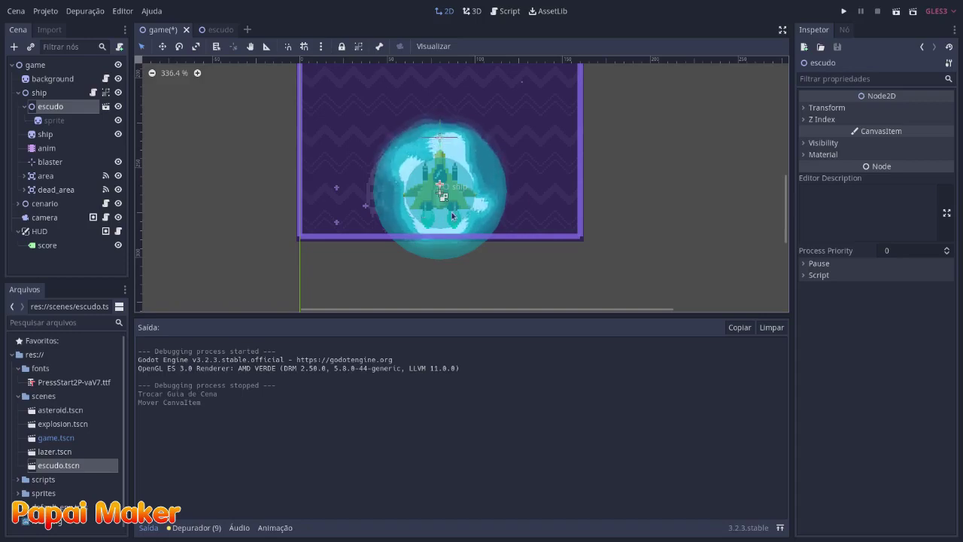
pyautogui.click(24, 190)
pyautogui.click(25, 175)
pyautogui.click(45, 190)
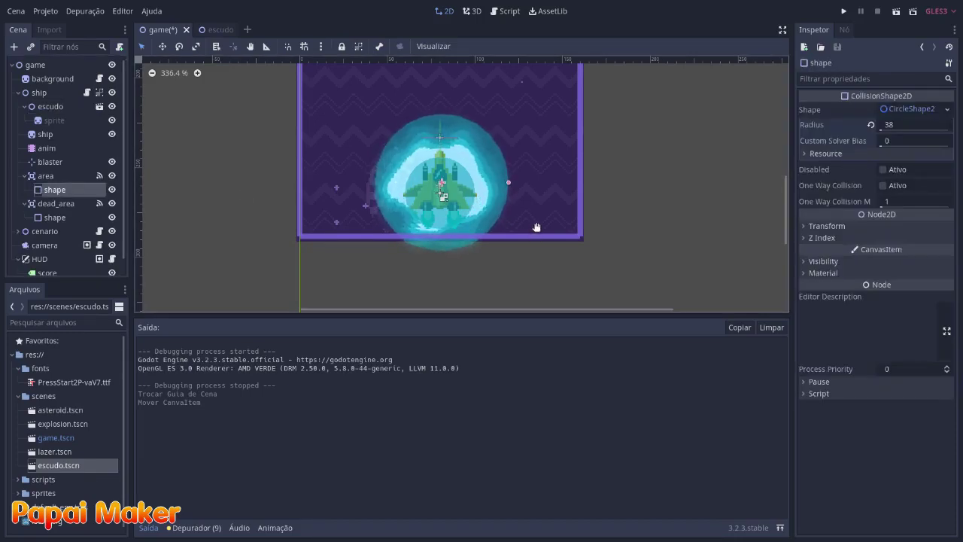
# Shift the dead_area collision shape a few pixels left and return to the game scene.
pyautogui.click(54, 217)
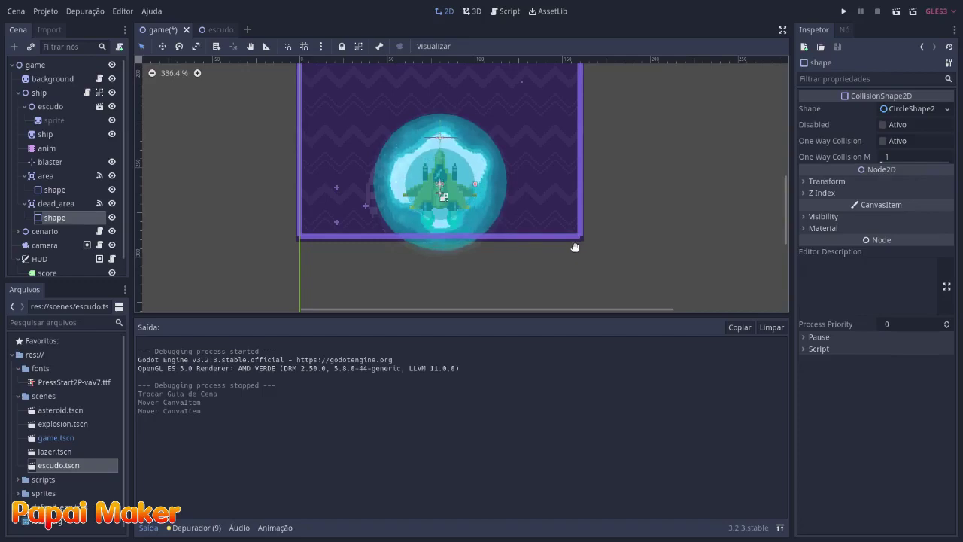
pyautogui.press('Left')
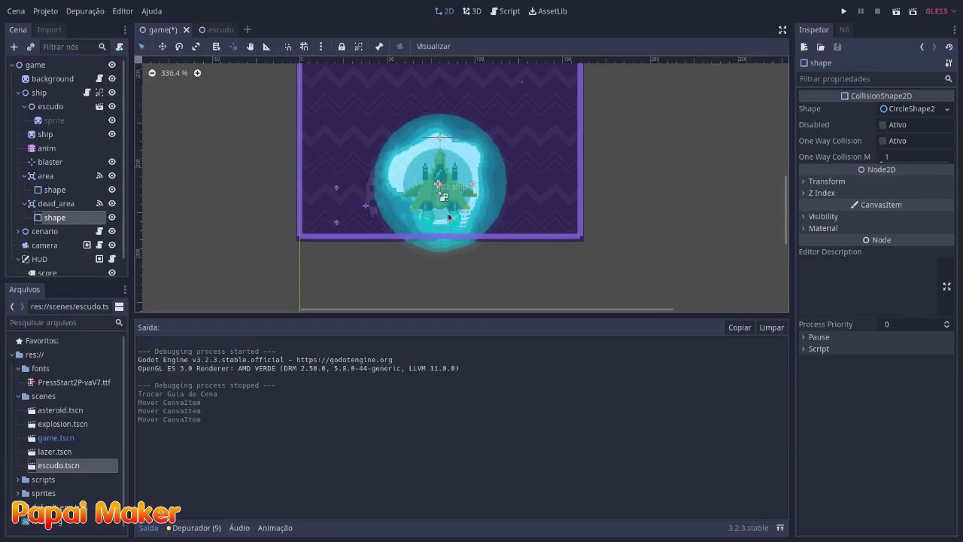
pyautogui.click(222, 30)
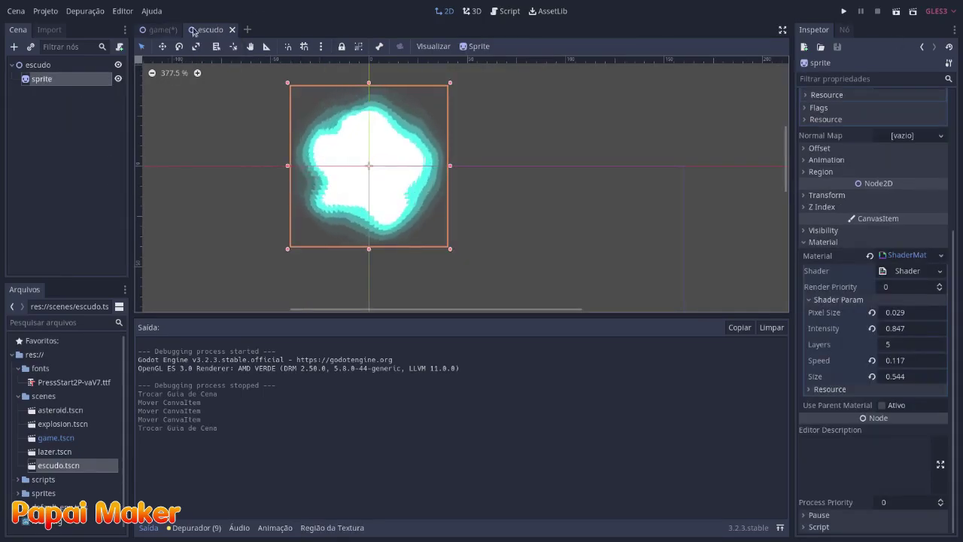
pyautogui.click(146, 31)
# Run the game, fly the ship left, up, right and down, close it and select the shield sprite.
pyautogui.click(843, 15)
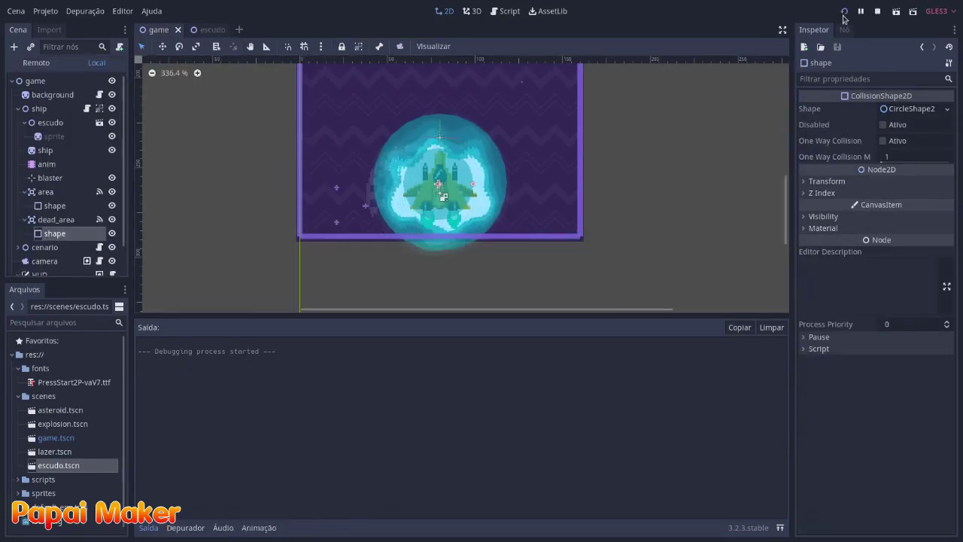
pyautogui.press('Left')
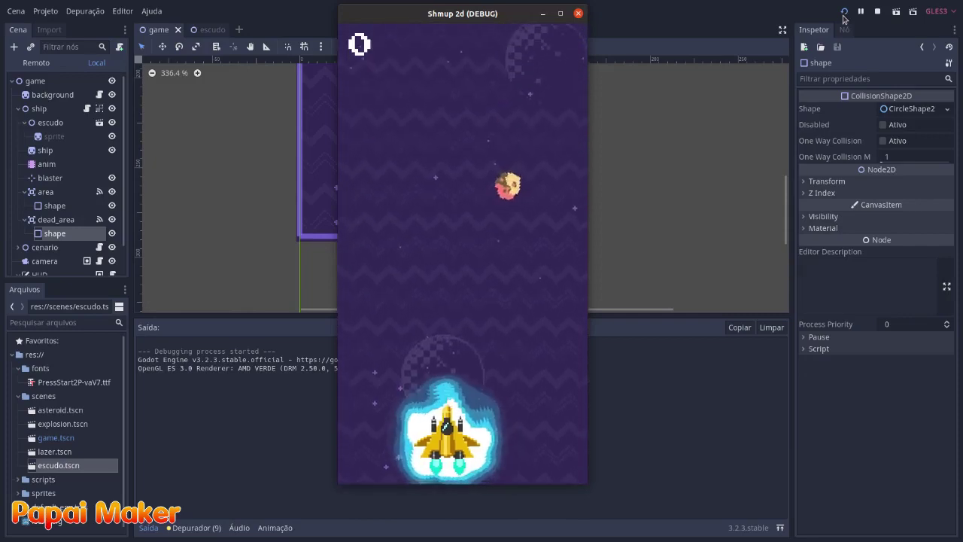
pyautogui.press('Up')
pyautogui.press('Right')
pyautogui.press('Down')
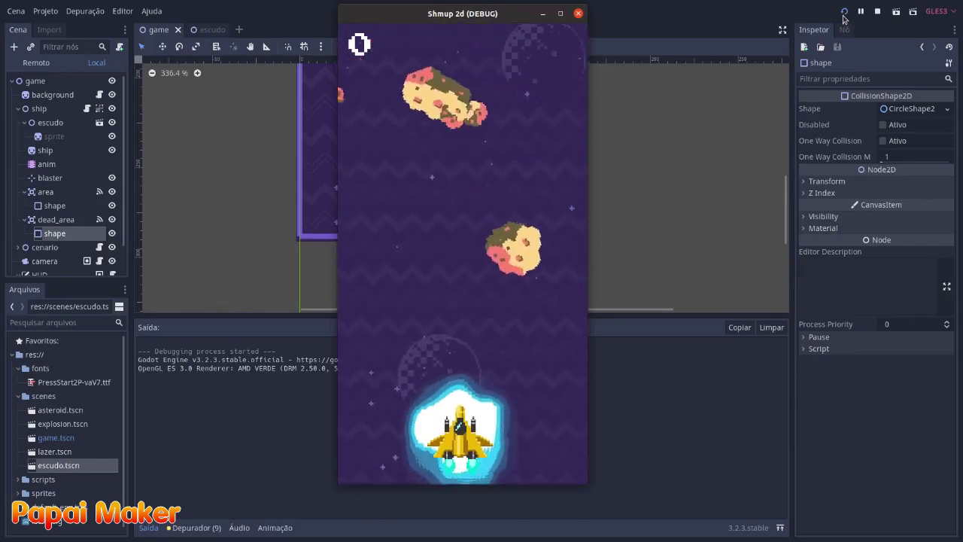
pyautogui.click(877, 12)
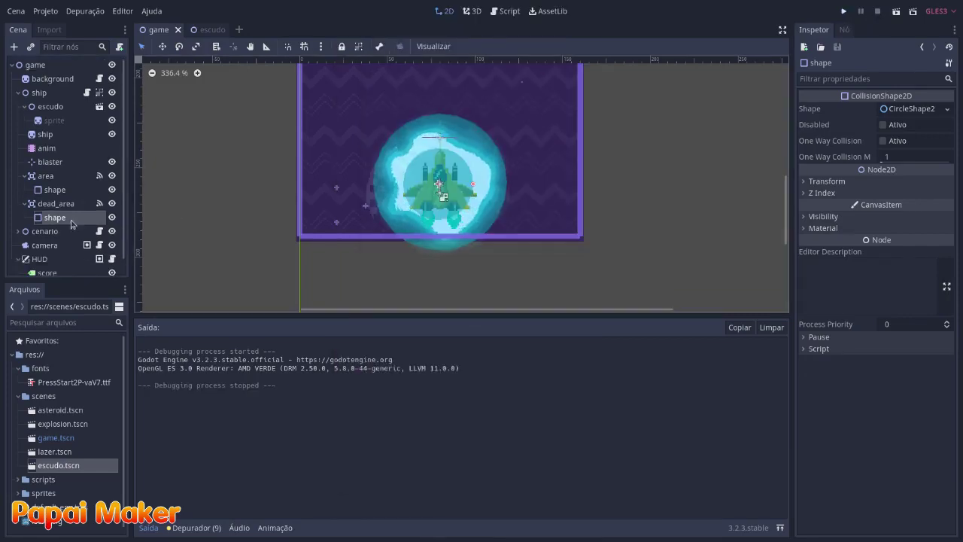
pyautogui.click(53, 119)
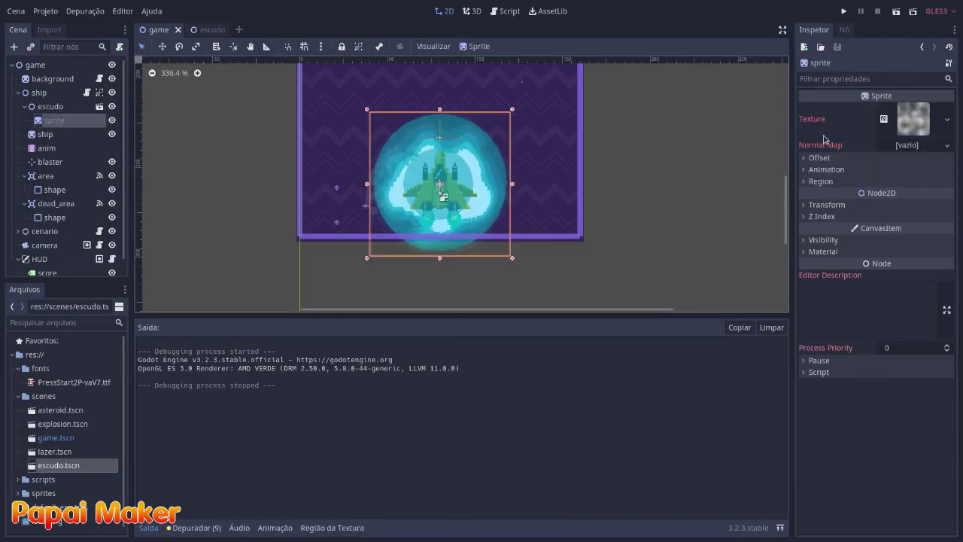
# Lower the shield sprite's noise Period to 8.5 for a finer pattern.
pyautogui.click(911, 130)
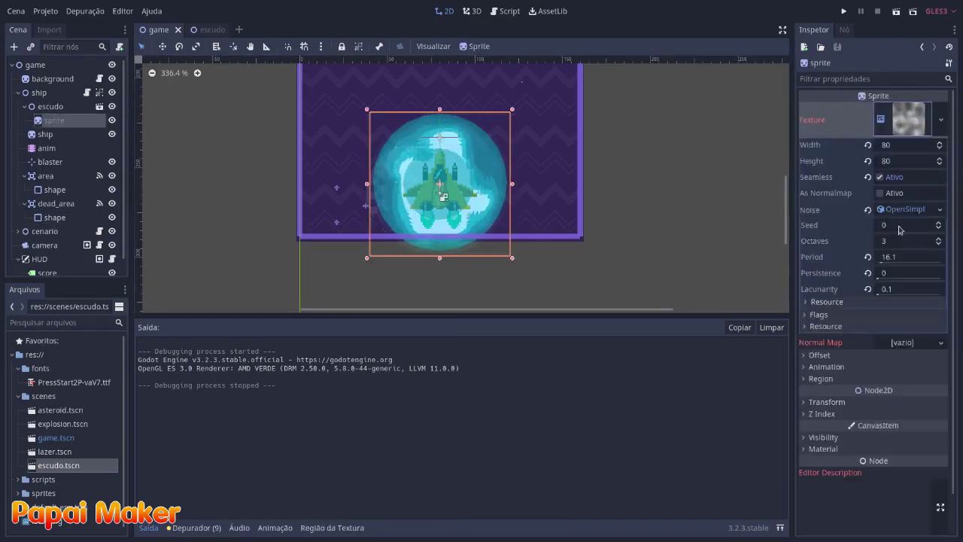
pyautogui.moveTo(894, 261); pyautogui.dragTo(881, 261)
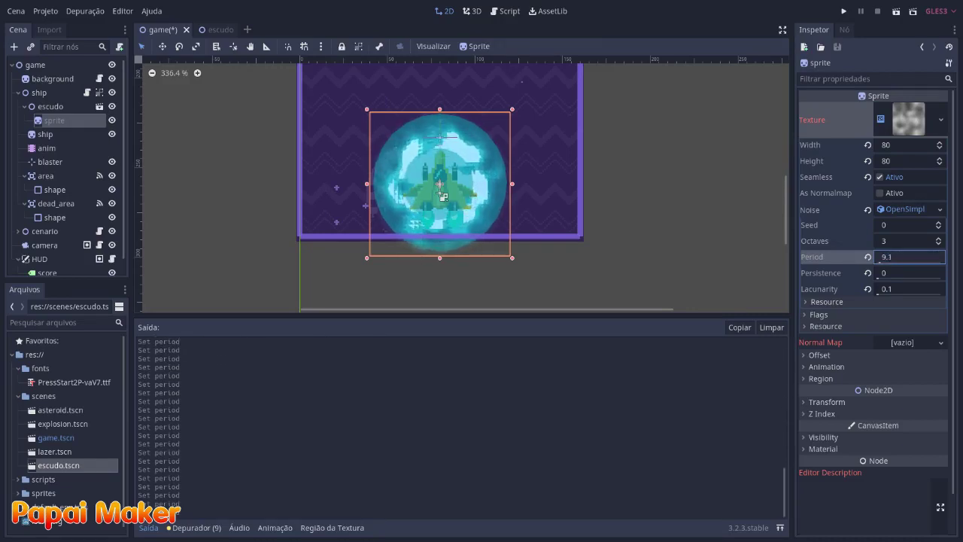
pyautogui.moveTo(882, 261); pyautogui.dragTo(879, 261)
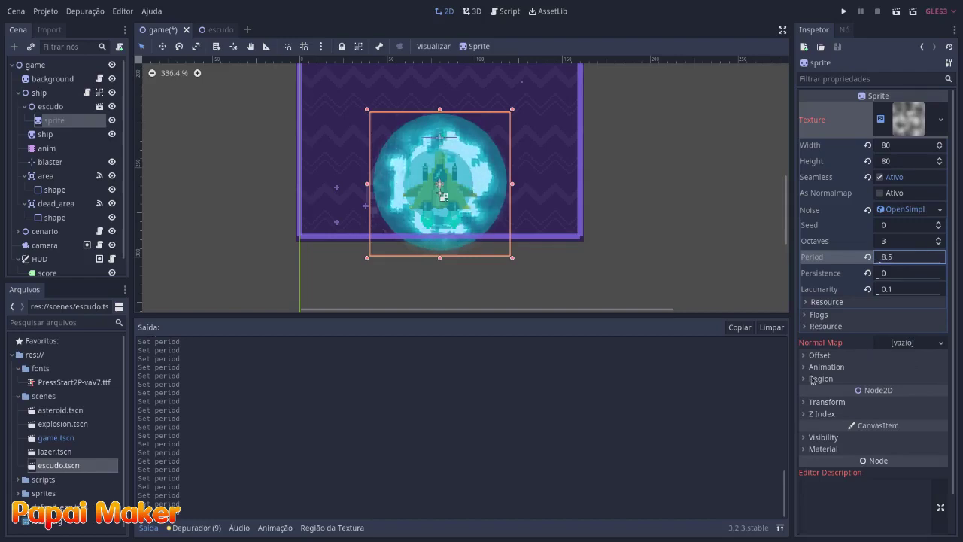
# Raise the shield shader Speed to 0.345 and Size to 0.572, then save and run.
pyautogui.click(822, 448)
pyautogui.scroll(-2, 828, 451)
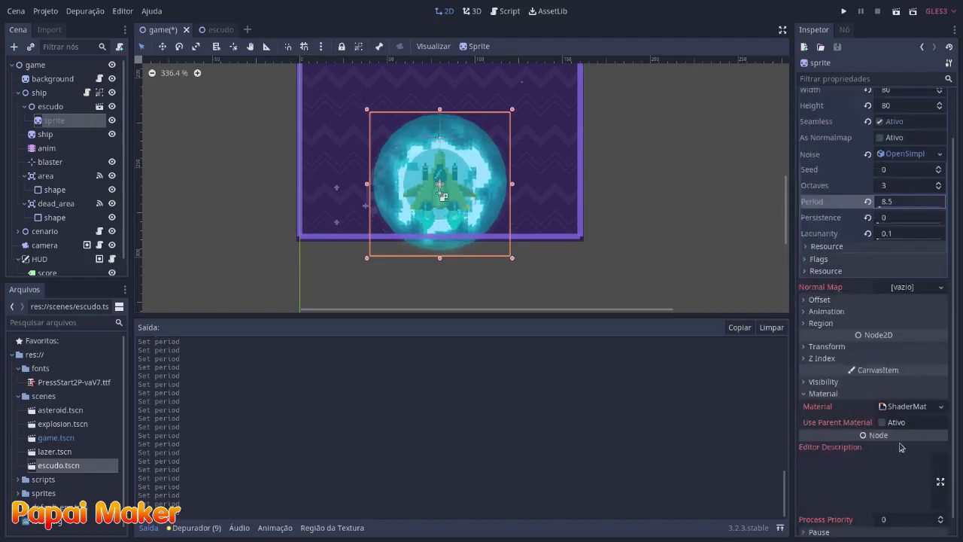
pyautogui.click(911, 408)
pyautogui.scroll(-3, 907, 410)
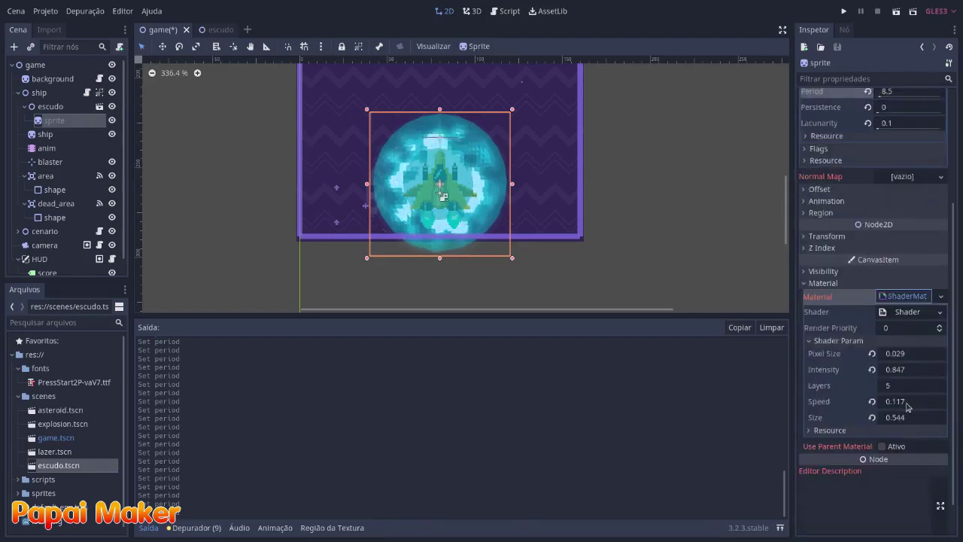
pyautogui.moveTo(907, 407); pyautogui.dragTo(920, 401)
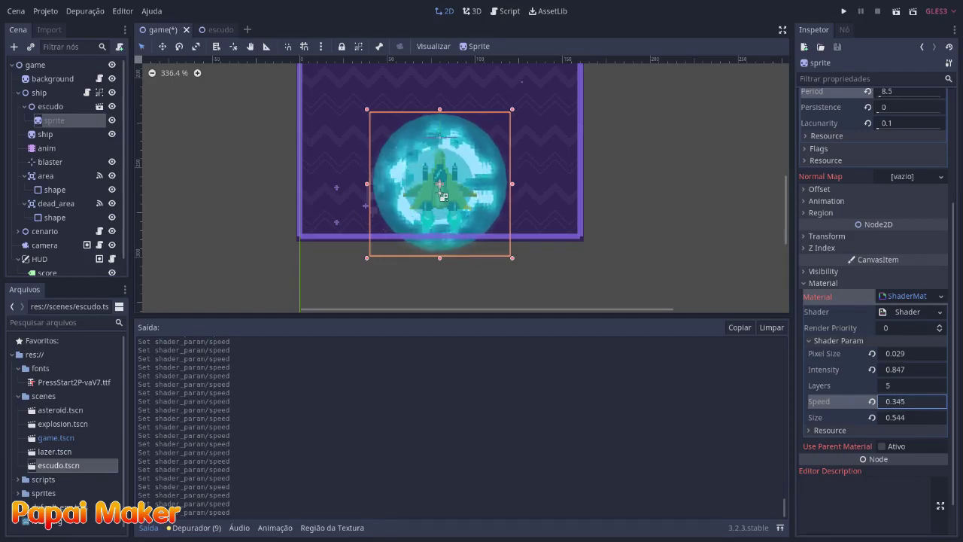
pyautogui.moveTo(893, 417); pyautogui.dragTo(896, 418)
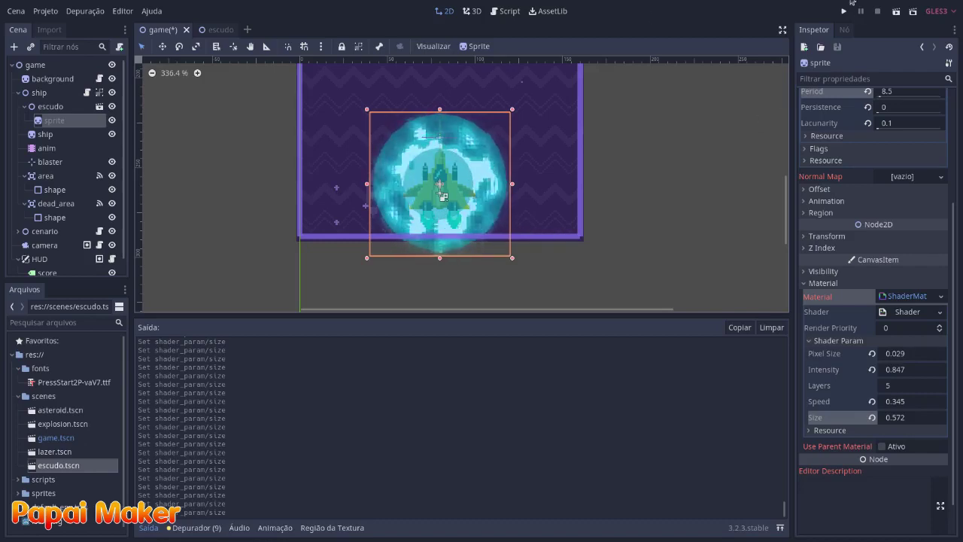
pyautogui.click(846, 12)
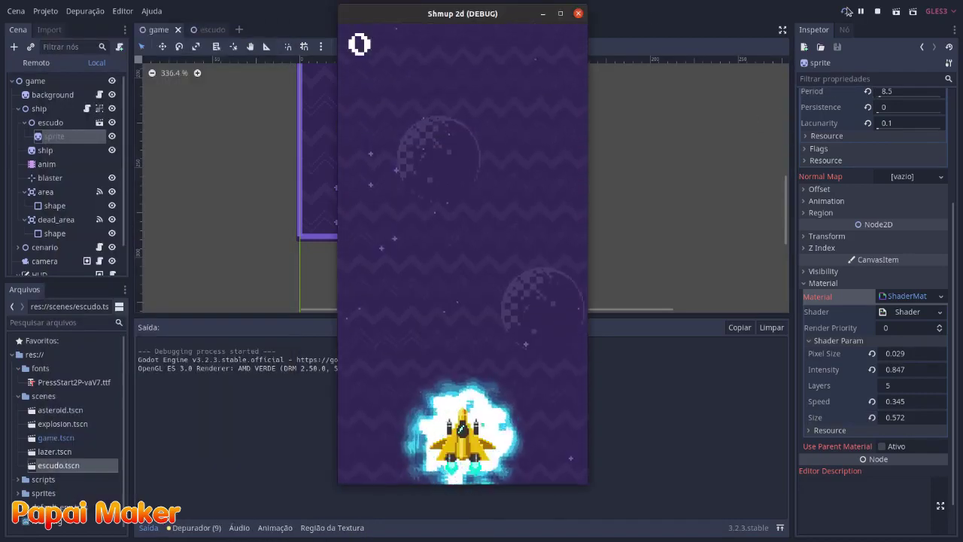
# Fly the ship around shooting asteroids, then stop the game with F8.
pyautogui.press('Left')
pyautogui.press('Up')
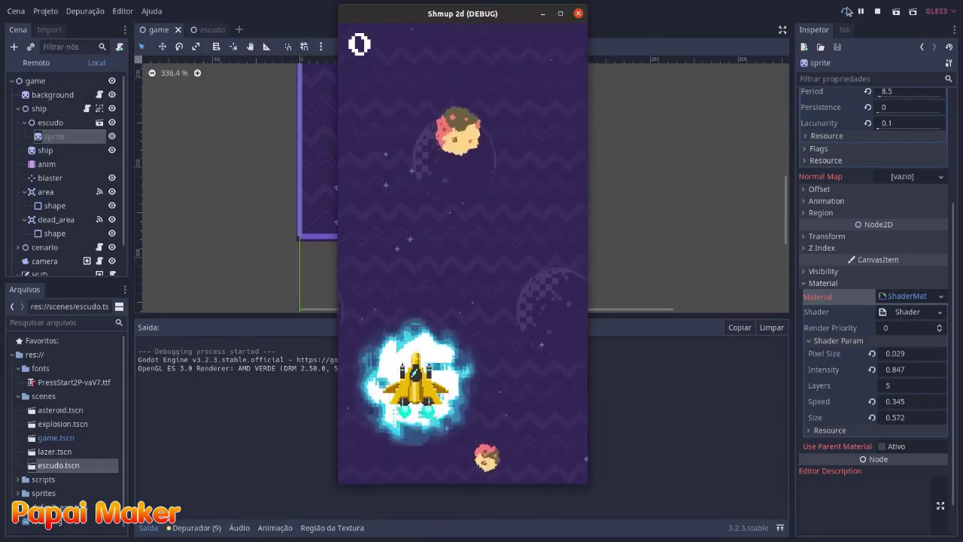
pyautogui.press('Right')
pyautogui.press('Up')
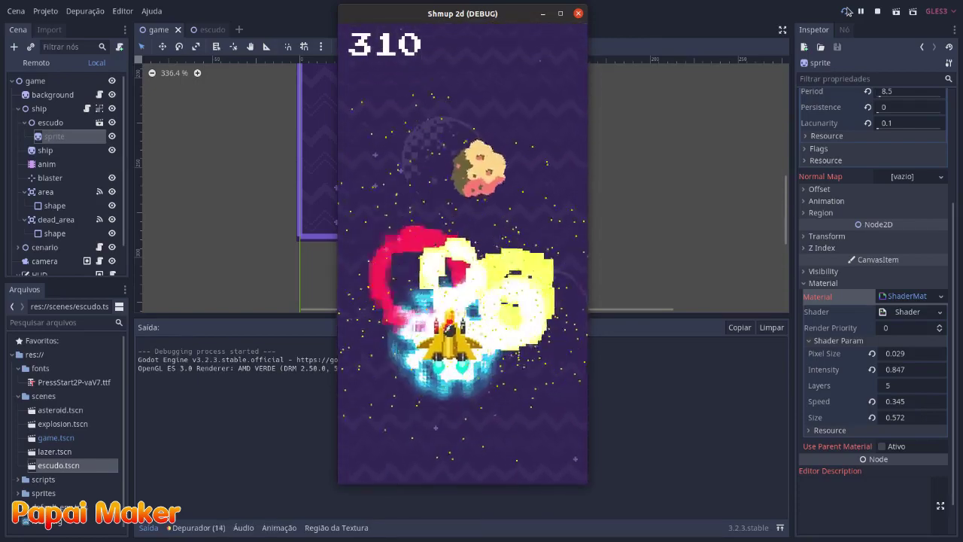
pyautogui.press('F8')
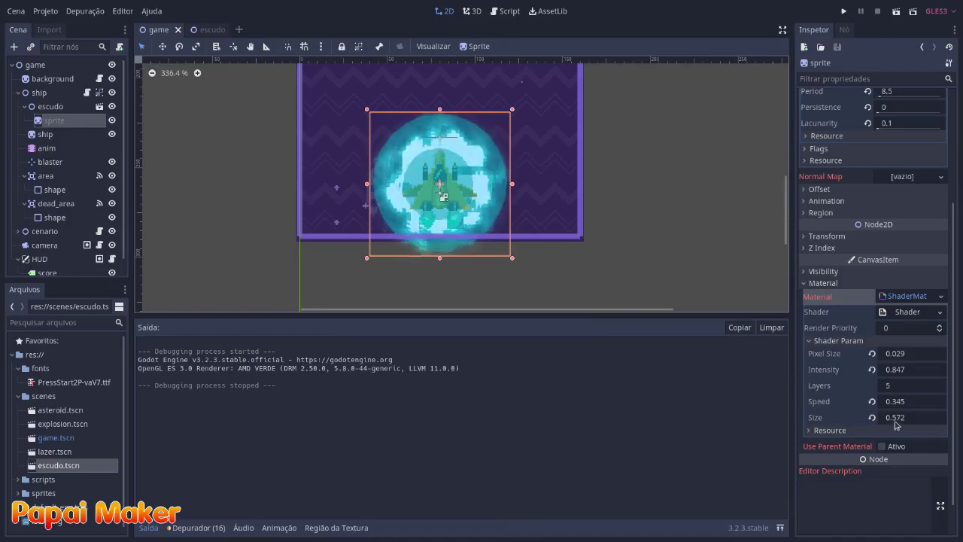
# Trim the shader Size value from 0.572 to 0.57.
pyautogui.click(897, 420)
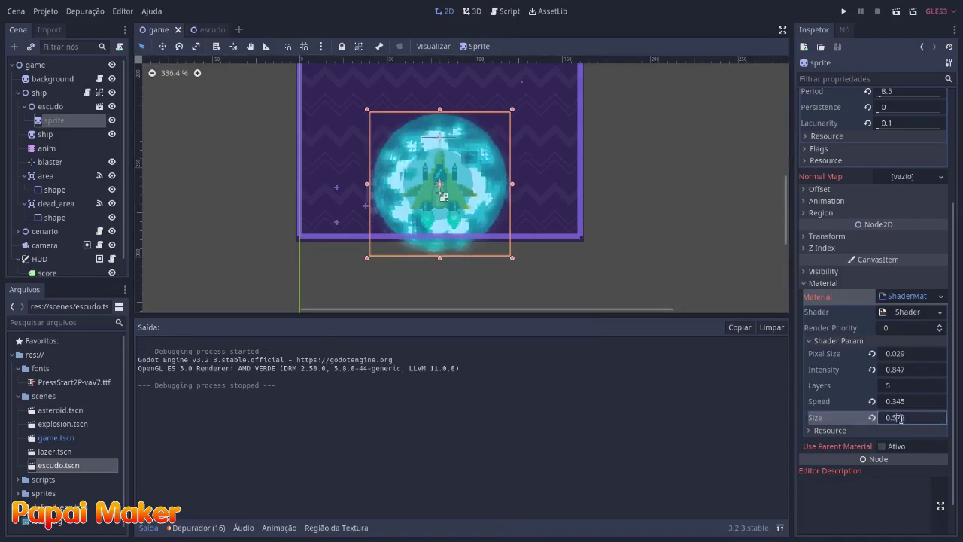
pyautogui.moveTo(901, 418); pyautogui.dragTo(962, 419)
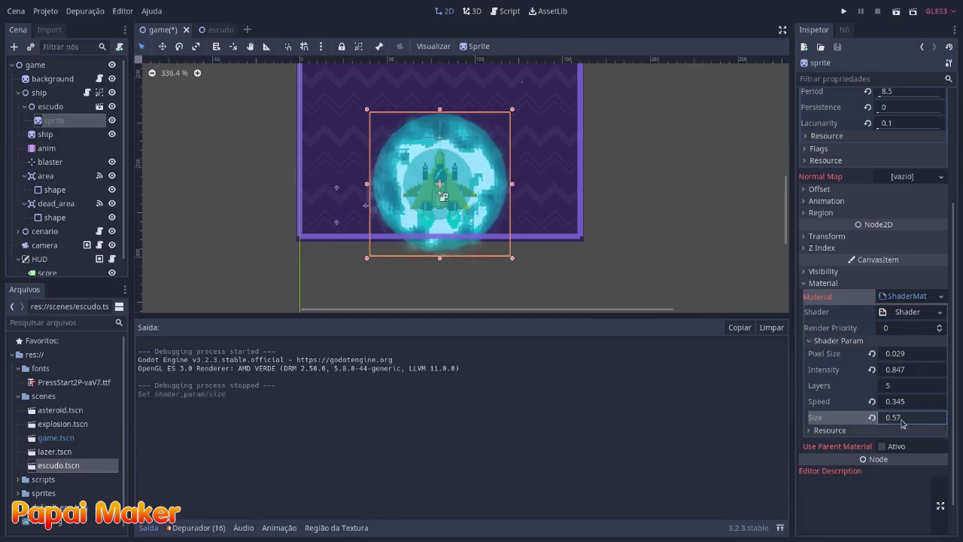
pyautogui.press('Return')
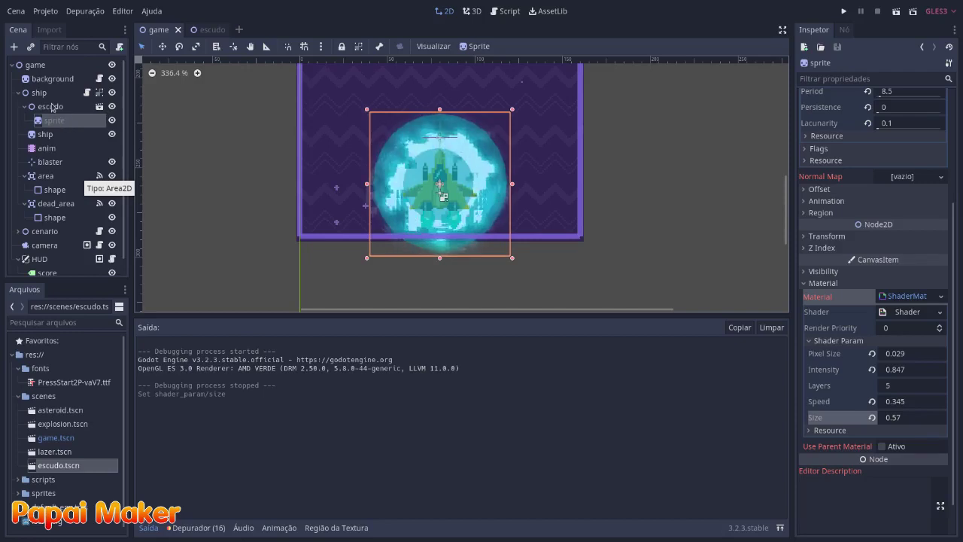
# Declare escudo_size = $escudo/sprite.material.get_shader_param("size") on line 9 of the ship script.
pyautogui.click(86, 93)
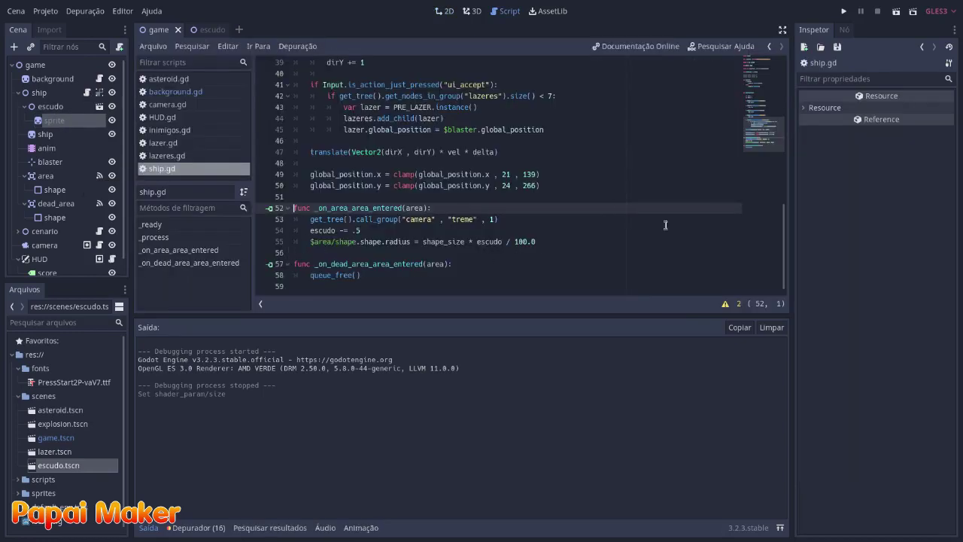
pyautogui.moveTo(785, 226); pyautogui.dragTo(787, 72)
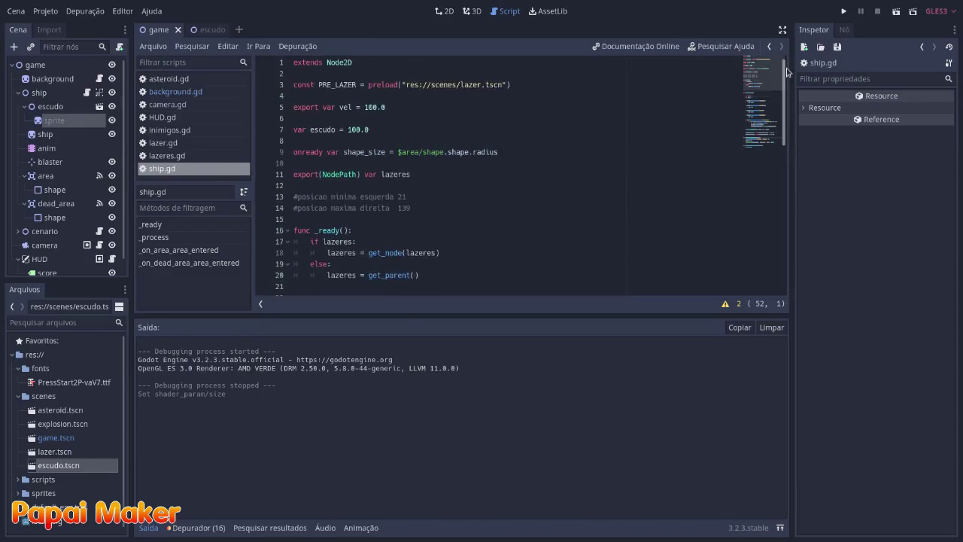
pyautogui.click(389, 127)
pyautogui.press('Return')
pyautogui.press('Return')
pyautogui.write('var esc')
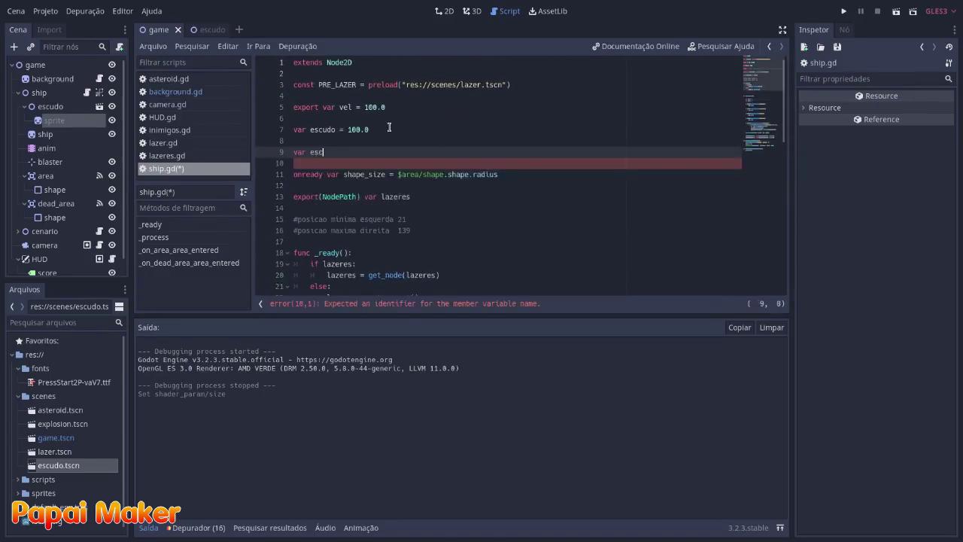
pyautogui.write('udo_size =')
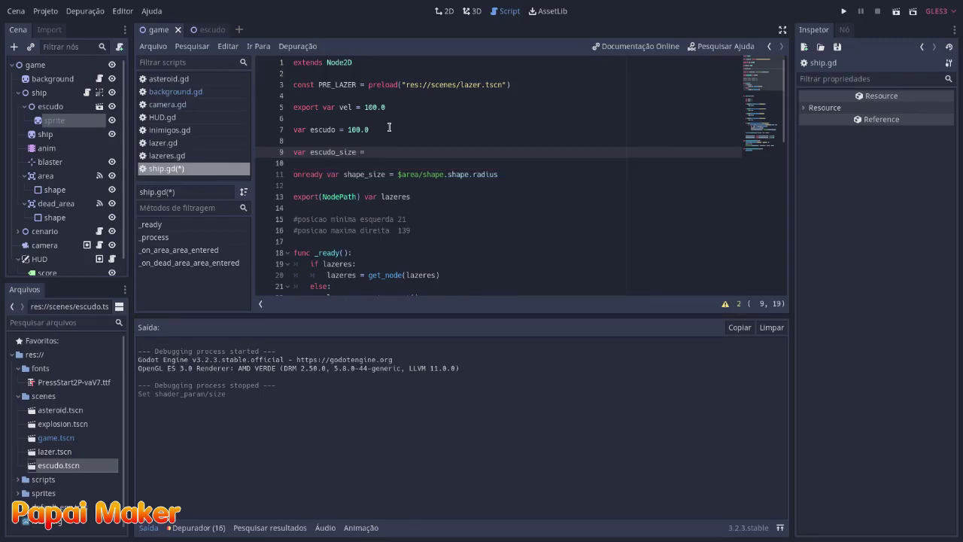
pyautogui.write('sp')
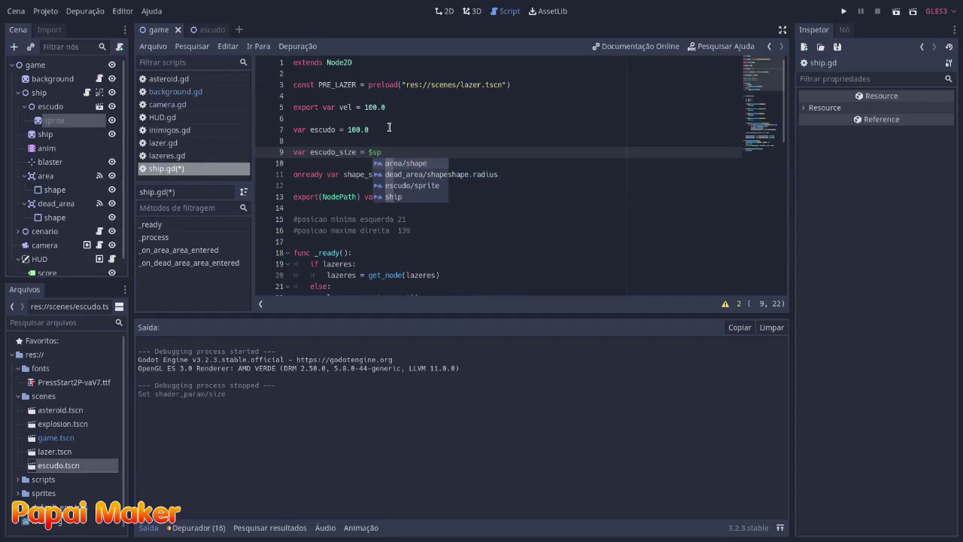
pyautogui.press('Down')
pyautogui.press('Down')
pyautogui.press('Return')
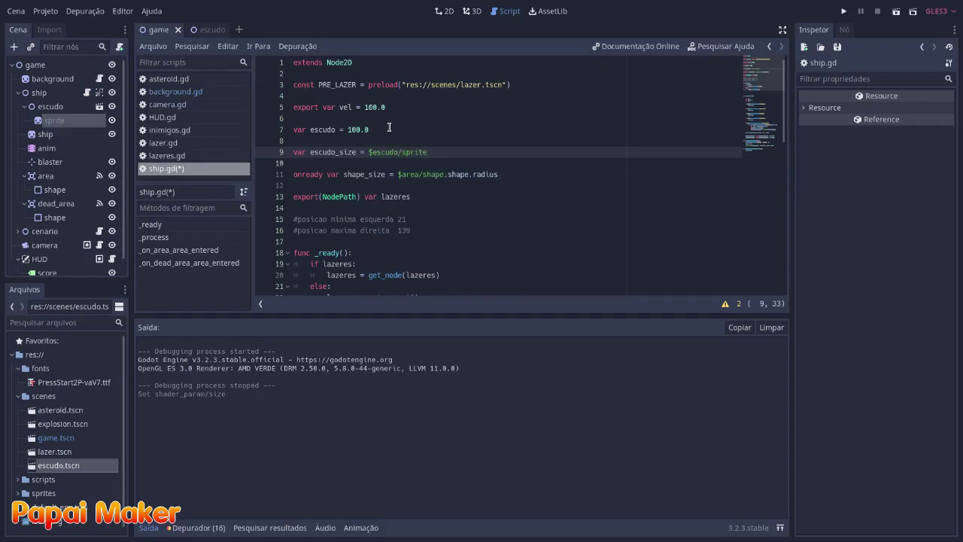
pyautogui.write('.ma')
pyautogui.press('Down')
pyautogui.press('Down')
pyautogui.press('Return')
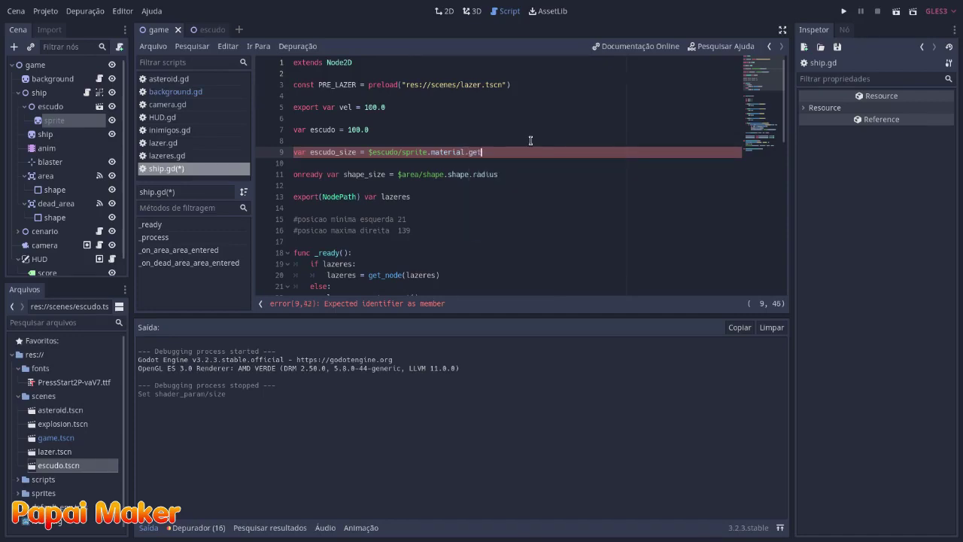
pyautogui.write('_shader_param')
pyautogui.write('("size')
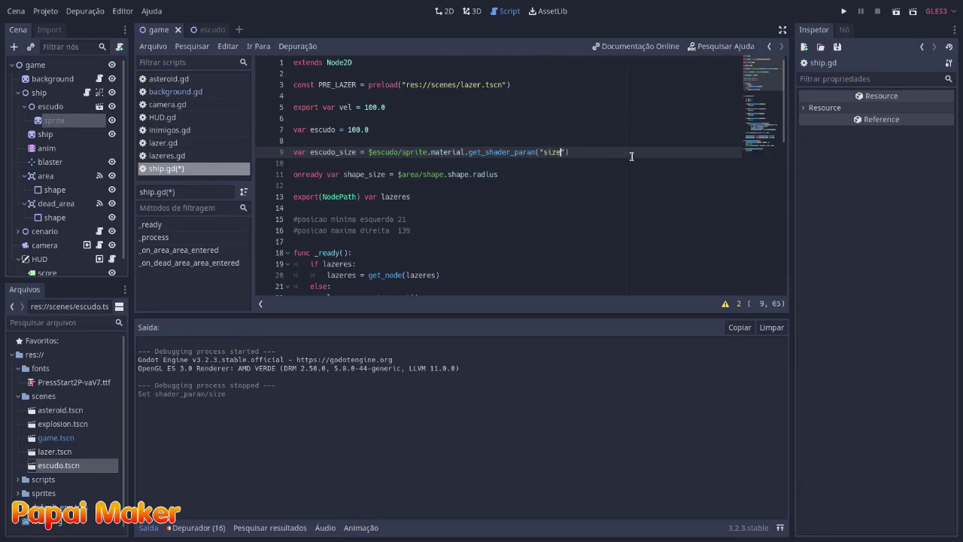
# Add print(escudo_size) inside _on_area_area_entered and run the game.
pyautogui.doubleClick(310, 152)
pyautogui.scroll(-9, 573, 194)
pyautogui.scroll(-4, 572, 194)
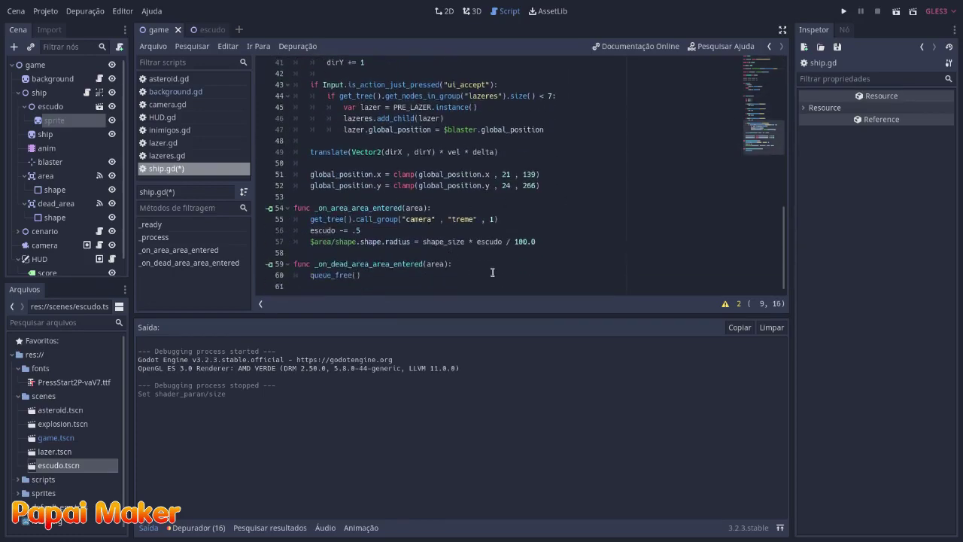
pyautogui.click(450, 211)
pyautogui.press('Return')
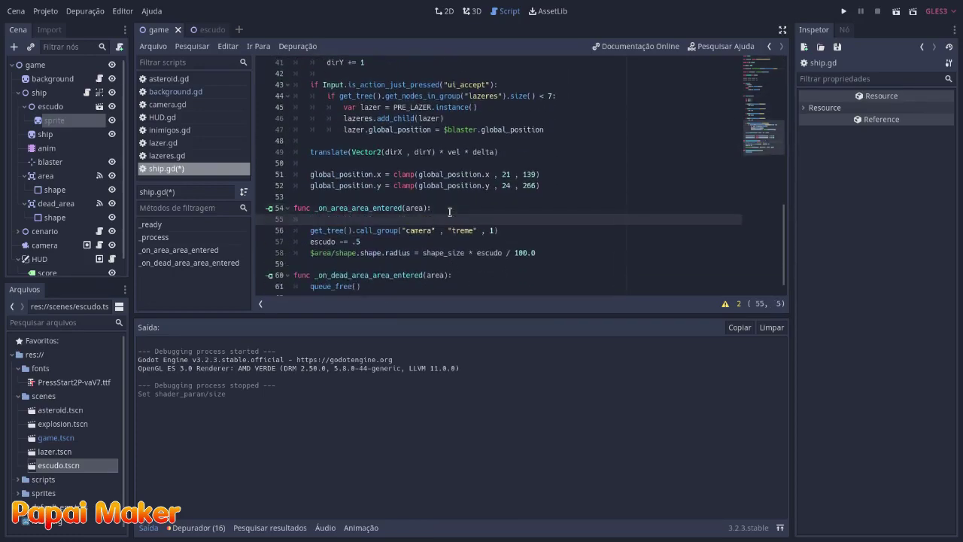
pyautogui.write('print(escudo_size')
pyautogui.click(846, 11)
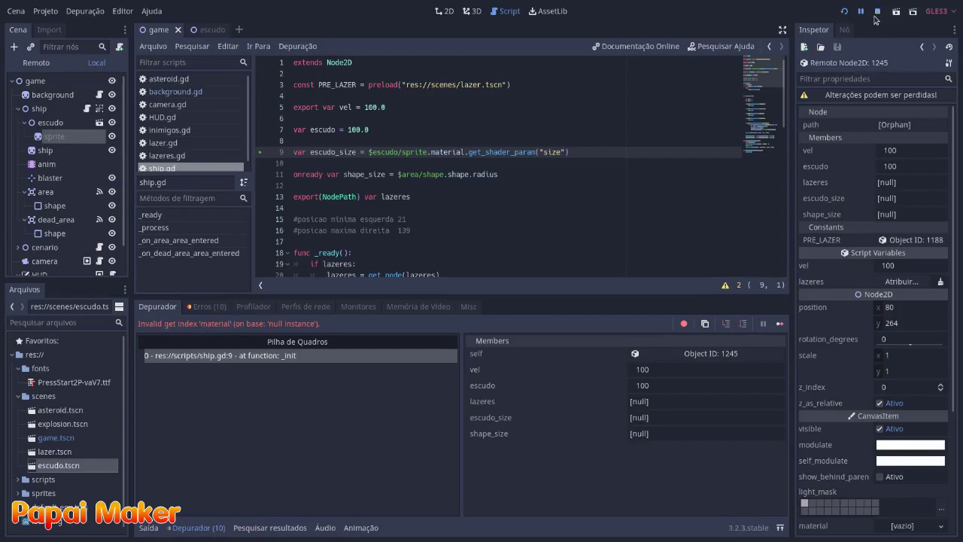
# Stop the crashed run and prefix the line 9 escudo_size declaration with onready.
pyautogui.click(878, 11)
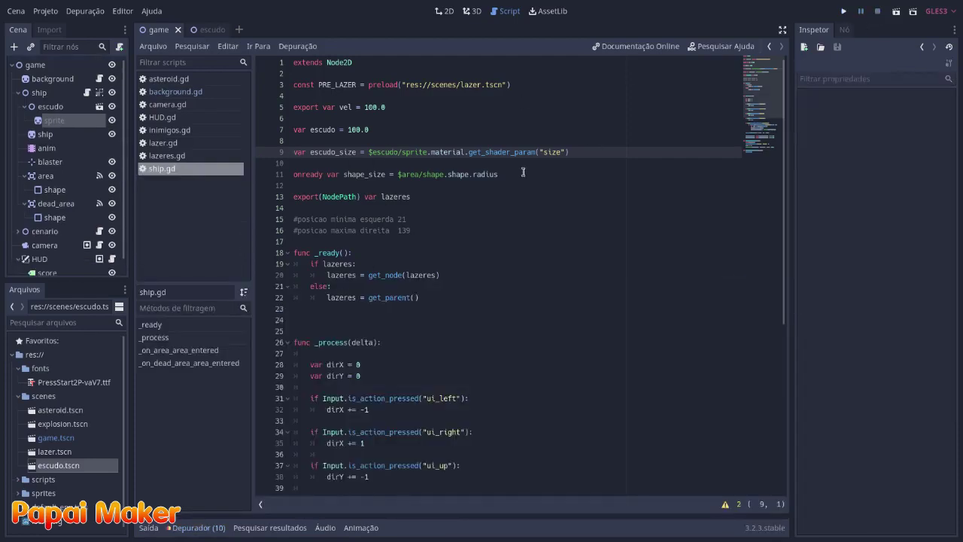
pyautogui.write('onready')
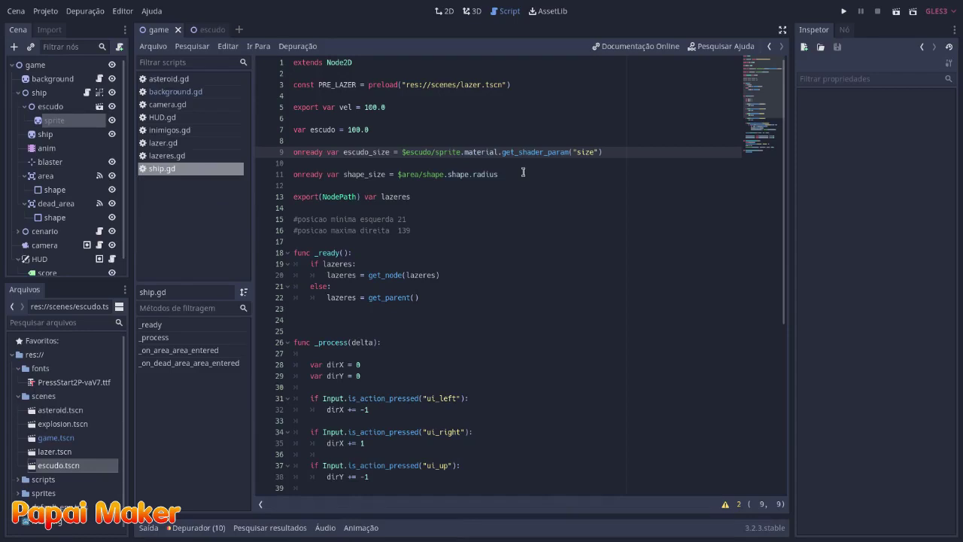
pyautogui.click(610, 152)
pyautogui.moveTo(402, 152); pyautogui.dragTo(461, 152)
pyautogui.click(615, 141)
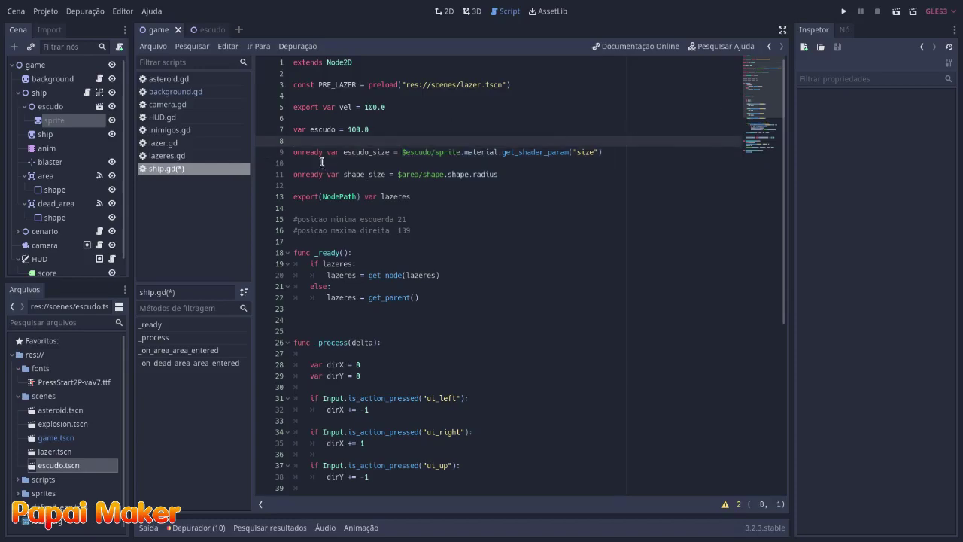
# Rerun the game to confirm it prints shield size 0.57, then stop it.
pyautogui.click(844, 12)
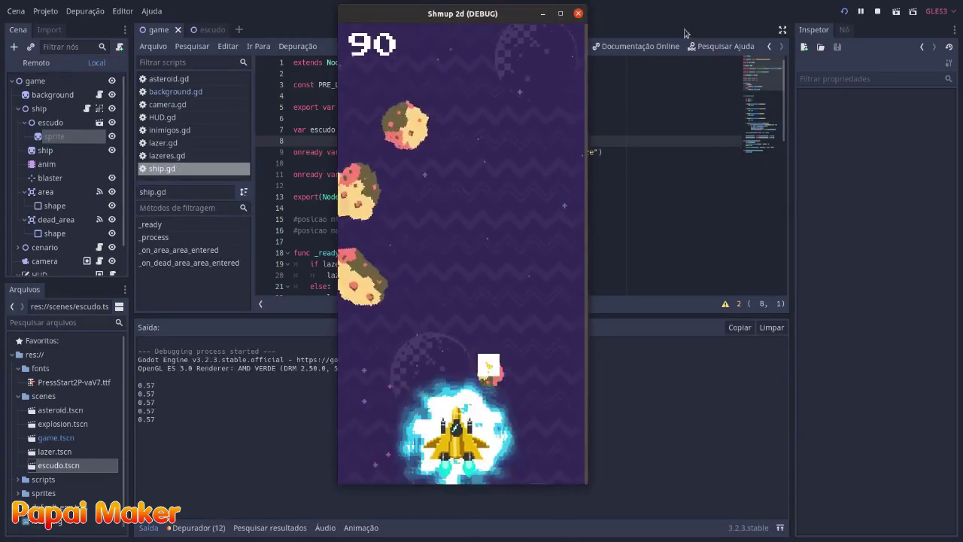
pyautogui.click(878, 13)
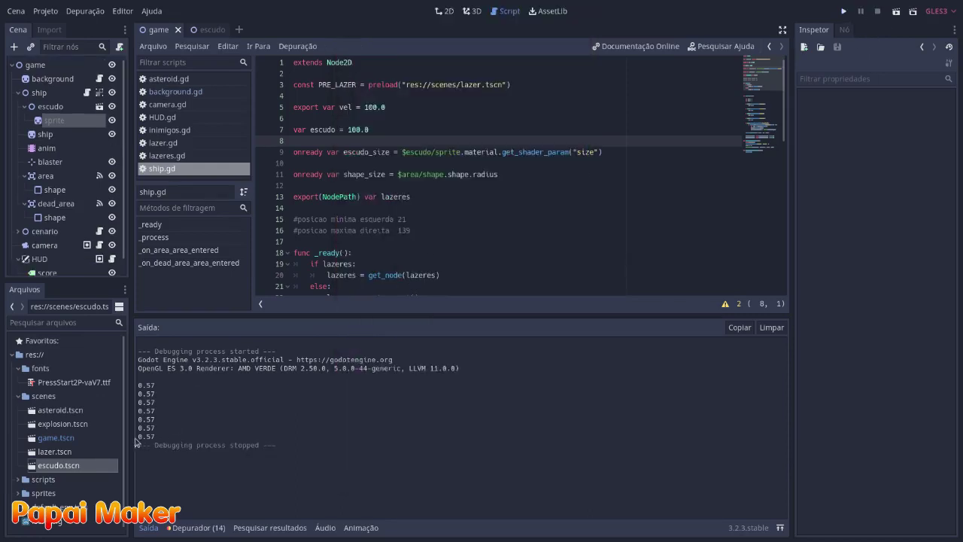
pyautogui.doubleClick(358, 148)
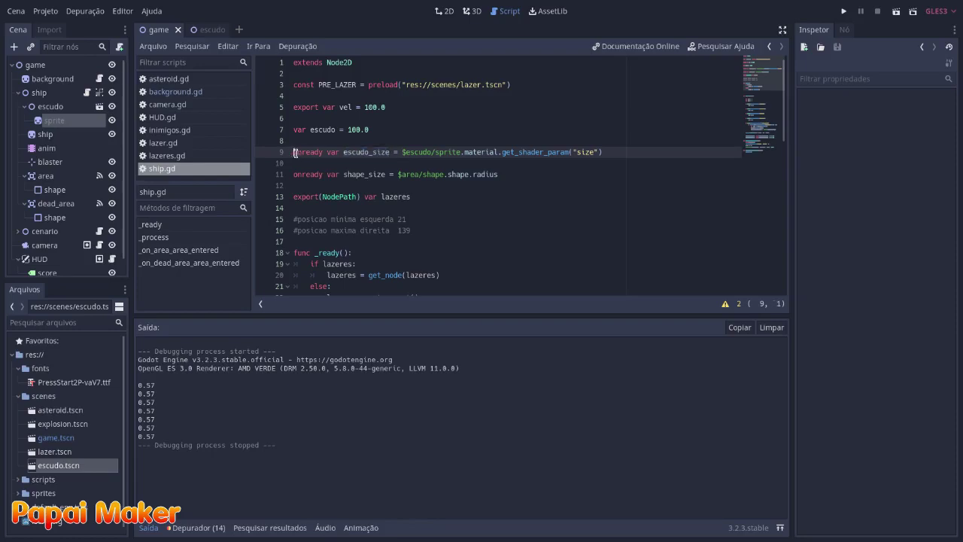
# Add $escudo/sprite.material.set_shader_param("size", escudo_size) below the radius update on line 58.
pyautogui.moveTo(295, 152); pyautogui.dragTo(603, 153)
pyautogui.doubleClick(371, 154)
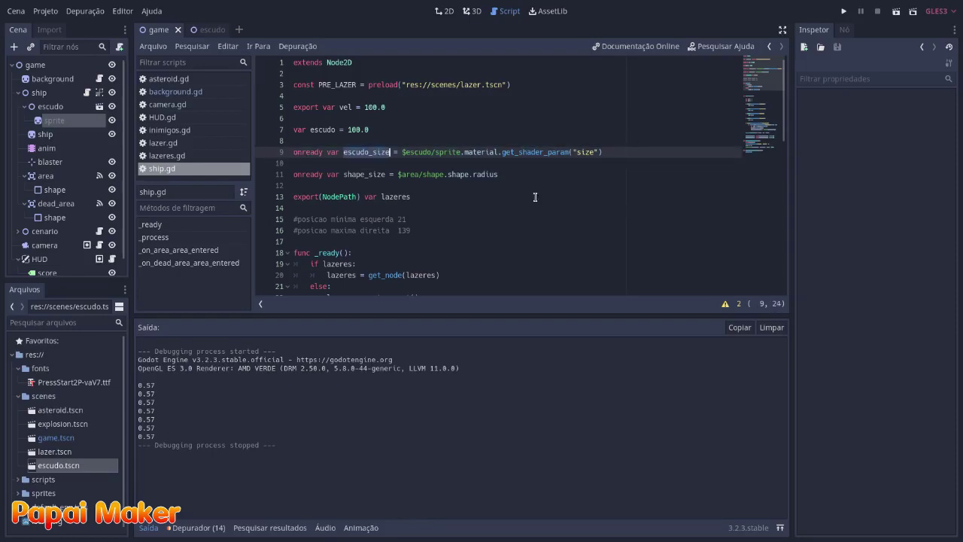
pyautogui.scroll(-9, 519, 173)
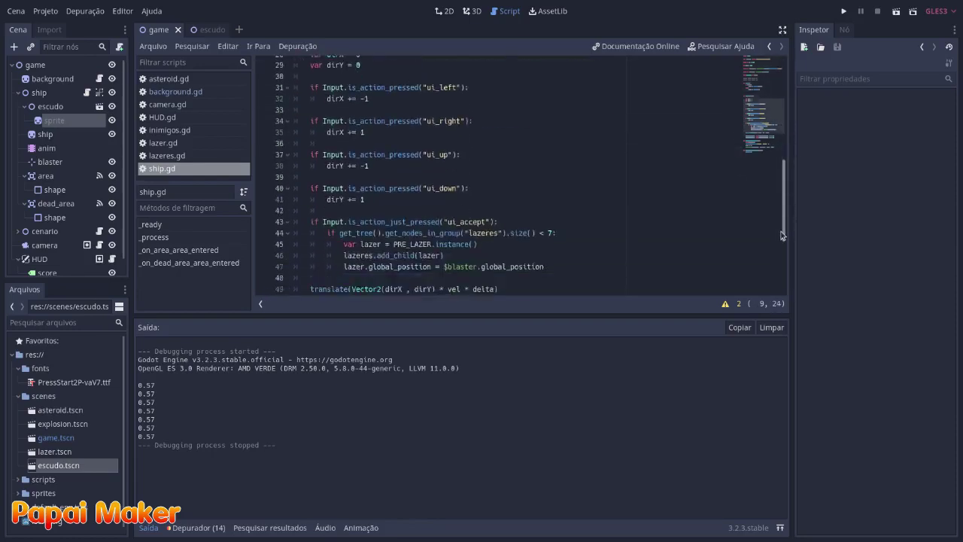
pyautogui.scroll(-5, 520, 173)
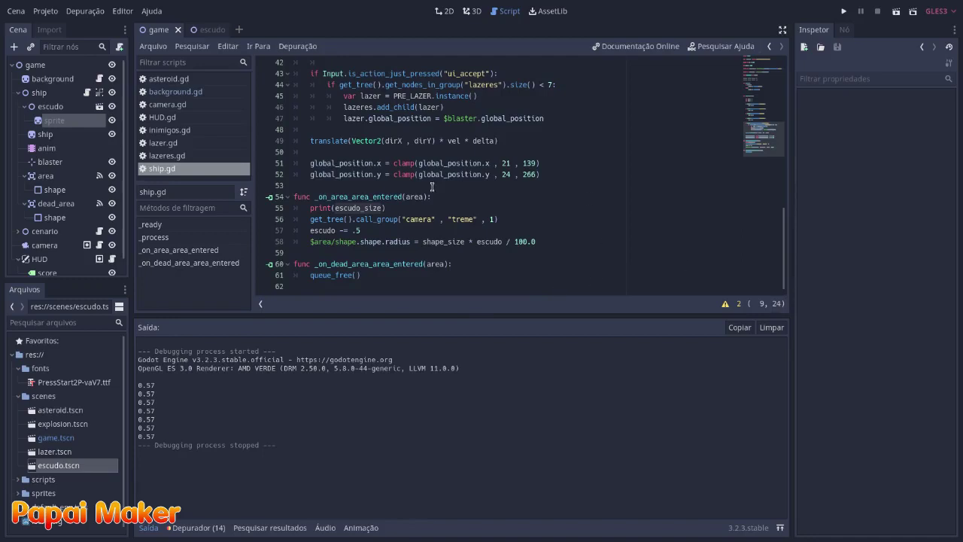
pyautogui.moveTo(302, 237); pyautogui.dragTo(550, 242)
pyautogui.click(550, 242)
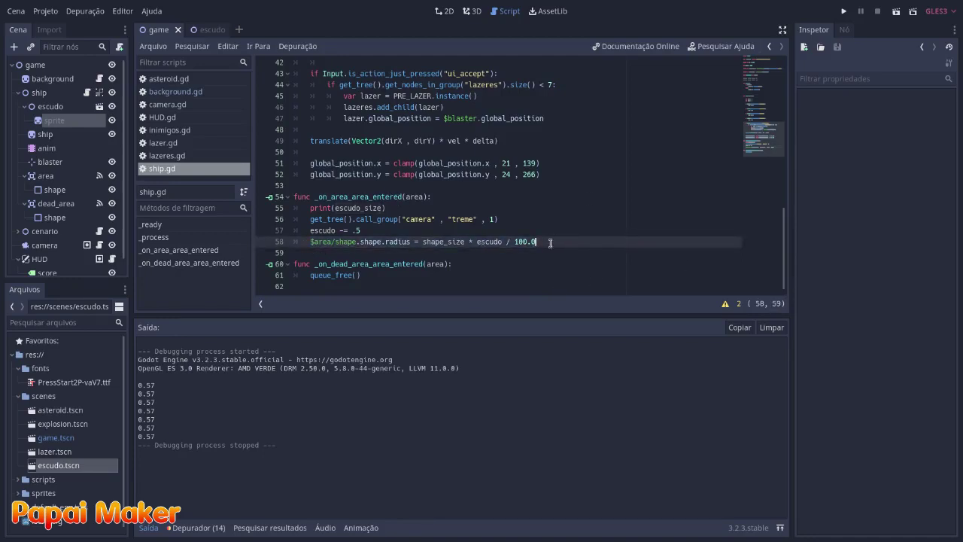
pyautogui.press('Return')
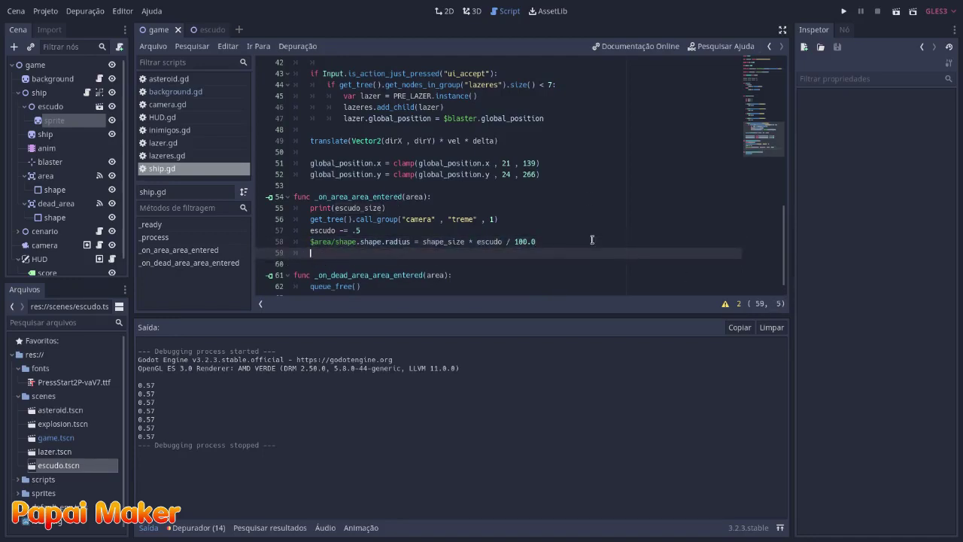
pyautogui.write('$escudo/sprite.')
pyautogui.write('material.')
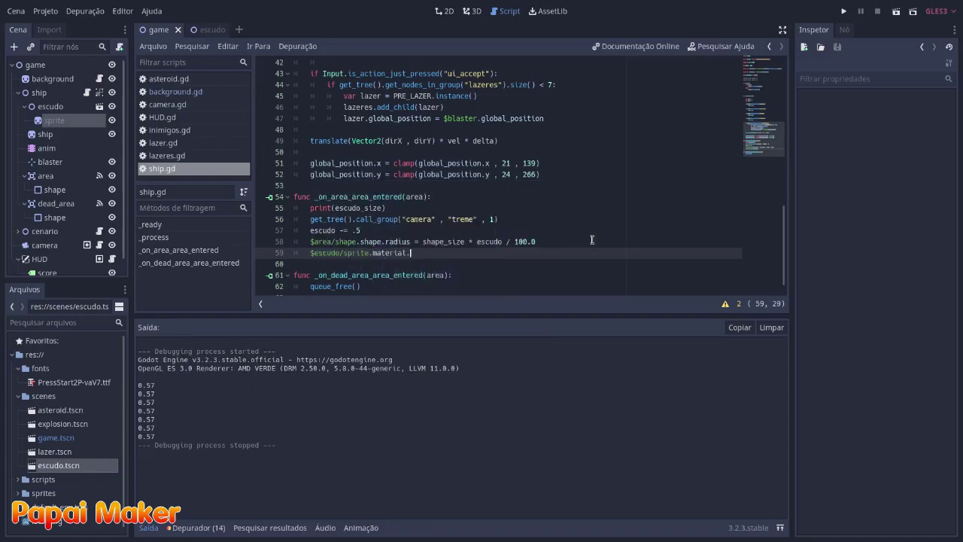
pyautogui.write('set_shade')
pyautogui.write('r_param')
pyautogui.write('("siz')
pyautogui.write('e" , escudo_size')
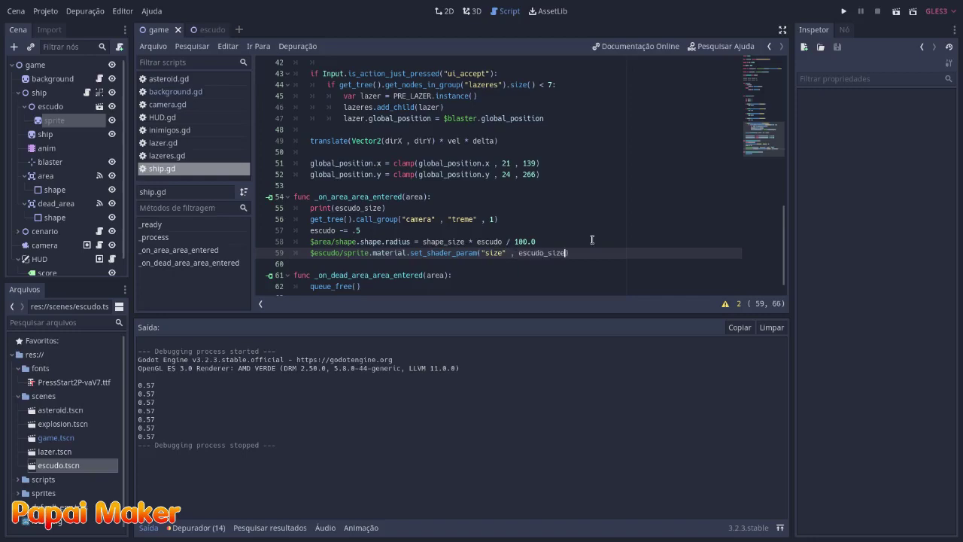
# Scale the new size argument by pasting * escudo / 100.0 from line 58.
pyautogui.moveTo(466, 241); pyautogui.dragTo(537, 242)
pyautogui.hotkey('ctrl', 'c')
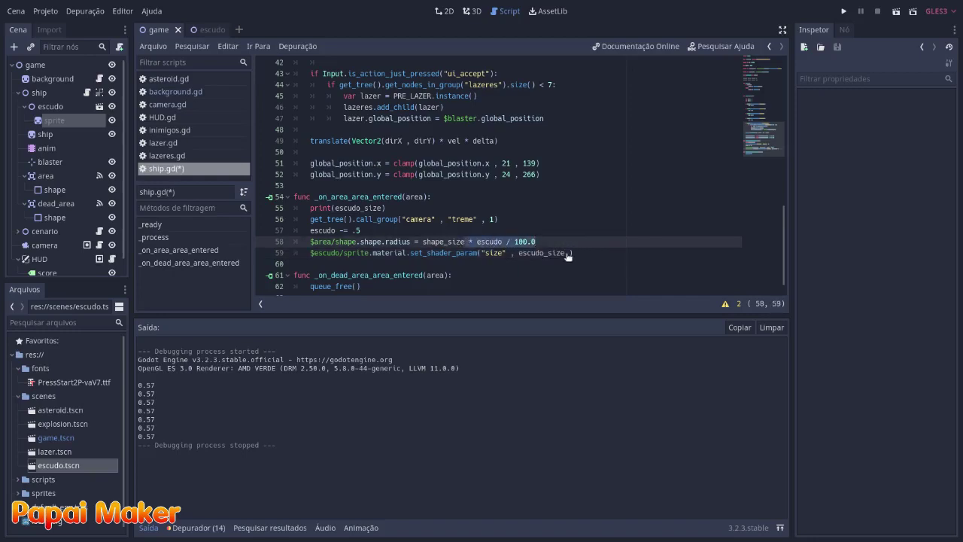
pyautogui.click(569, 254)
pyautogui.hotkey('ctrl', 'v')
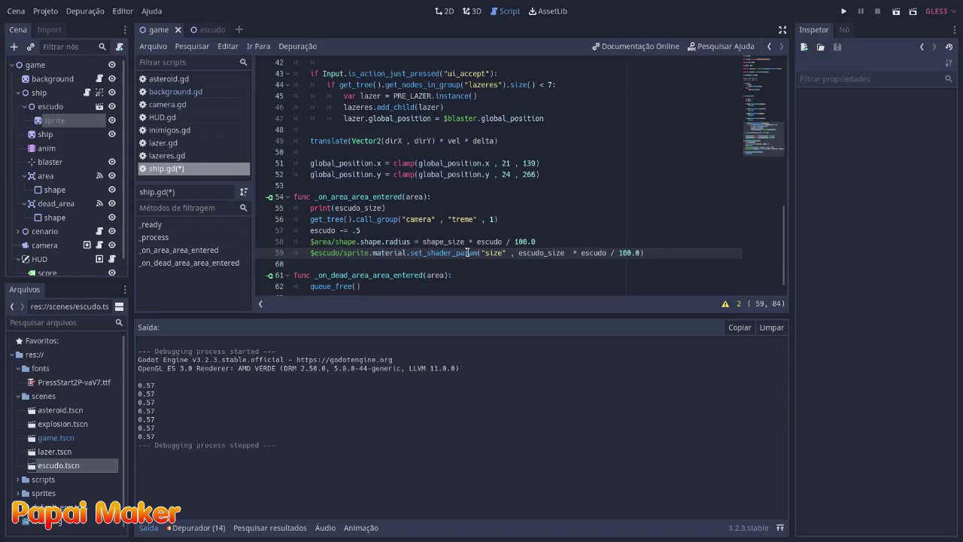
pyautogui.moveTo(517, 253); pyautogui.dragTo(636, 253)
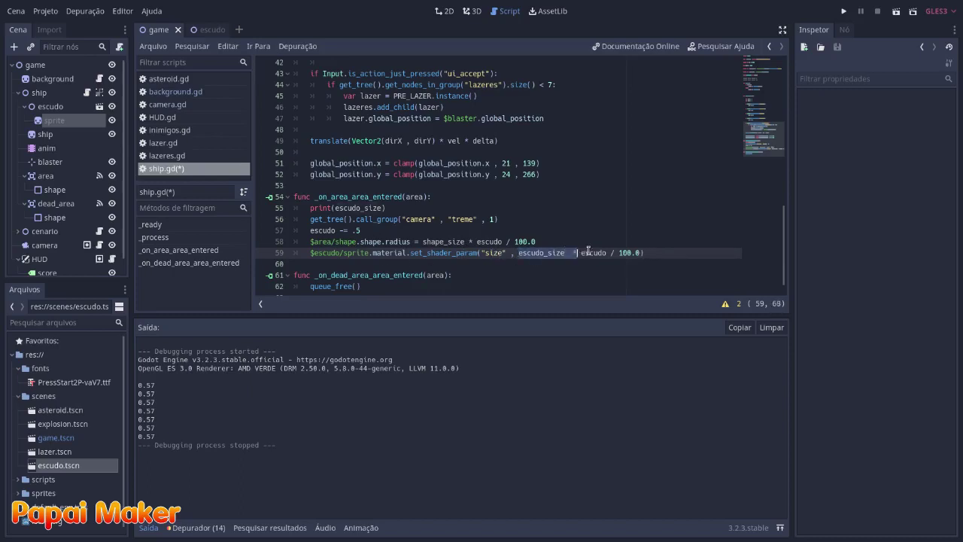
pyautogui.click(648, 253)
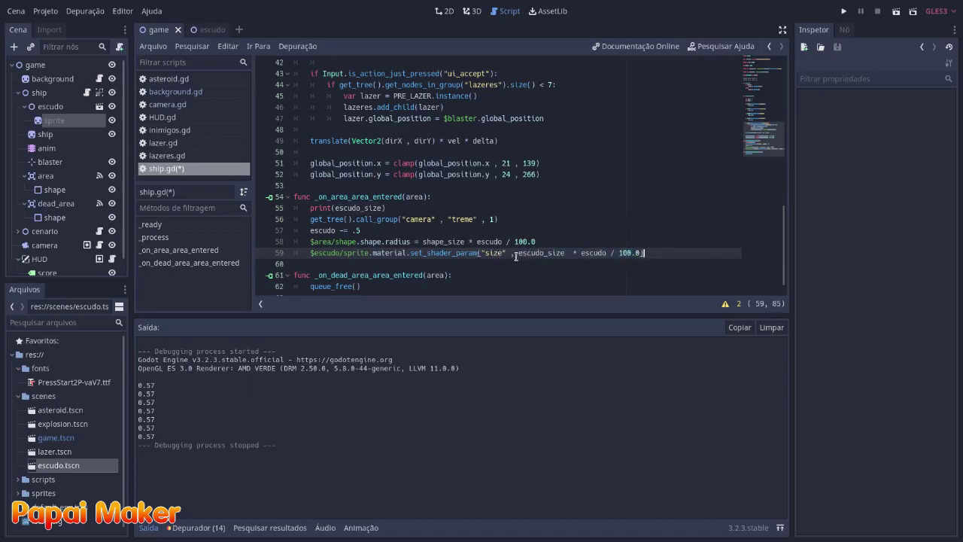
pyautogui.moveTo(516, 253); pyautogui.dragTo(568, 253)
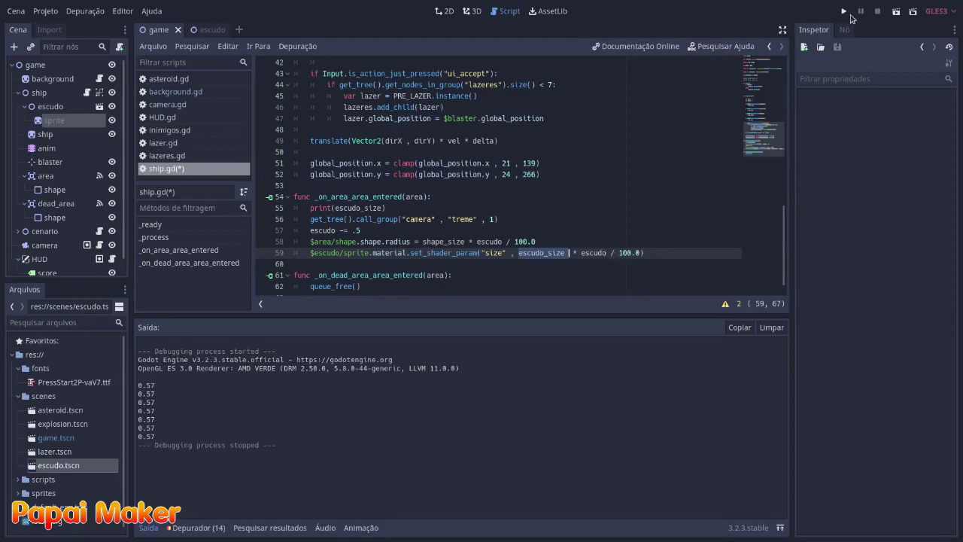
# Run the game, fly around shooting asteroids to watch the shield shrink, then stop it.
pyautogui.click(846, 12)
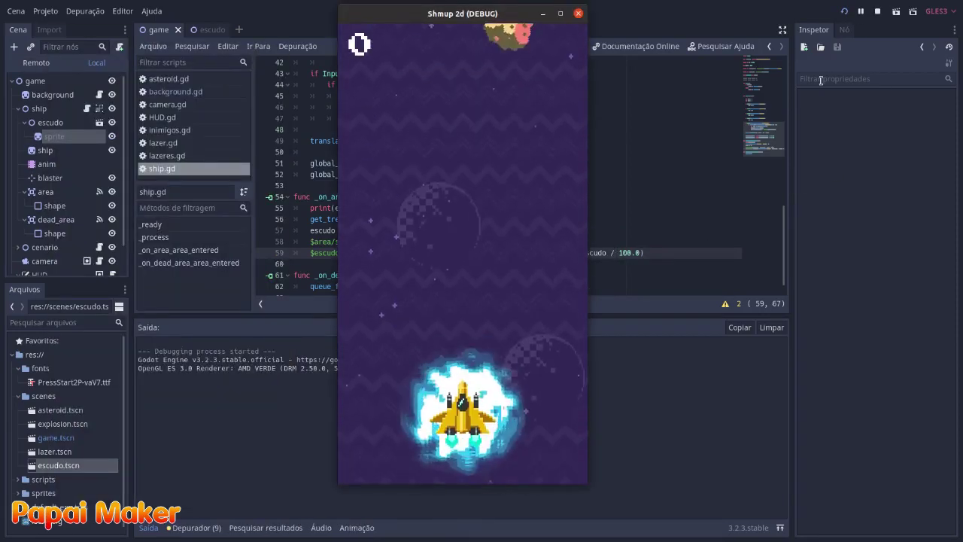
pyautogui.press('Up')
pyautogui.press('Left')
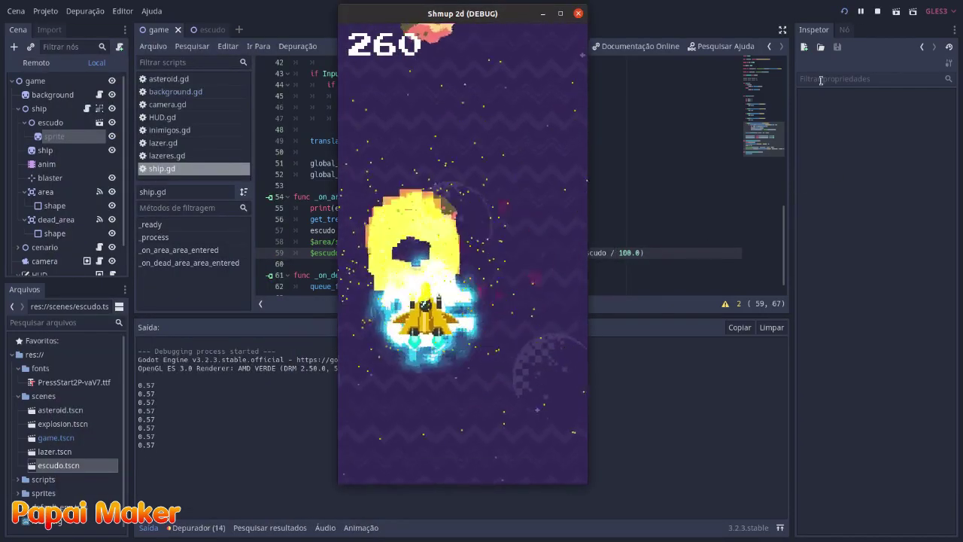
pyautogui.press('Up')
pyautogui.press('Left')
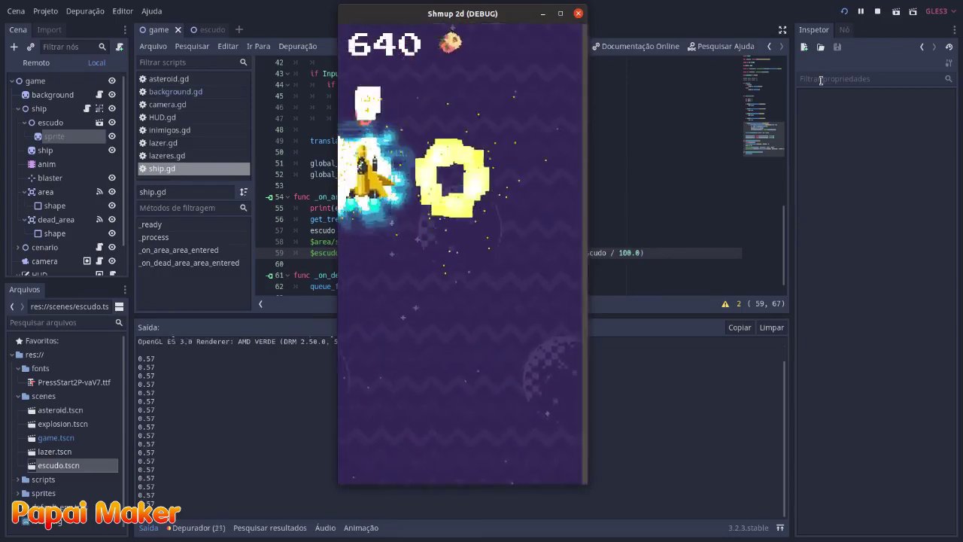
pyautogui.press('Right')
pyautogui.press('Down')
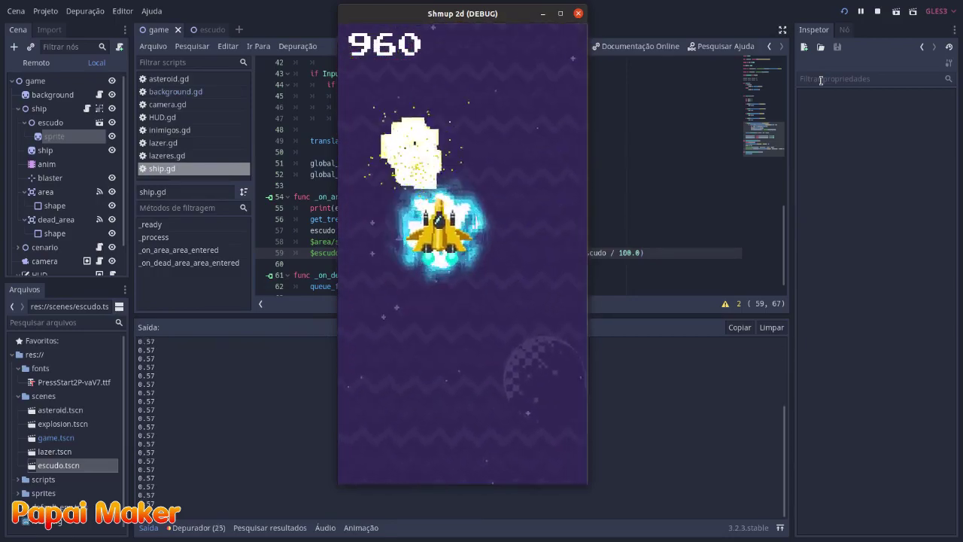
pyautogui.press('Right')
pyautogui.press('Up')
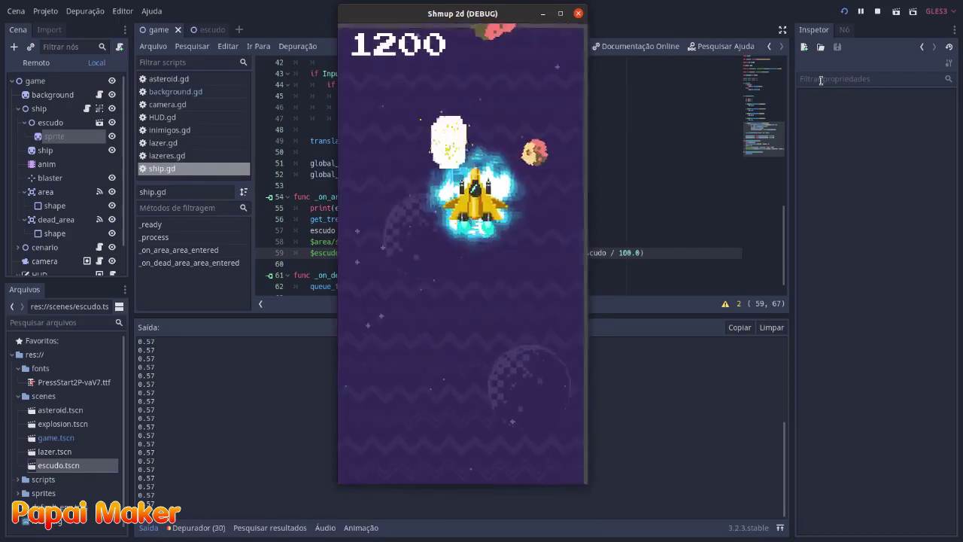
pyautogui.press('Up')
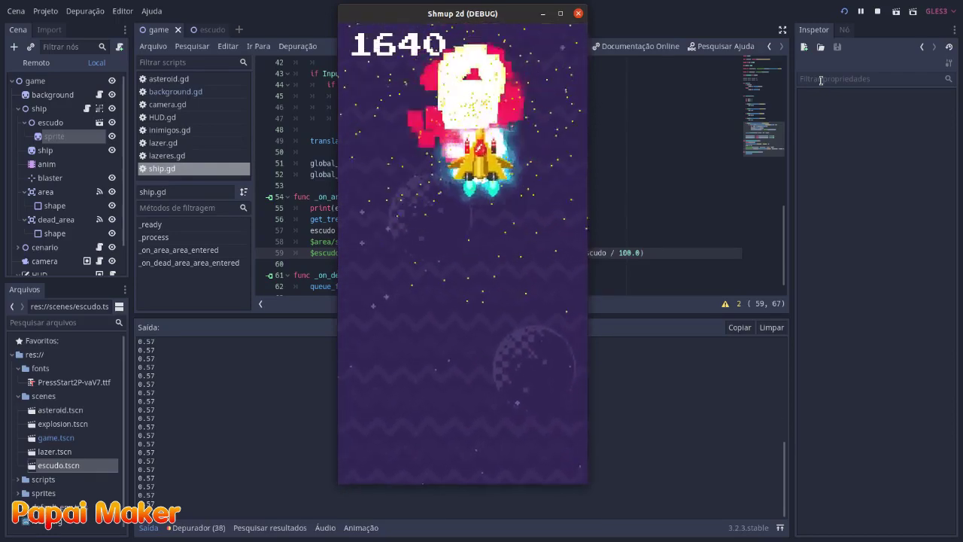
pyautogui.press('Down')
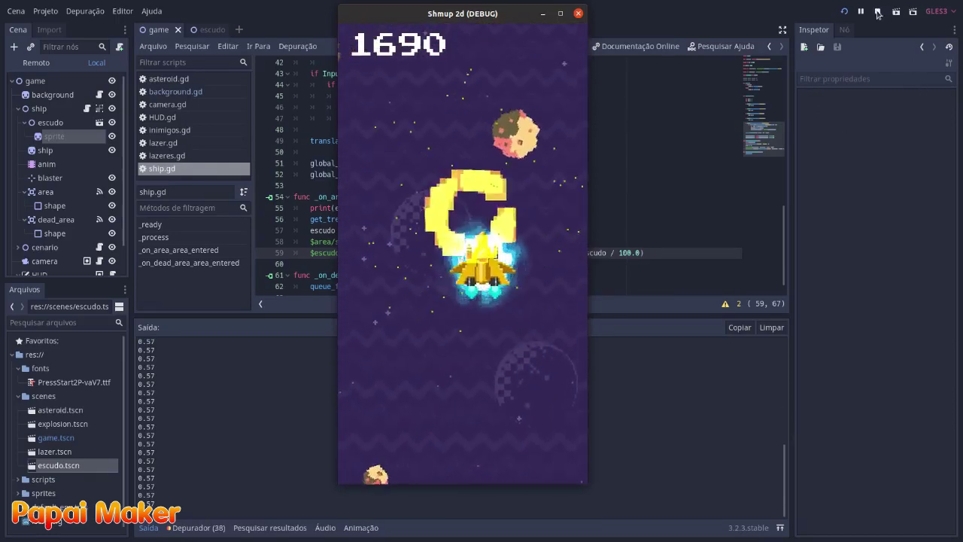
pyautogui.click(877, 12)
pyautogui.click(78, 12)
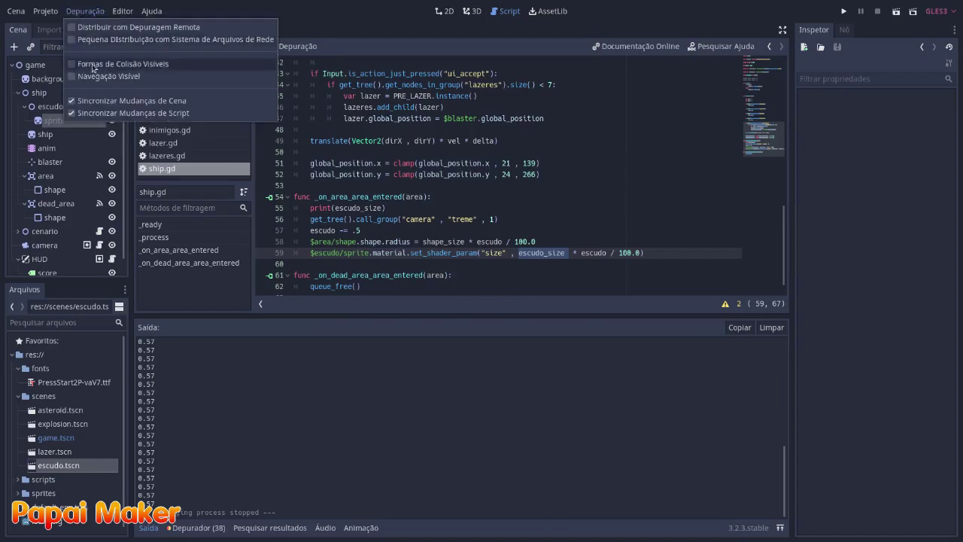
pyautogui.click(844, 11)
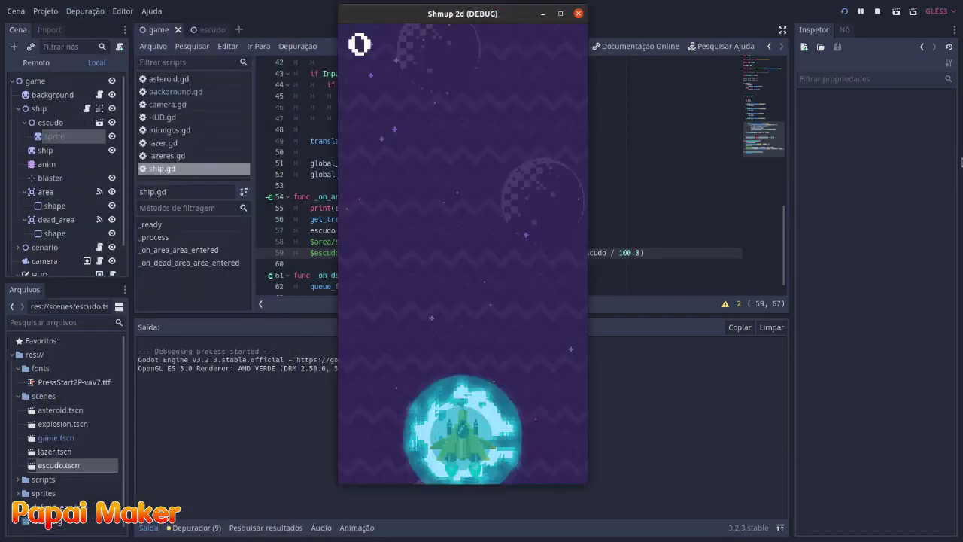
pyautogui.press('Up')
pyautogui.press('Up')
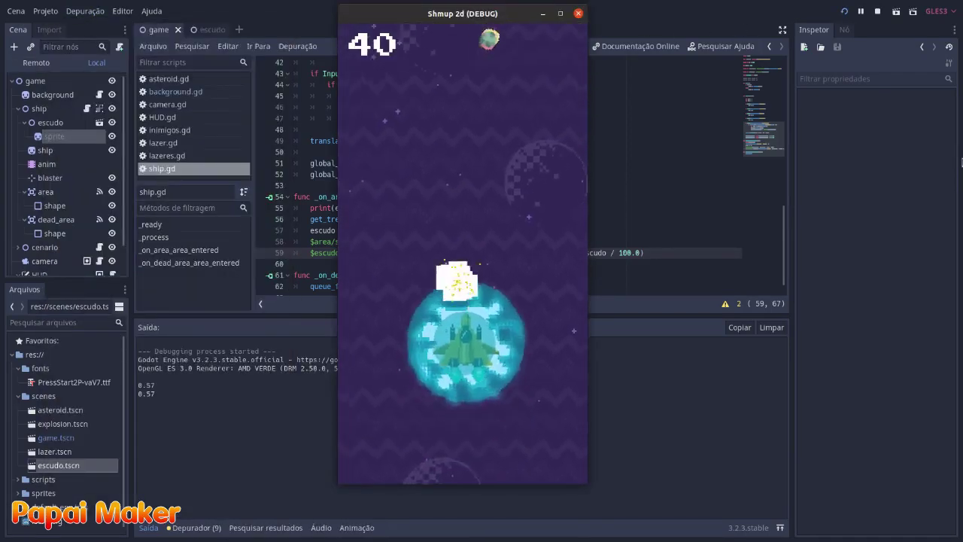
pyautogui.press('Right')
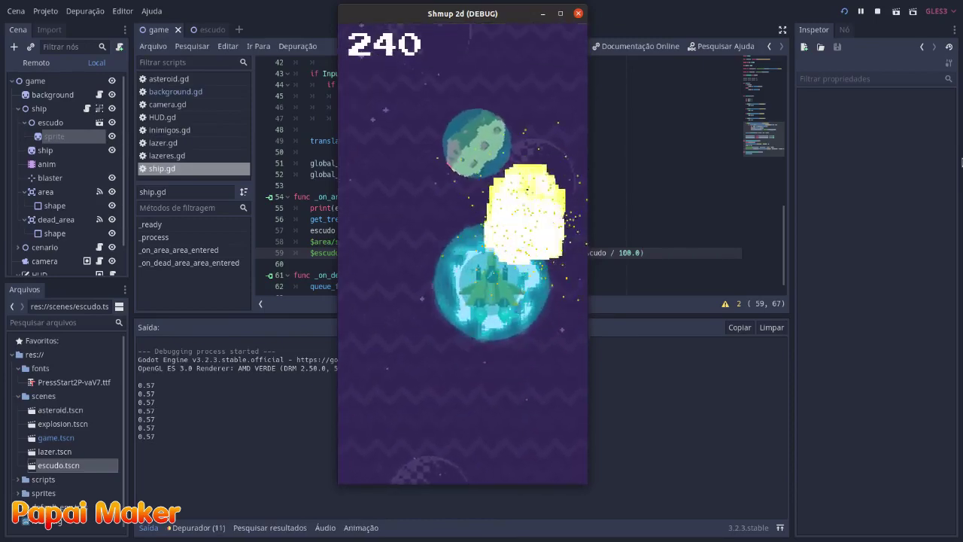
pyautogui.press('Left')
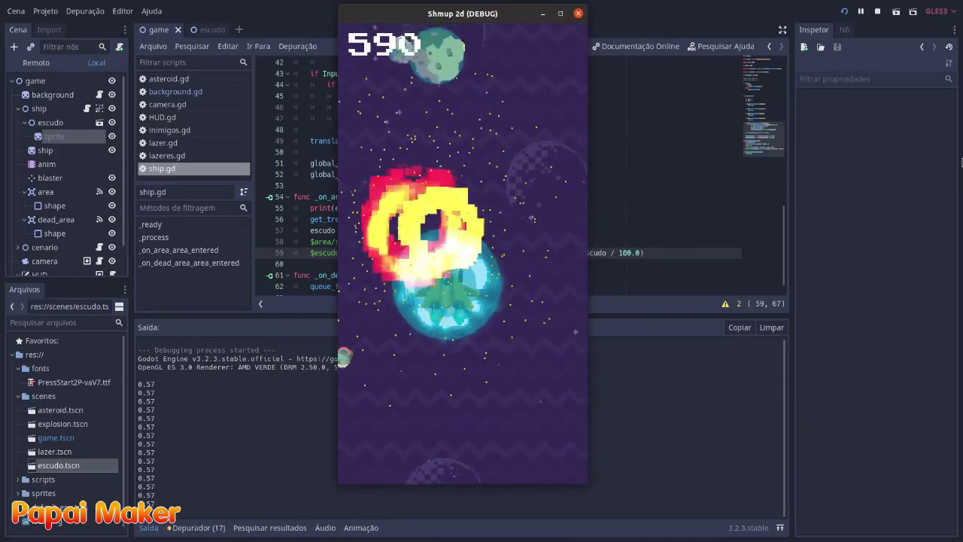
pyautogui.press('Up')
pyautogui.press('Down')
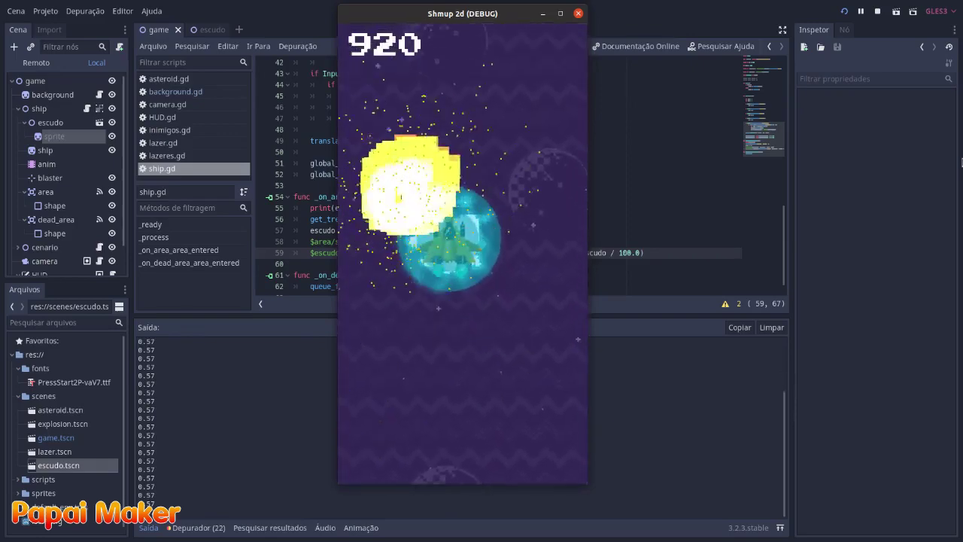
pyautogui.press('Up')
pyautogui.press('Right')
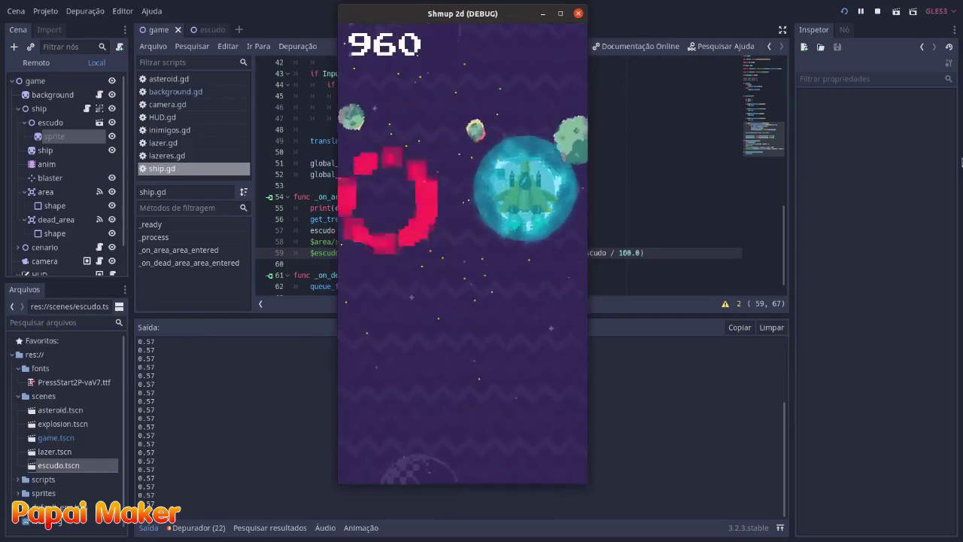
pyautogui.press('Left')
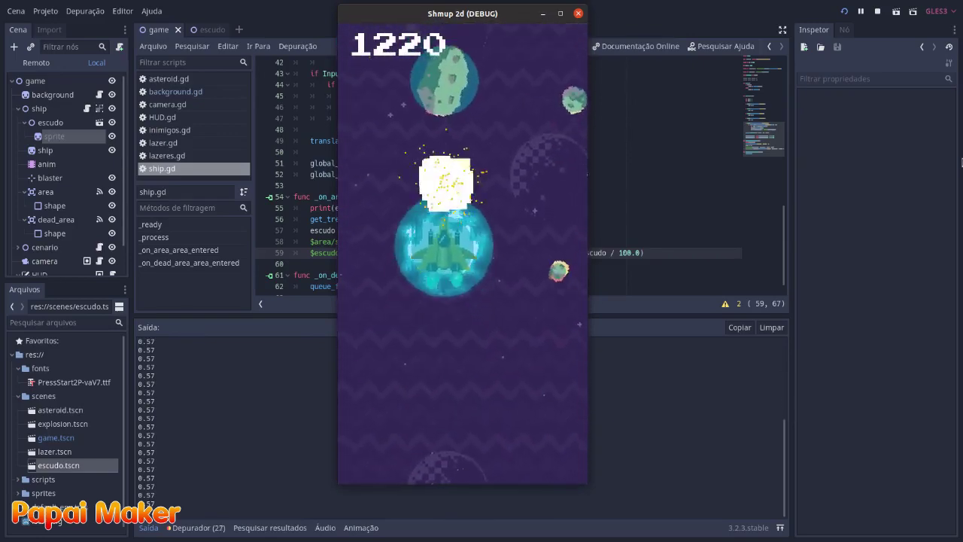
pyautogui.press('Right')
pyautogui.press('Right')
pyautogui.press('Down')
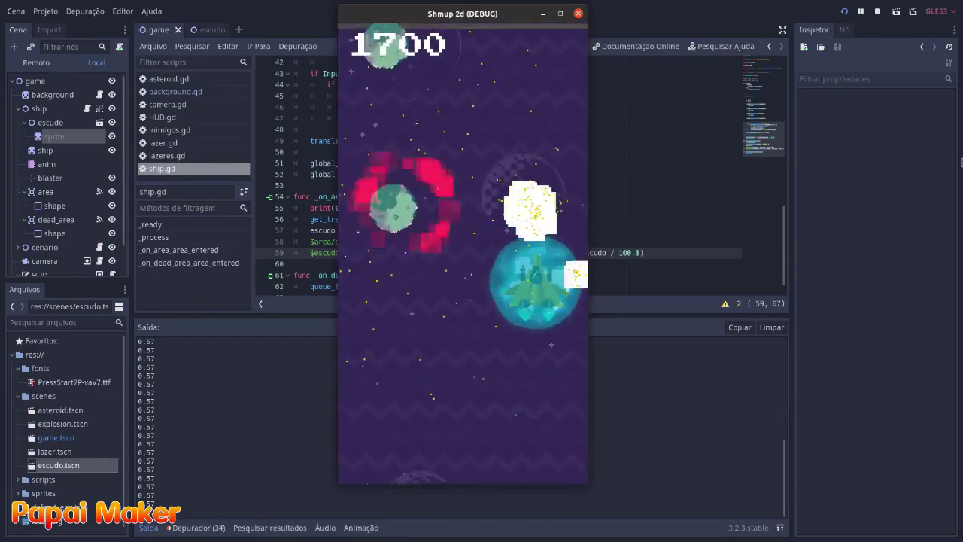
pyautogui.press('Left')
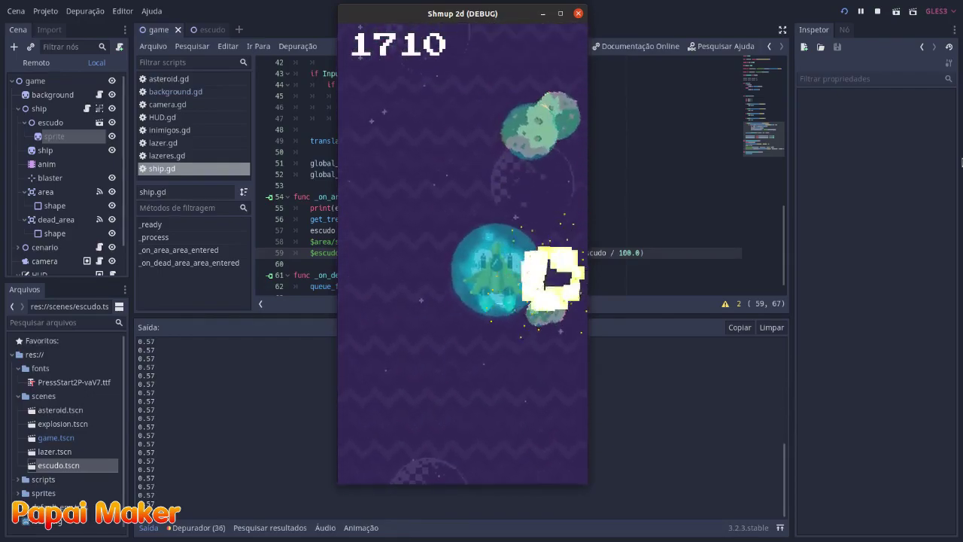
pyautogui.press('Left')
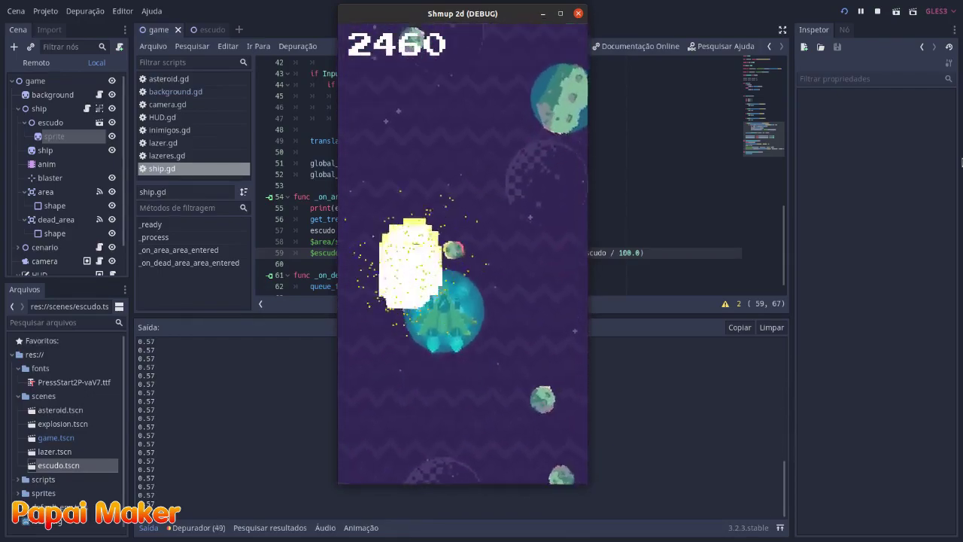
pyautogui.press('Left')
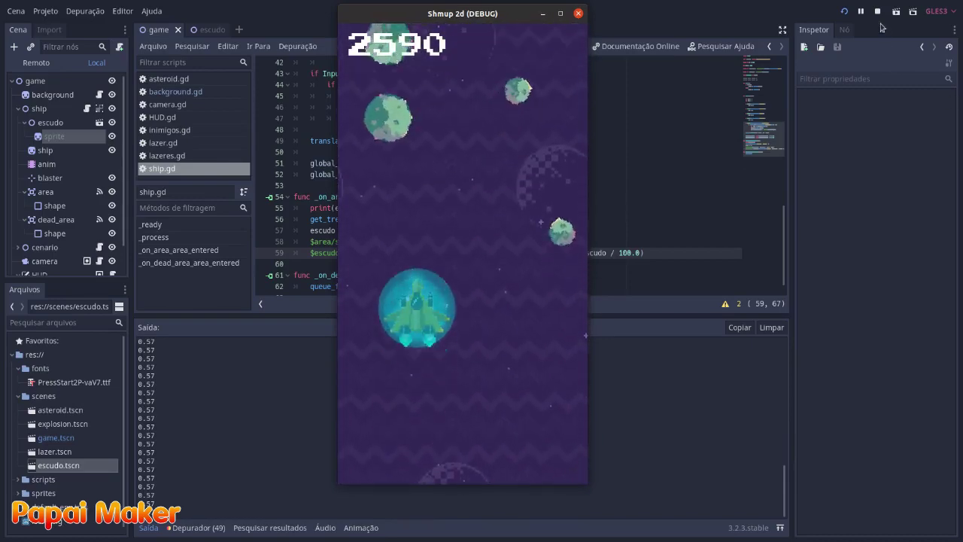
pyautogui.press('F8')
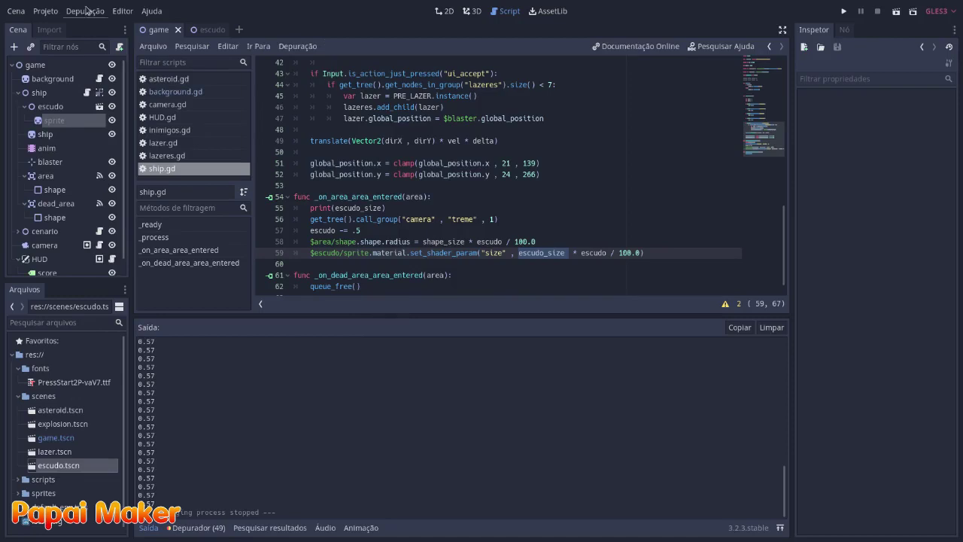
pyautogui.click(87, 10)
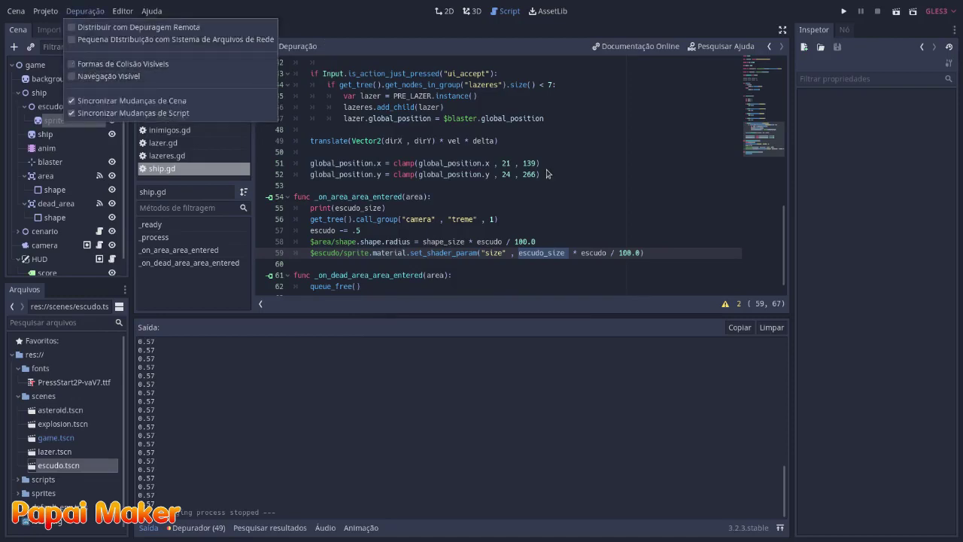
pyautogui.click(550, 253)
pyautogui.moveTo(469, 242); pyautogui.dragTo(534, 242)
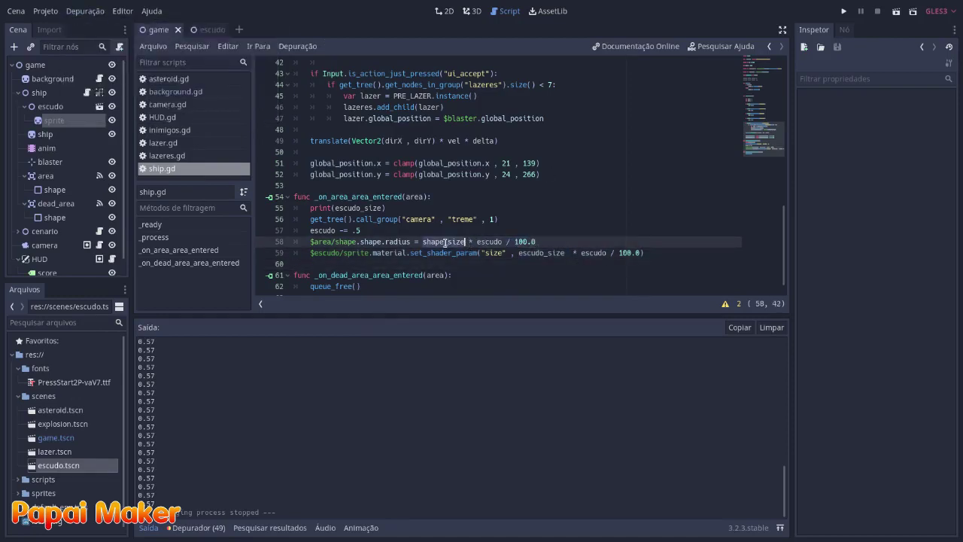
pyautogui.scroll(5, 445, 242)
pyautogui.scroll(8, 391, 158)
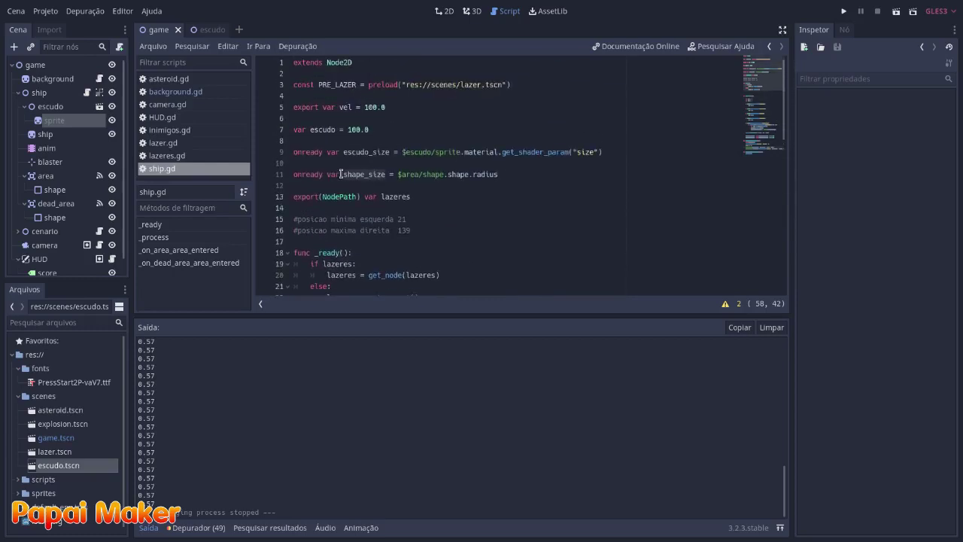
pyautogui.click(341, 174)
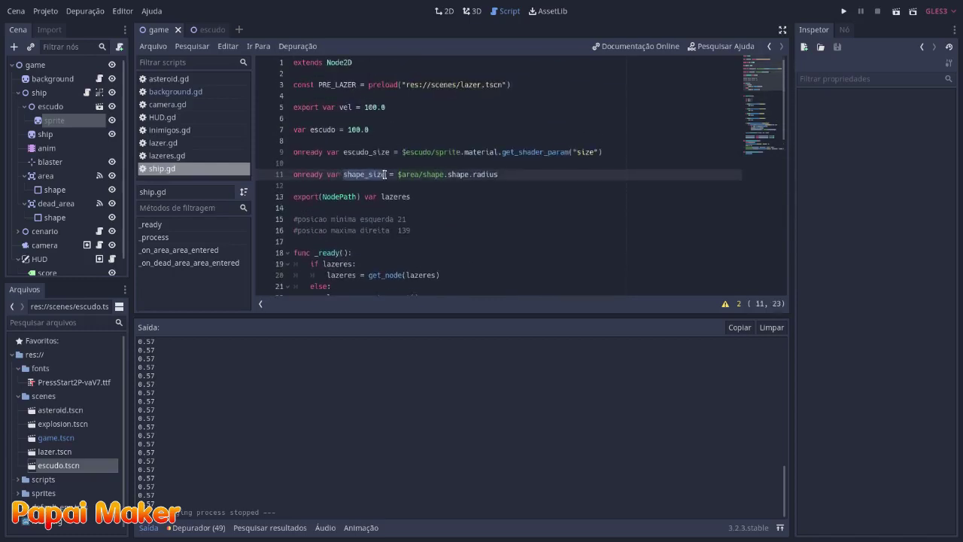
pyautogui.moveTo(345, 152); pyautogui.dragTo(369, 153)
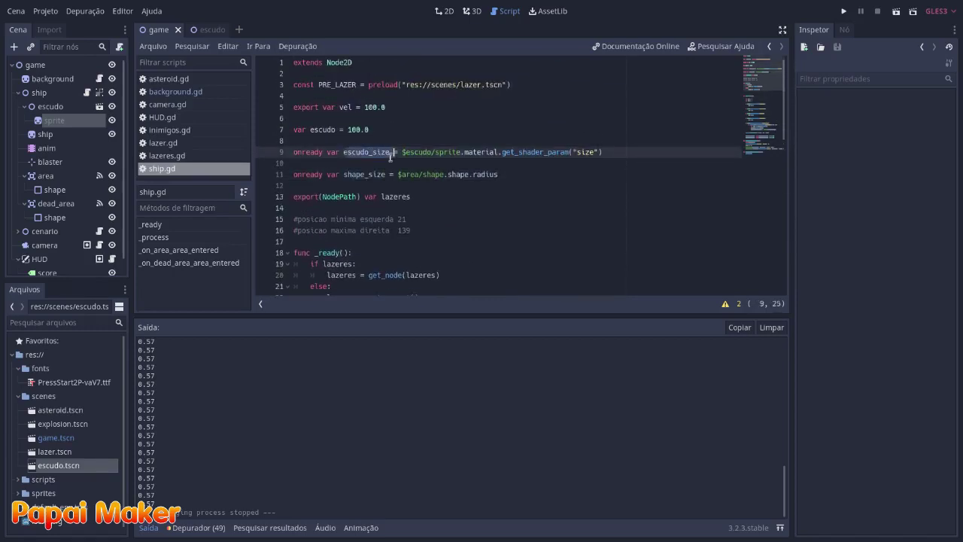
pyautogui.doubleClick(364, 174)
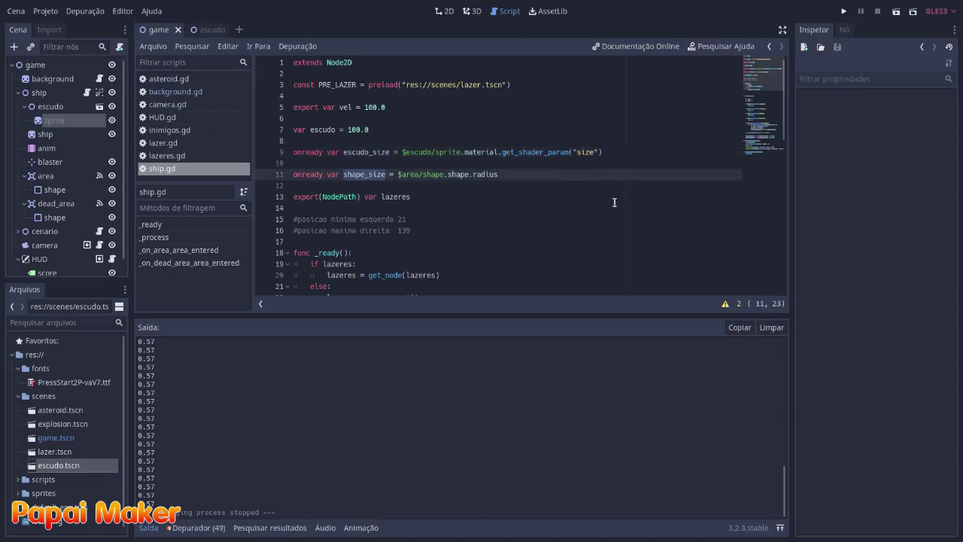
pyautogui.scroll(-8, 614, 202)
pyautogui.scroll(-6, 614, 201)
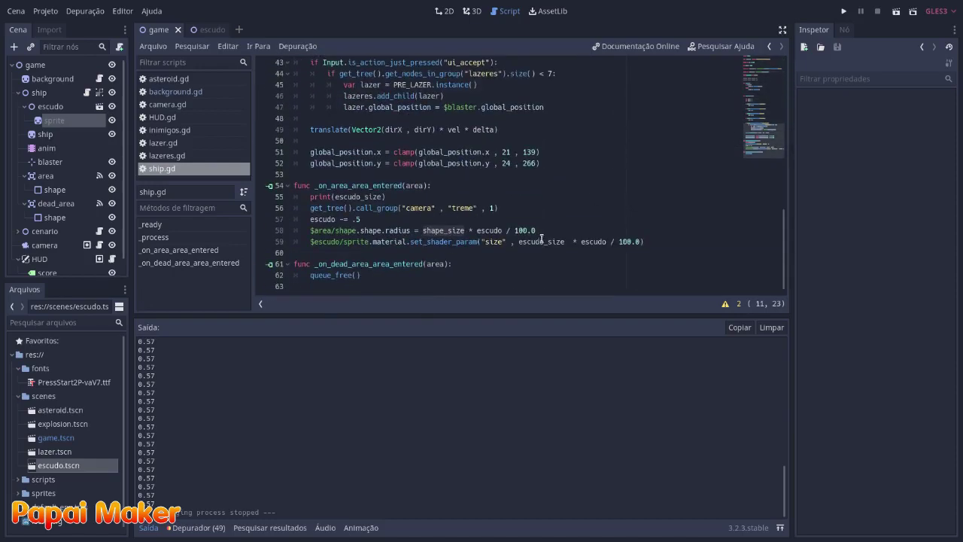
pyautogui.scroll(4, 510, 228)
pyautogui.scroll(10, 502, 221)
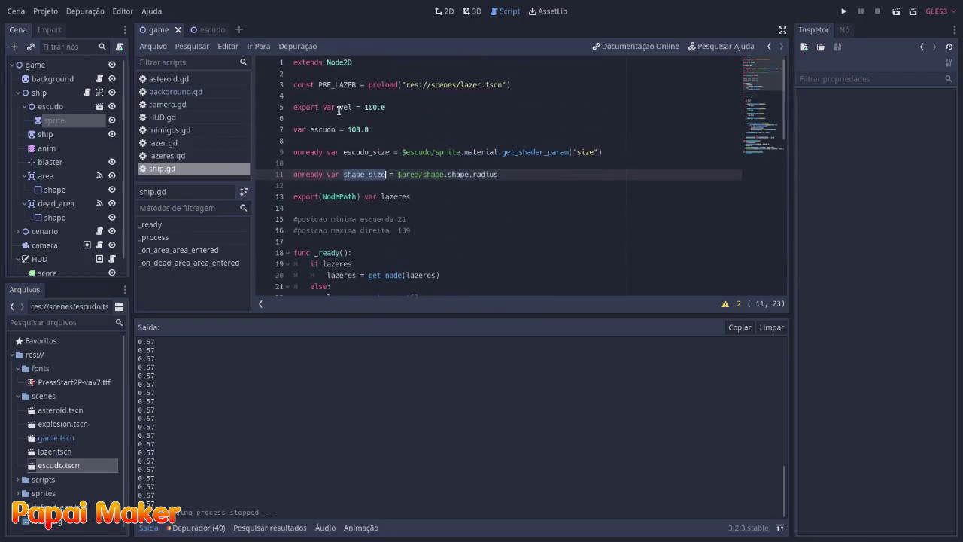
pyautogui.click(451, 185)
pyautogui.scroll(-12, 493, 209)
pyautogui.scroll(-1, 493, 209)
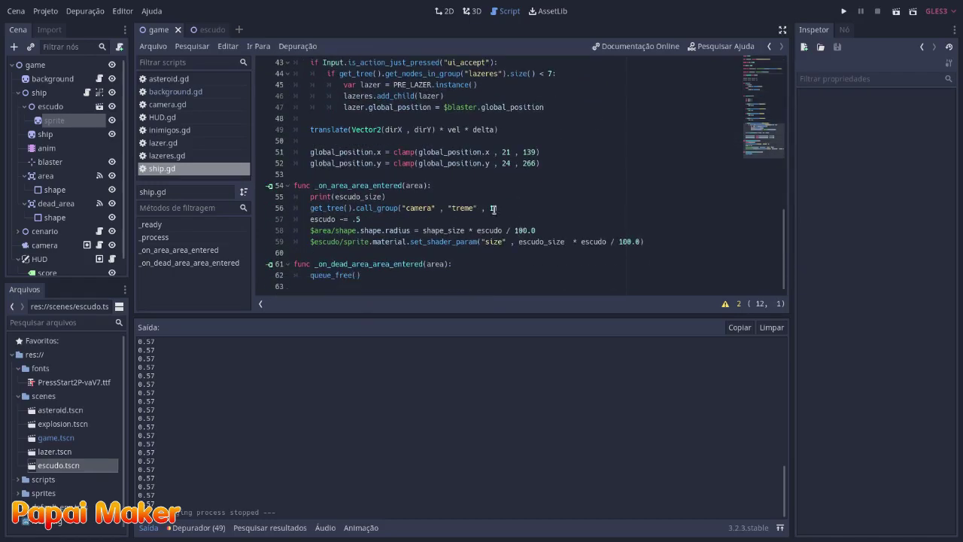
pyautogui.click(488, 230)
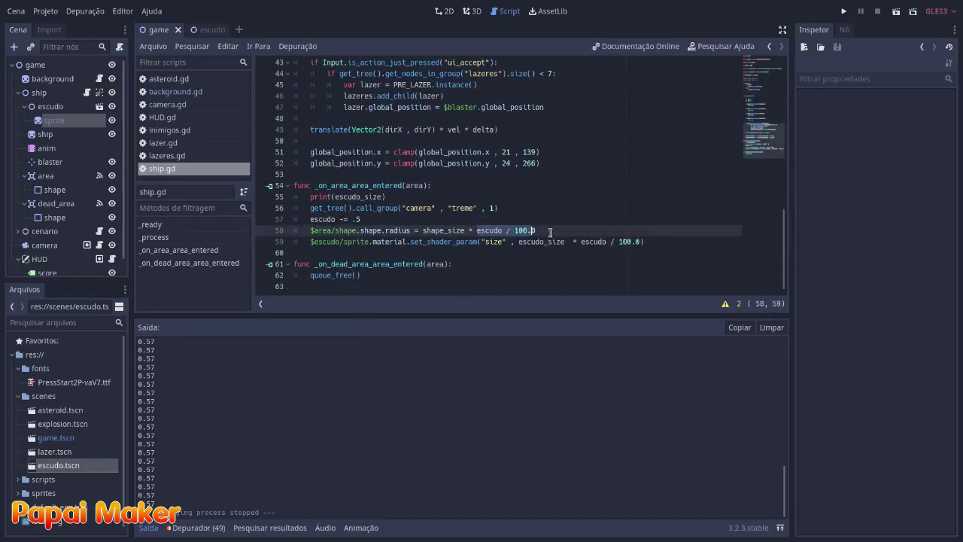
pyautogui.moveTo(573, 220); pyautogui.dragTo(546, 227)
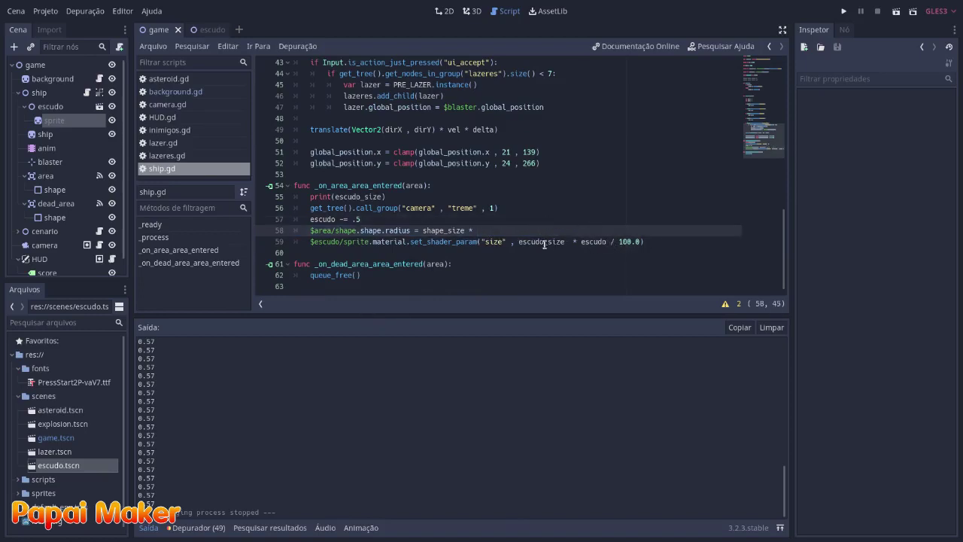
# Add 'var proporcao = escudo / 100.0' after 'escudo -= .5' and multiply both radius and shader size by proporcao.
pyautogui.click(378, 218)
pyautogui.press('Return')
pyautogui.write('var proporcao = escudo / 100.0')
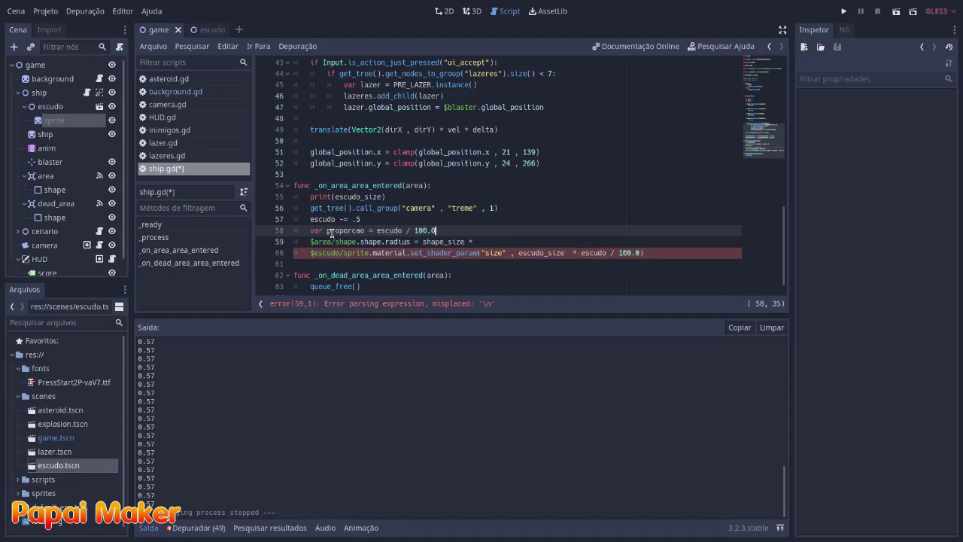
pyautogui.click(479, 240)
pyautogui.write('proporcao')
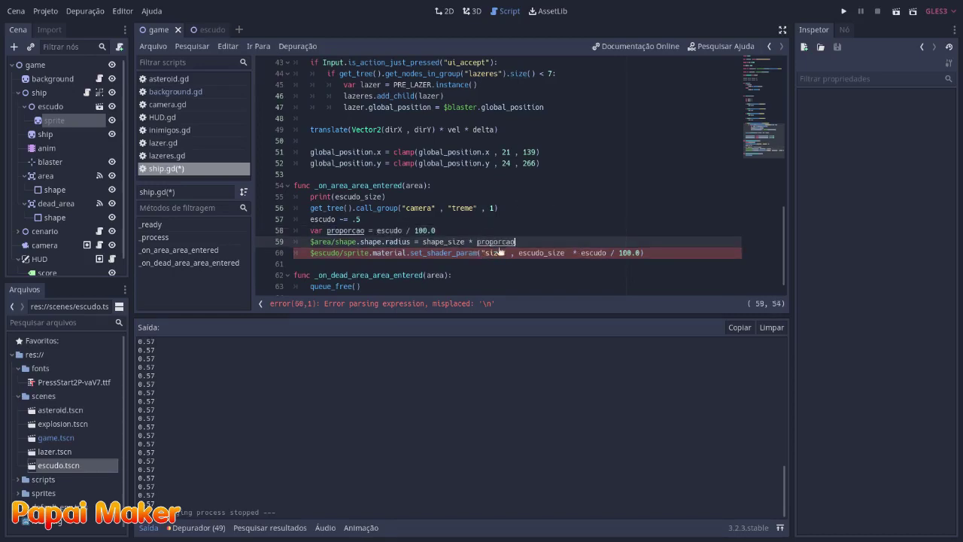
pyautogui.moveTo(582, 254); pyautogui.dragTo(636, 253)
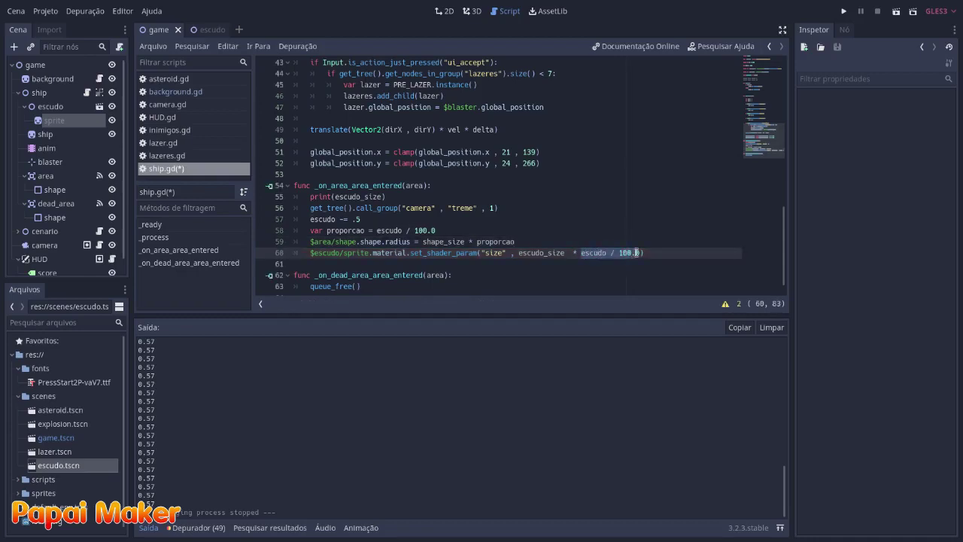
pyautogui.write('proporca')
pyautogui.click(311, 242)
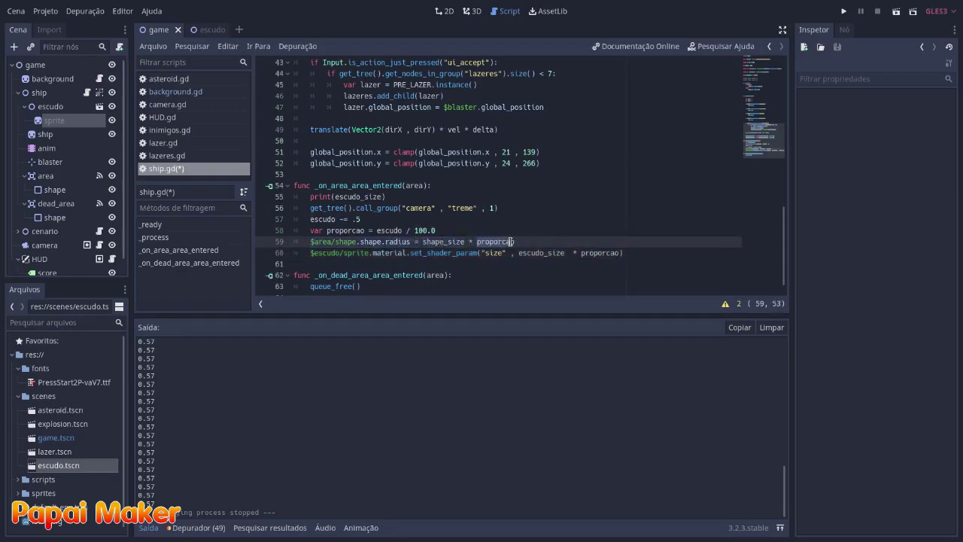
pyautogui.click(532, 253)
# Run and stop the game, then select the area collision shape to show its 38 radius in 2D.
pyautogui.click(843, 12)
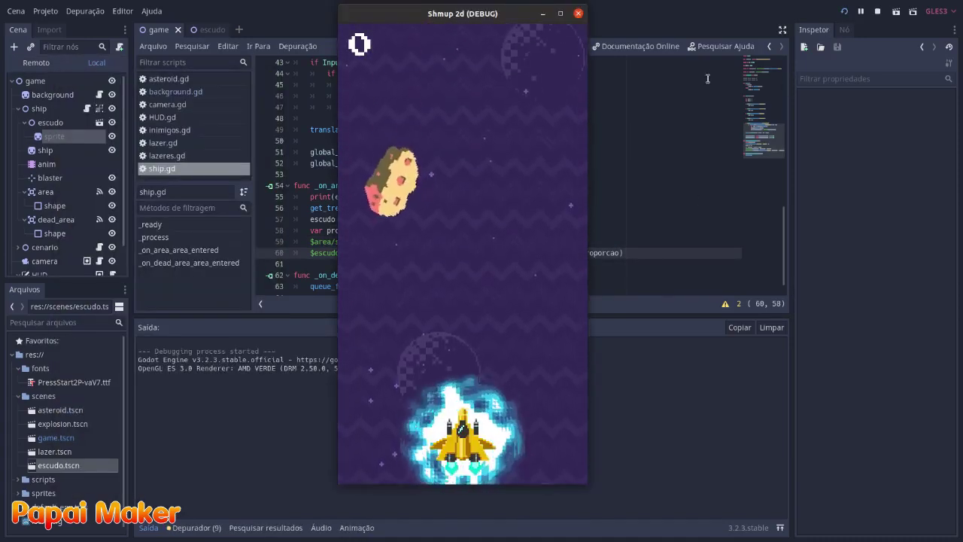
pyautogui.click(877, 13)
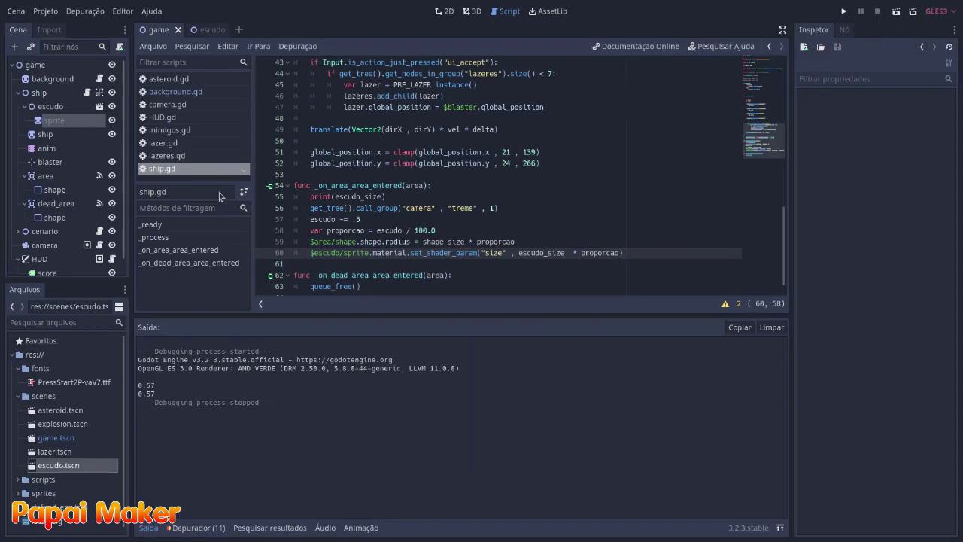
pyautogui.click(461, 231)
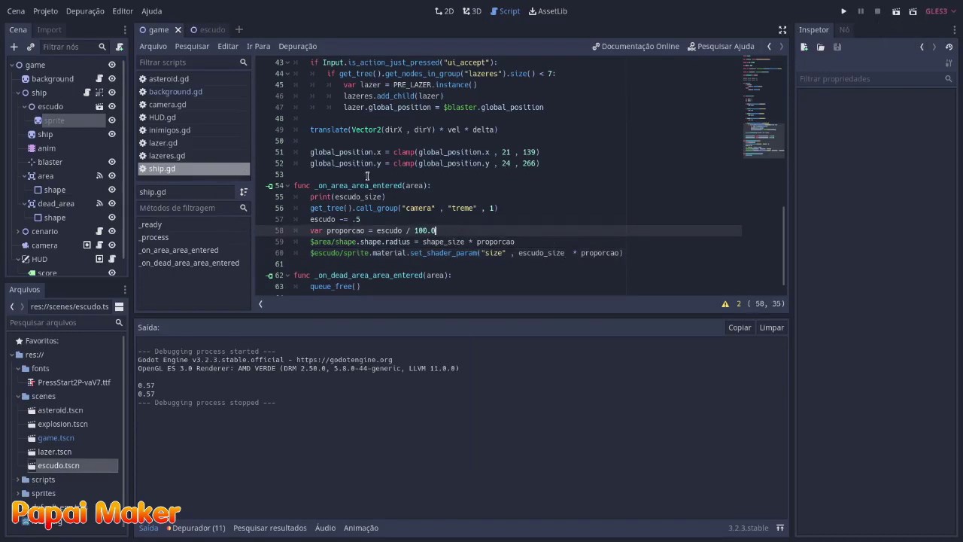
pyautogui.click(41, 191)
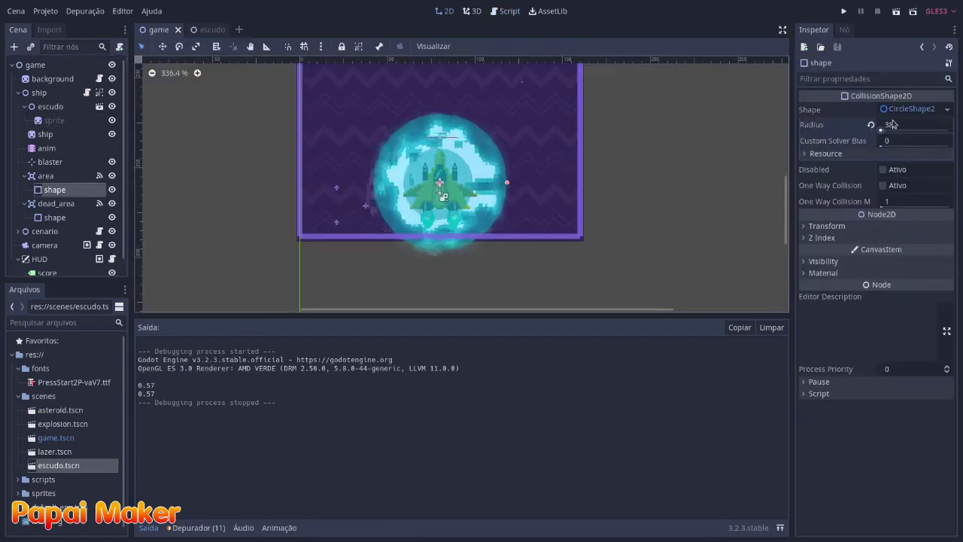
# Shrink the ship's hit-area collision circle from radius 38 to 30.
pyautogui.click(46, 120)
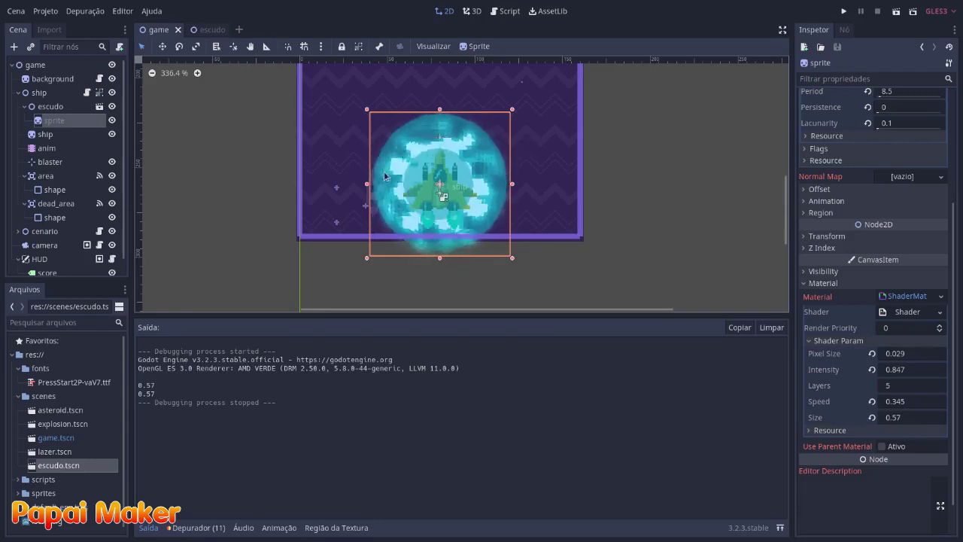
pyautogui.moveTo(366, 188); pyautogui.dragTo(359, 188)
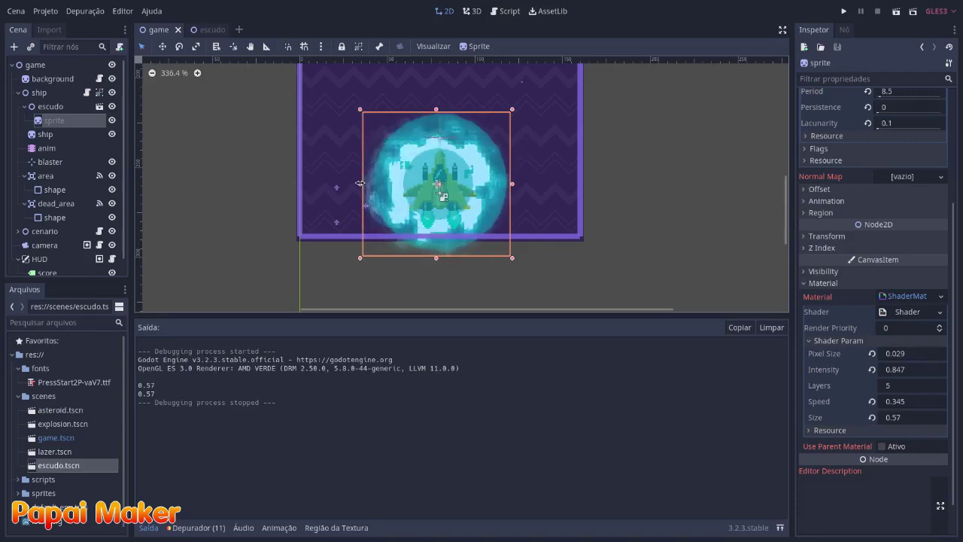
pyautogui.hotkey('ctrl', 'z')
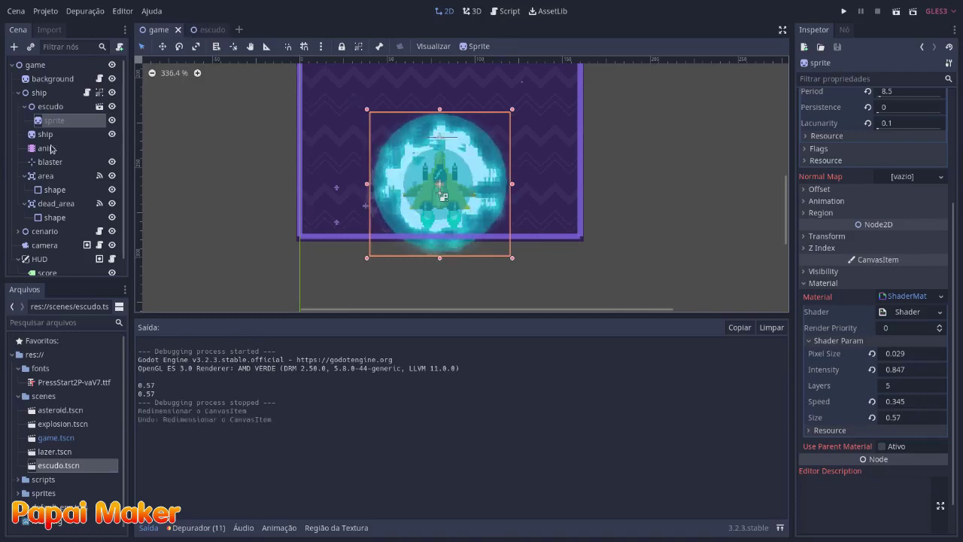
pyautogui.click(54, 189)
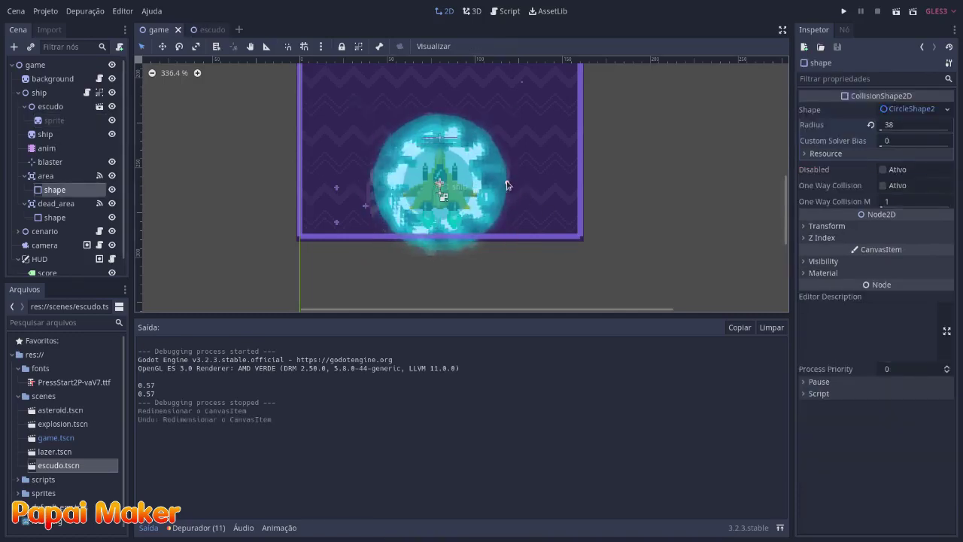
pyautogui.moveTo(512, 183); pyautogui.dragTo(509, 182)
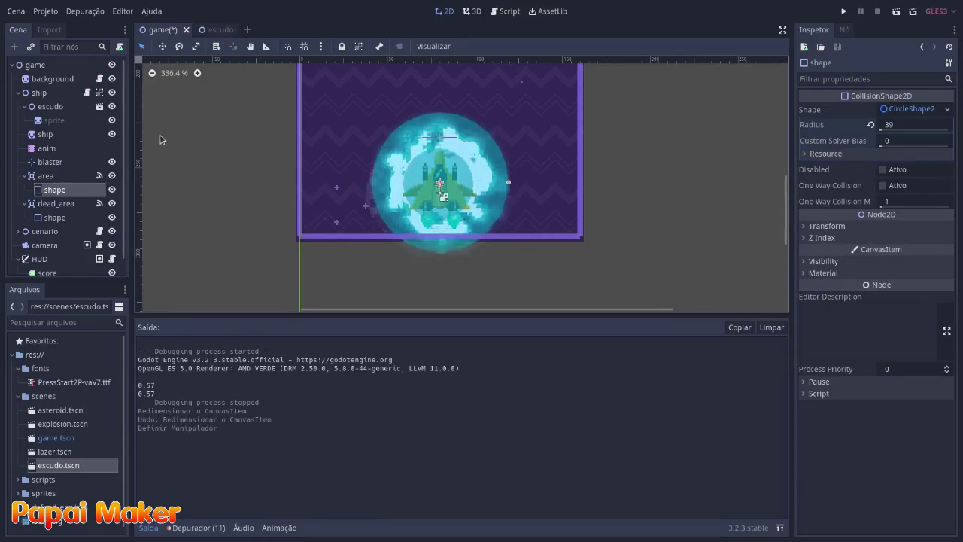
pyautogui.click(56, 218)
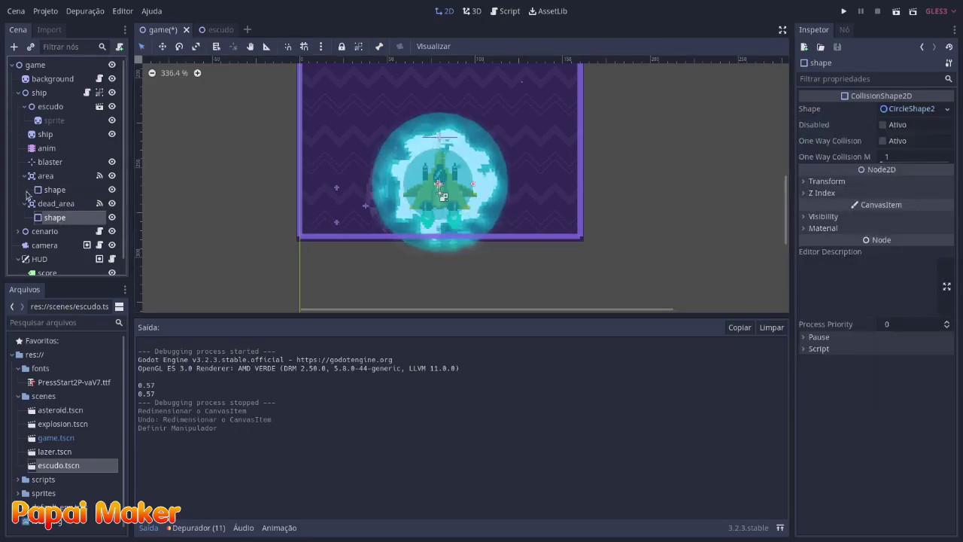
pyautogui.click(54, 189)
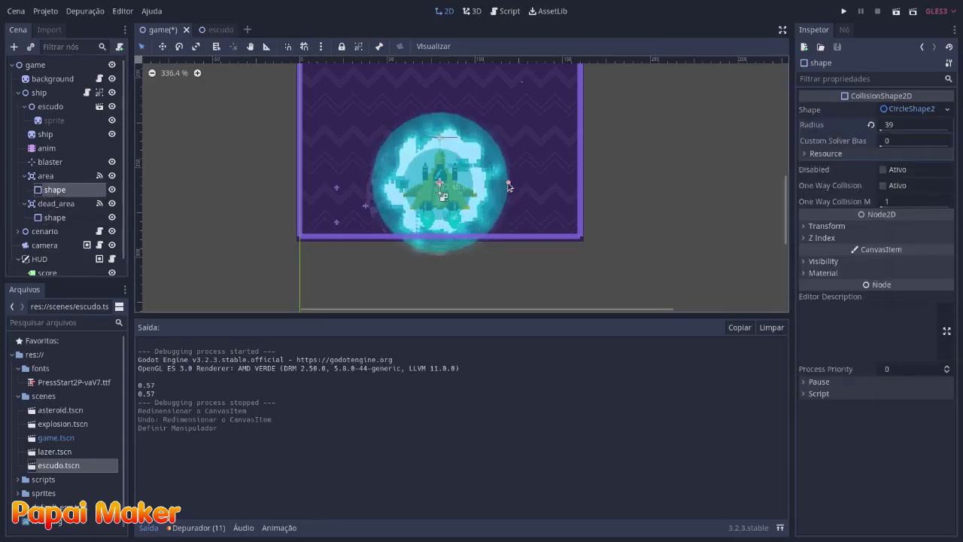
pyautogui.moveTo(509, 182); pyautogui.dragTo(492, 185)
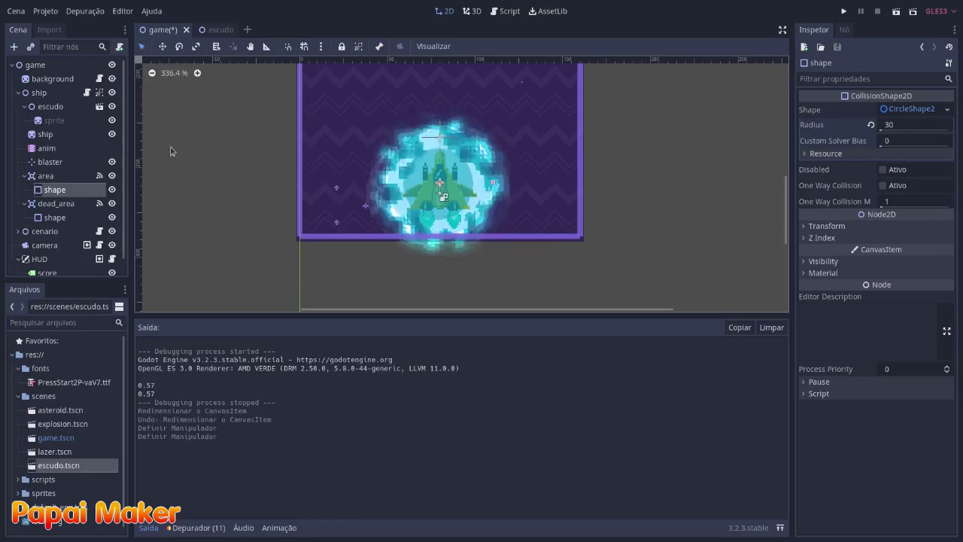
# Lower the shield sprite's Shader Param Size to 0.456 and compare it with the hit circle.
pyautogui.click(70, 123)
pyautogui.moveTo(911, 417)
pyautogui.mouseDown()
pyautogui.moveTo(925, 416)
pyautogui.moveTo(902, 417)
pyautogui.mouseUp()
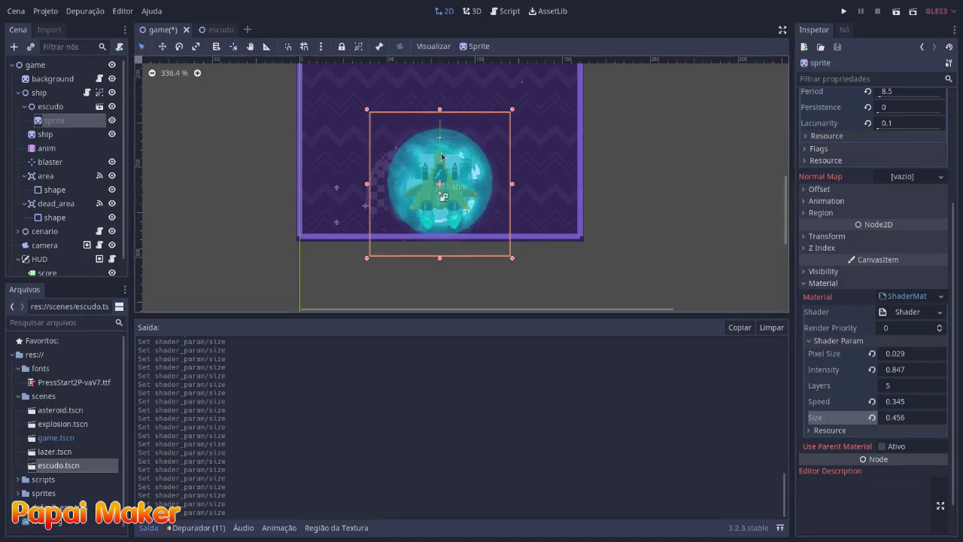
pyautogui.scroll(5, 878, 286)
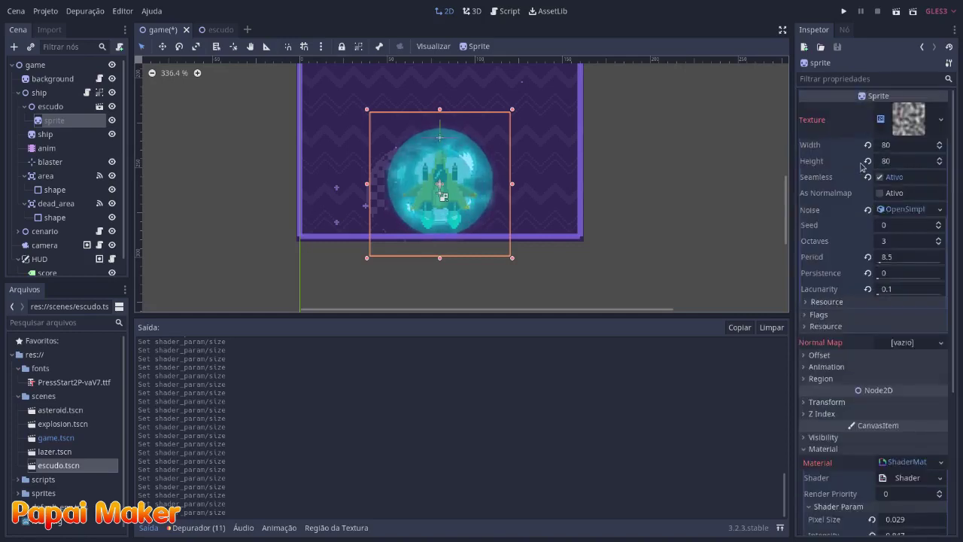
pyautogui.scroll(-3, 843, 361)
pyautogui.scroll(-3, 831, 414)
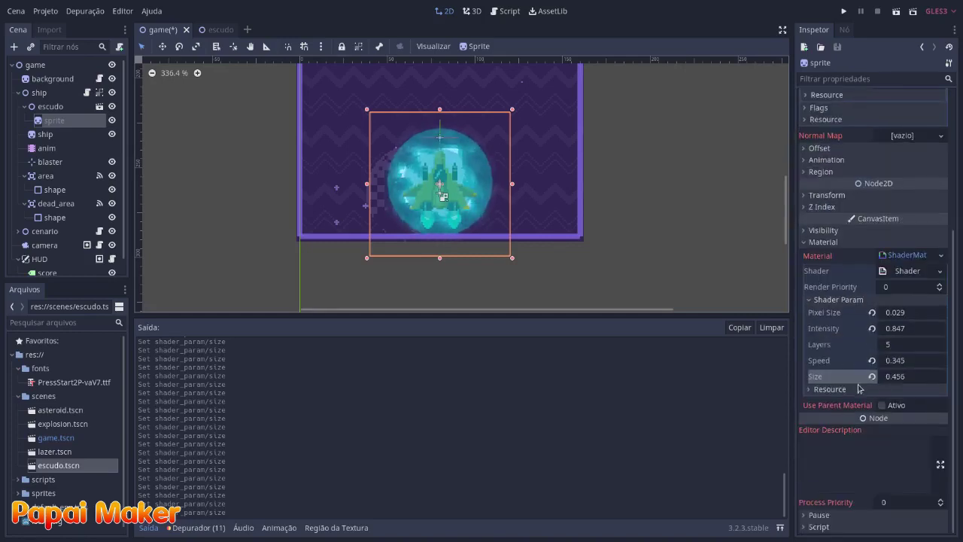
pyautogui.click(55, 190)
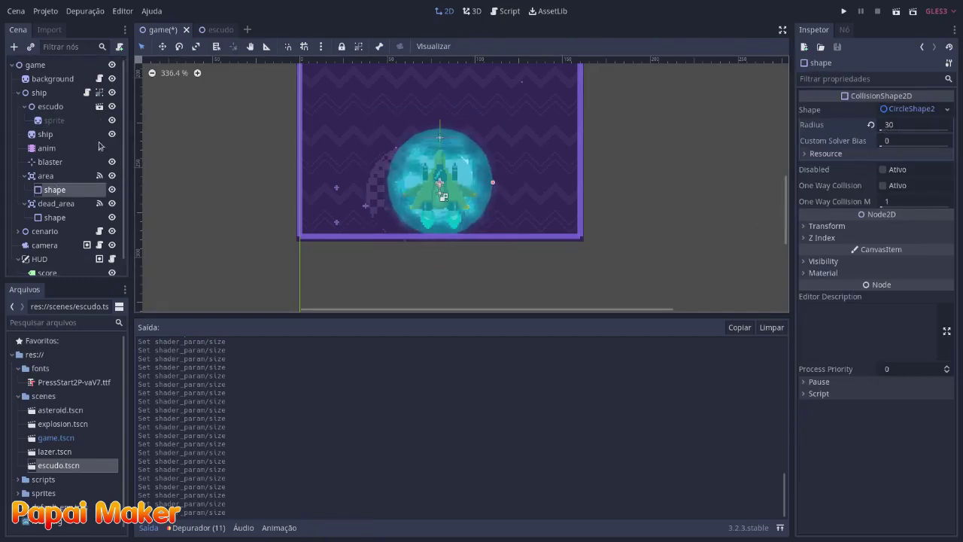
# Change ship.gd line 57 to 'escudo -= .35' and run the game.
pyautogui.click(87, 93)
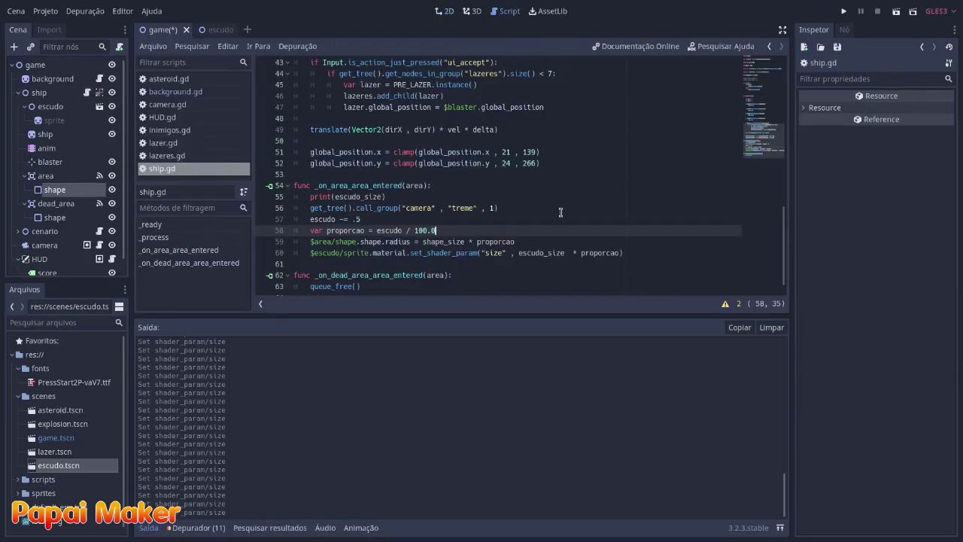
pyautogui.click(358, 208)
pyautogui.write('3')
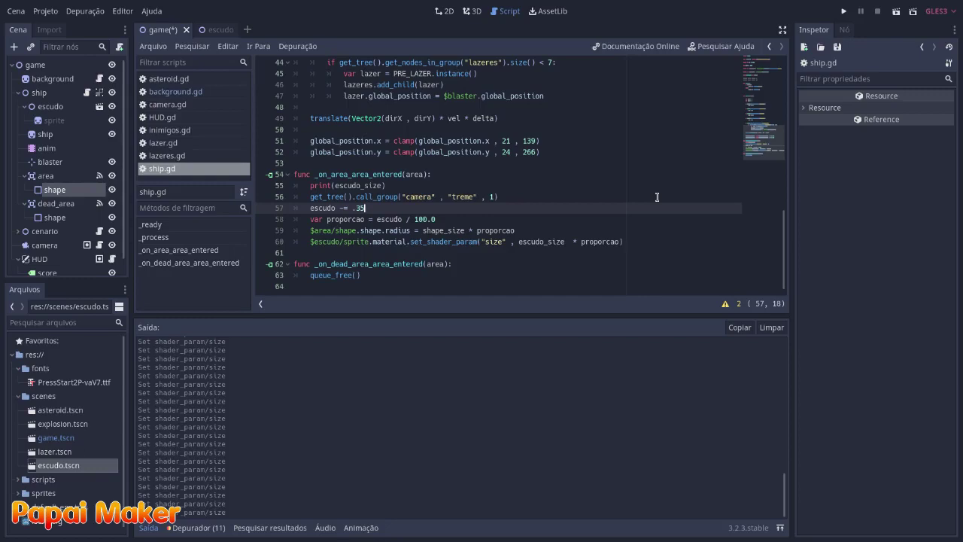
pyautogui.click(844, 12)
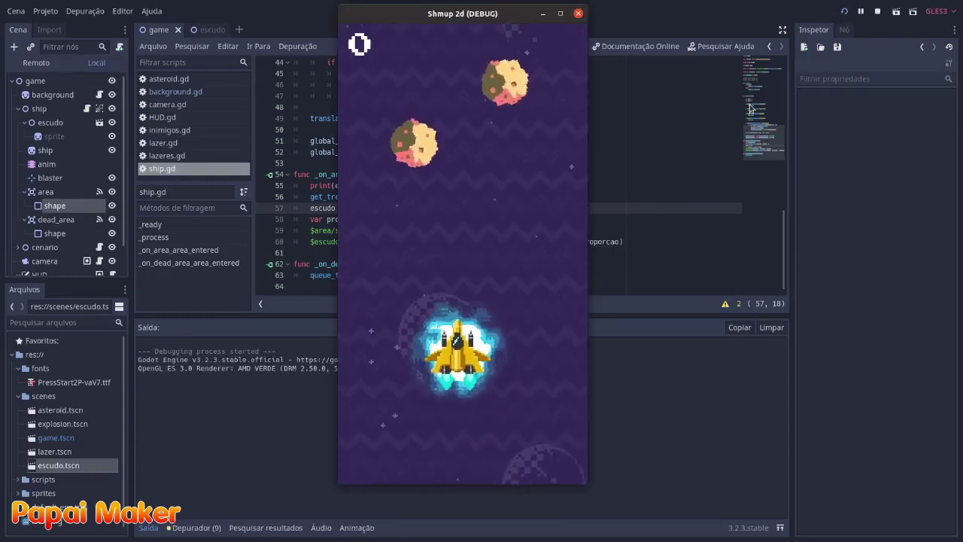
# Fly the ship with the arrow keys until the debugger halts on the background.gd line 15 error.
pyautogui.press('Right')
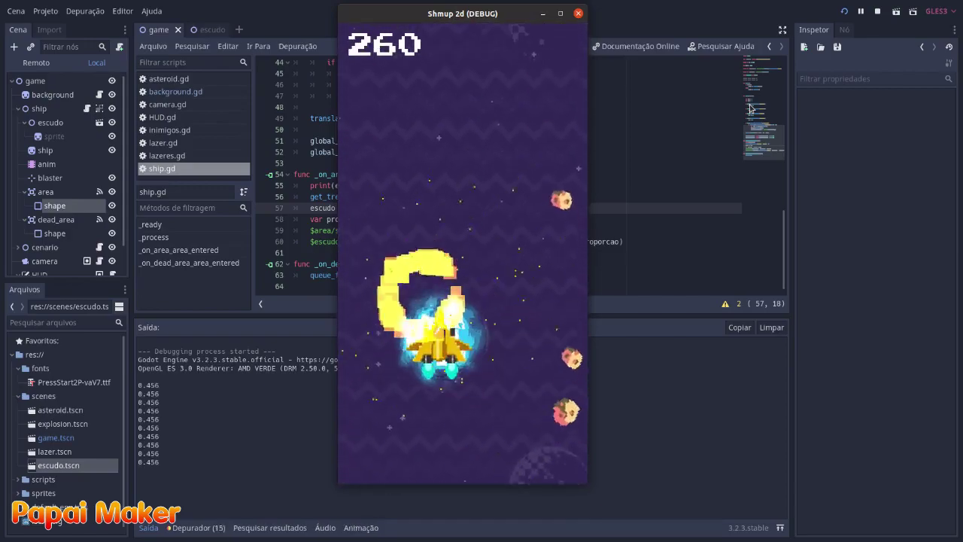
pyautogui.press('Left')
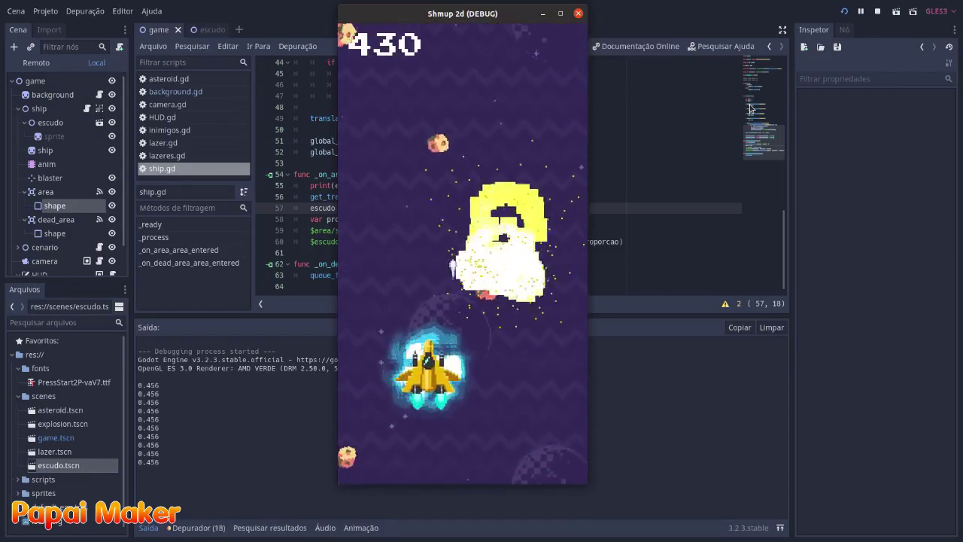
pyautogui.press('Down')
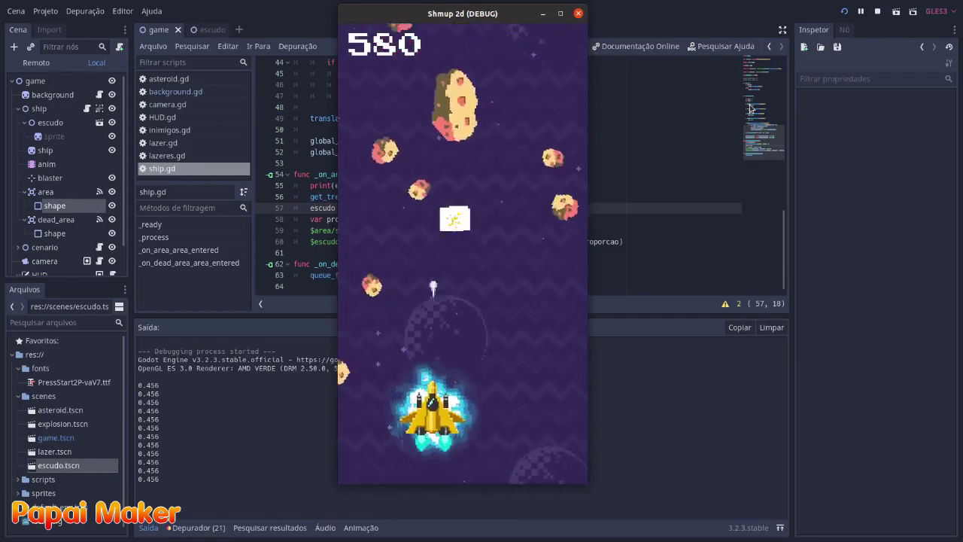
pyautogui.press('Right')
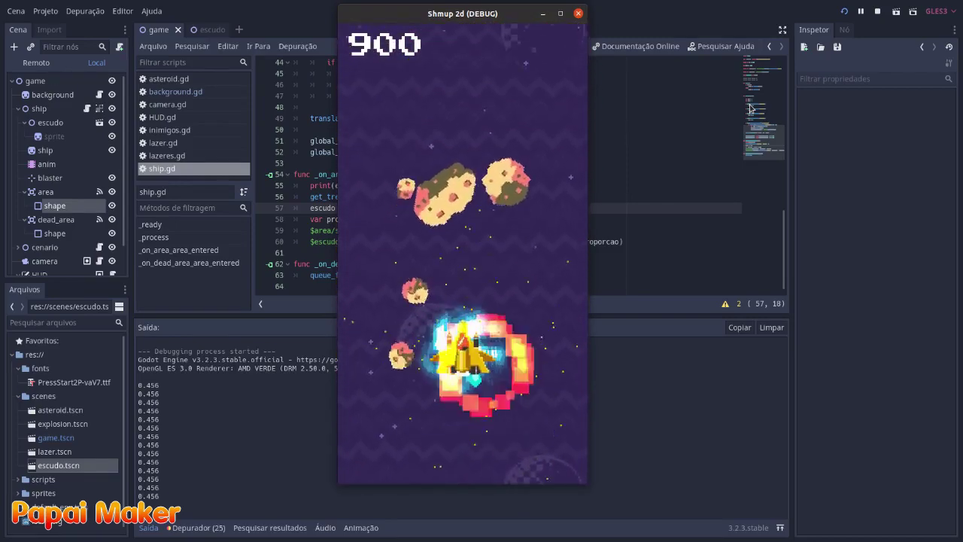
pyautogui.press('Right')
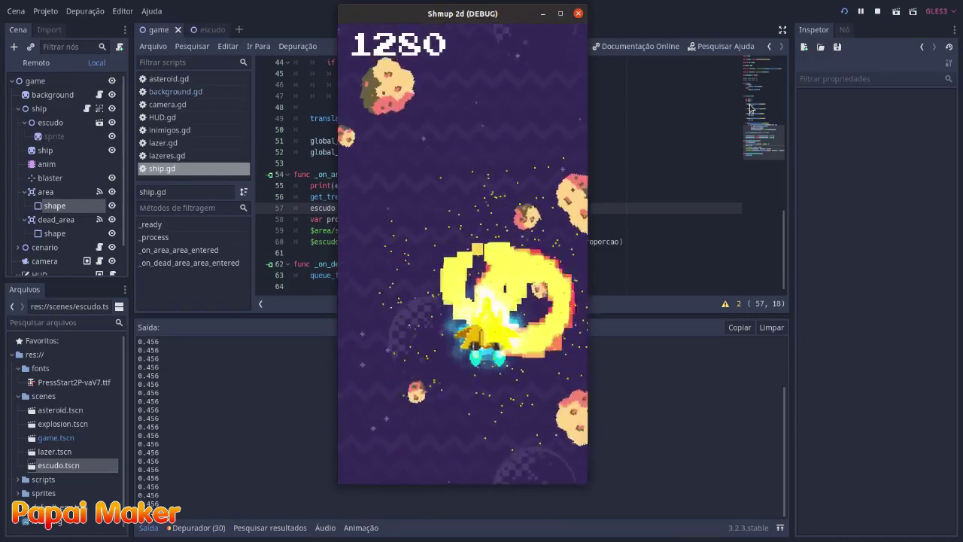
pyautogui.press('Left')
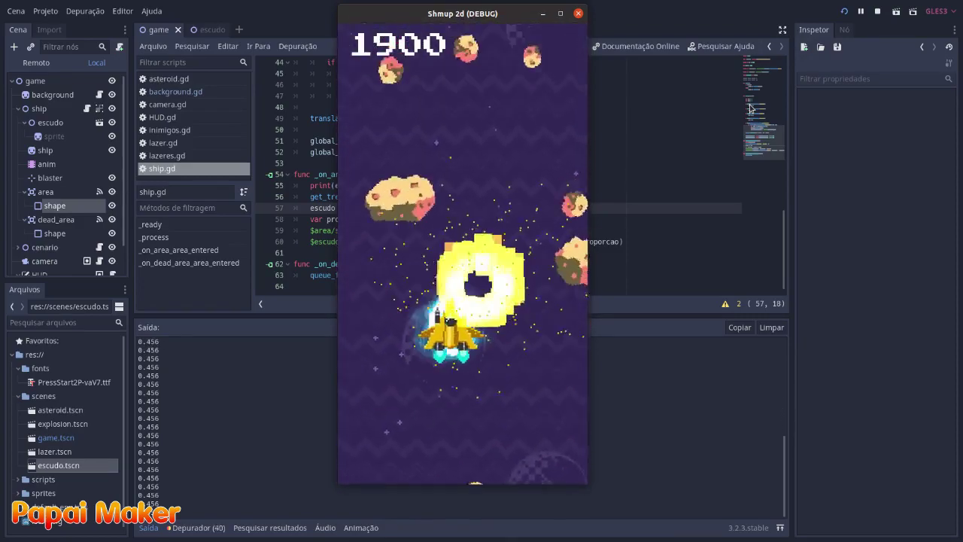
pyautogui.press('Up')
pyautogui.press('Right')
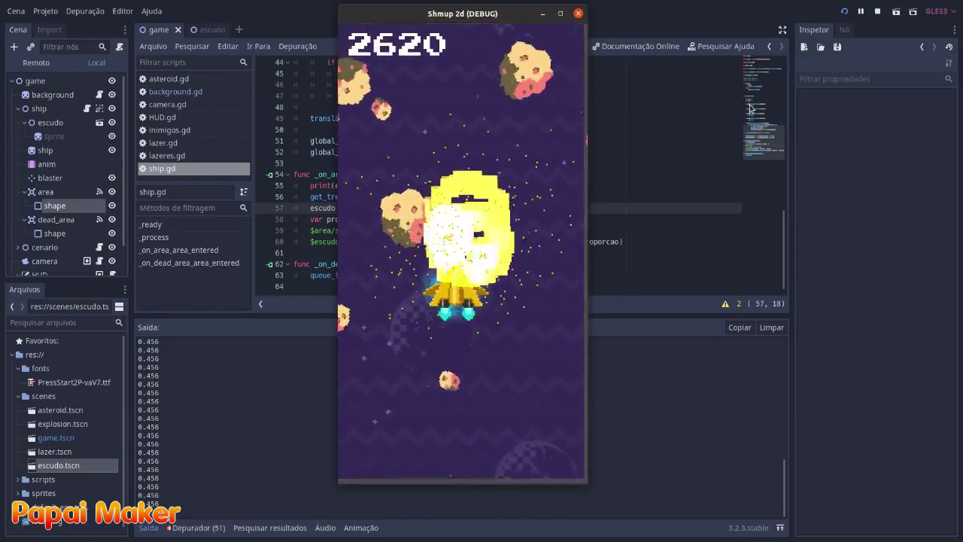
pyautogui.press('Down')
pyautogui.press('Right')
pyautogui.press('Left')
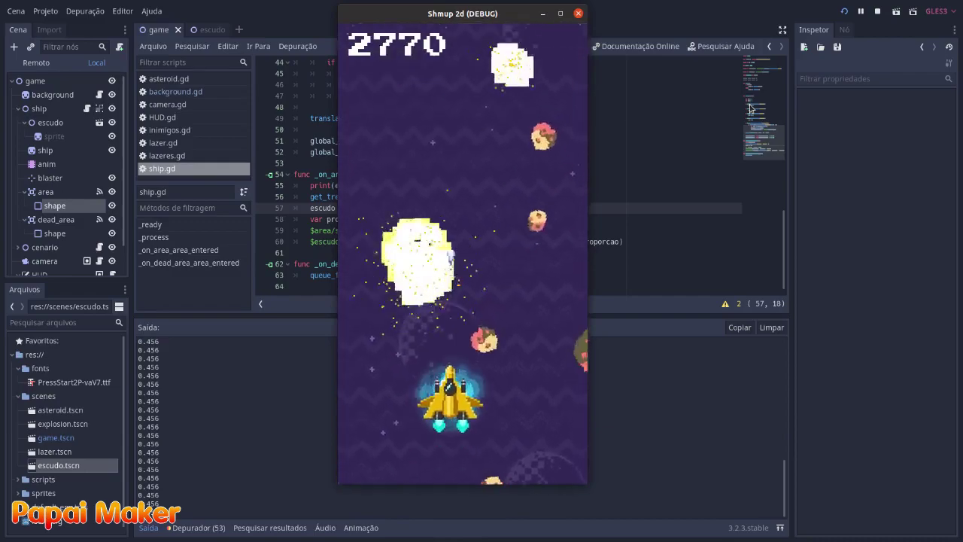
pyautogui.press('Left')
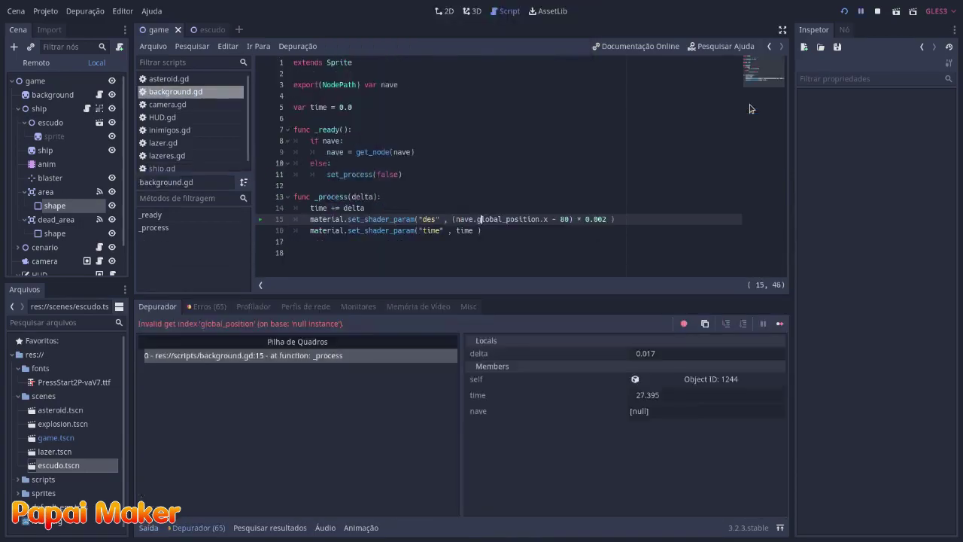
# Replace queue_free() in the dead-area handler with 'visible = false' and 'set_process(false)', then run the game.
pyautogui.press('F8')
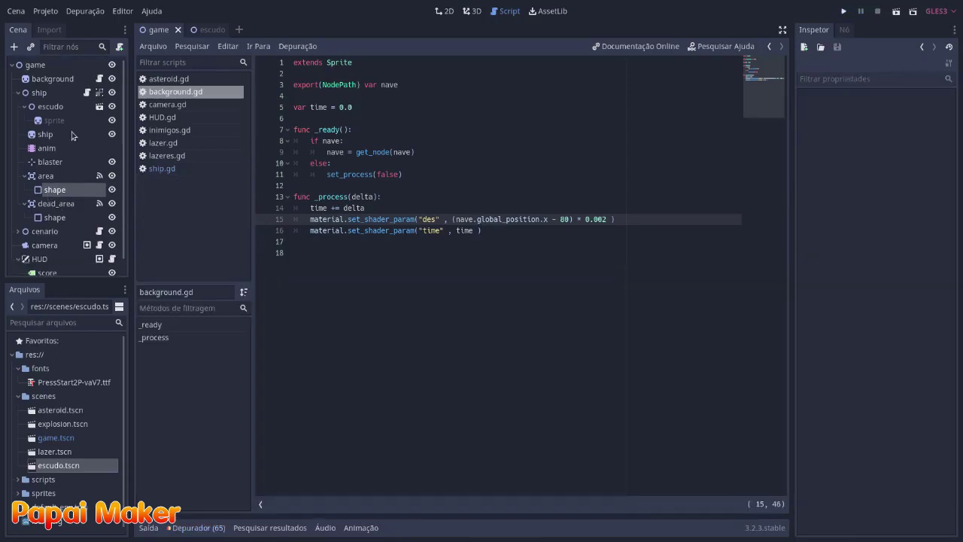
pyautogui.click(86, 93)
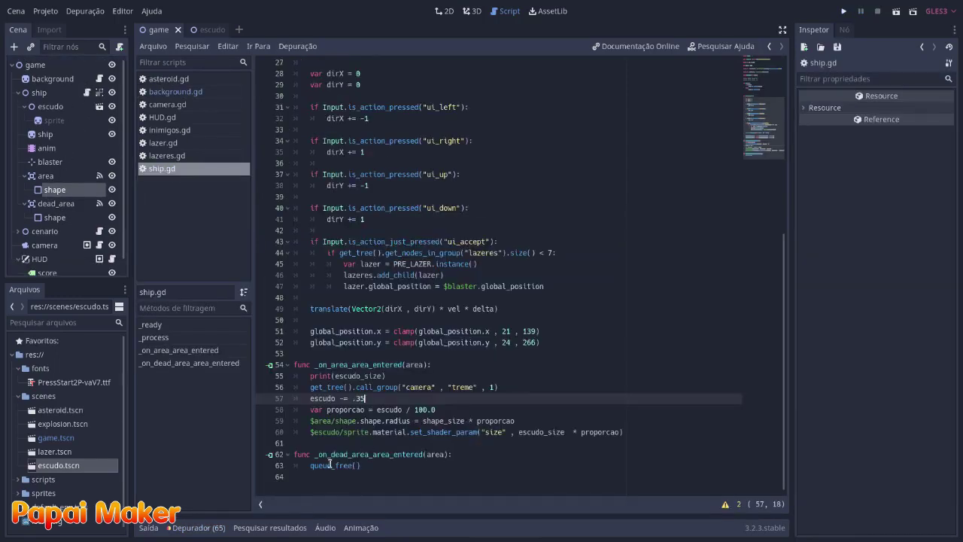
pyautogui.moveTo(310, 465); pyautogui.dragTo(384, 465)
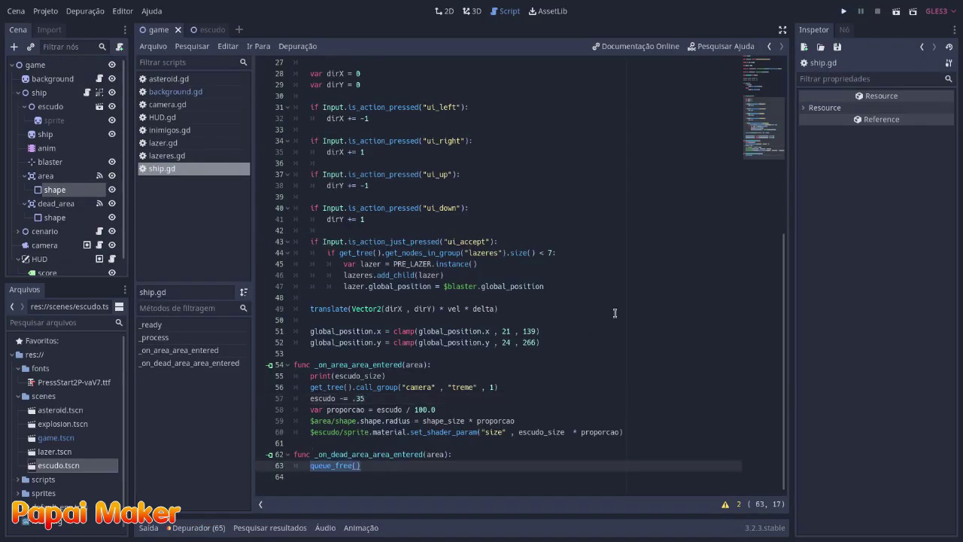
pyautogui.write('visible = false')
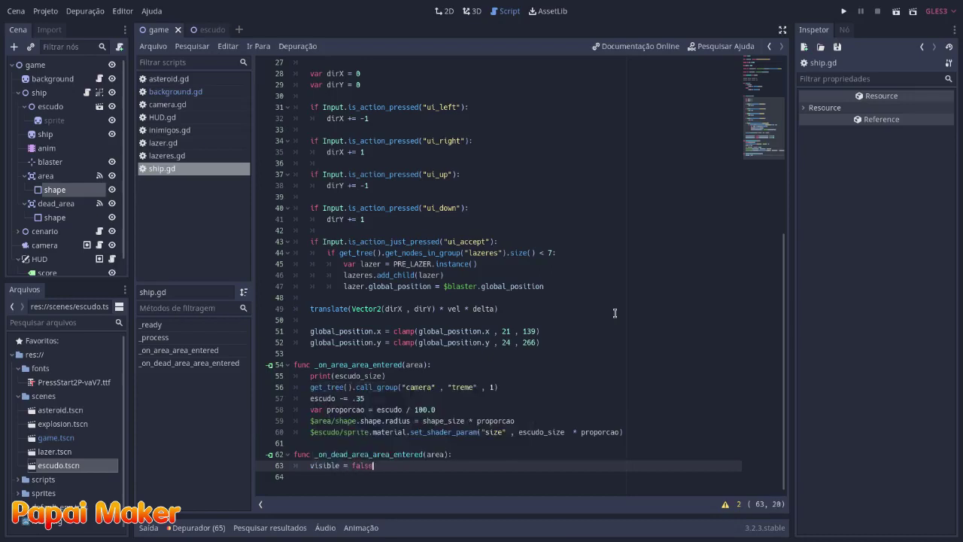
pyautogui.press('Return')
pyautogui.write('s')
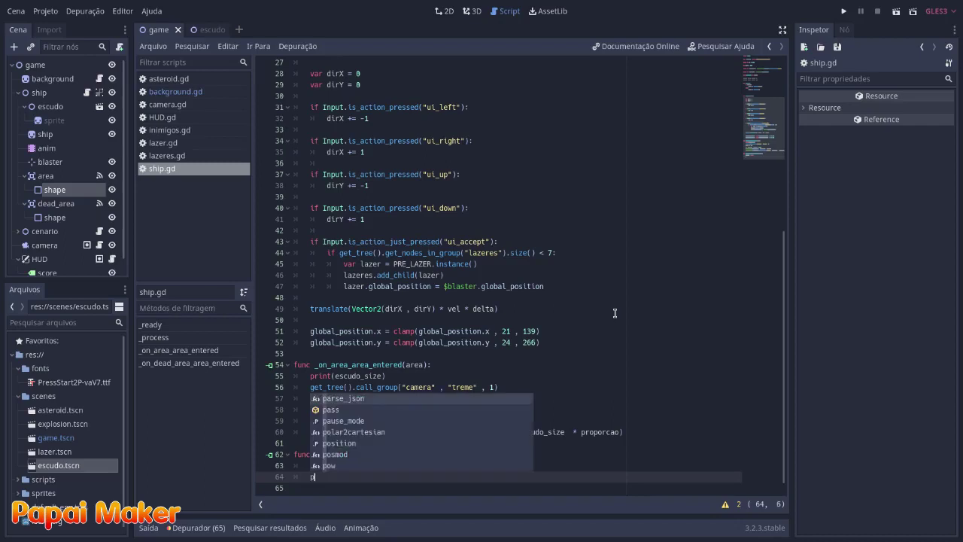
pyautogui.write('etpro')
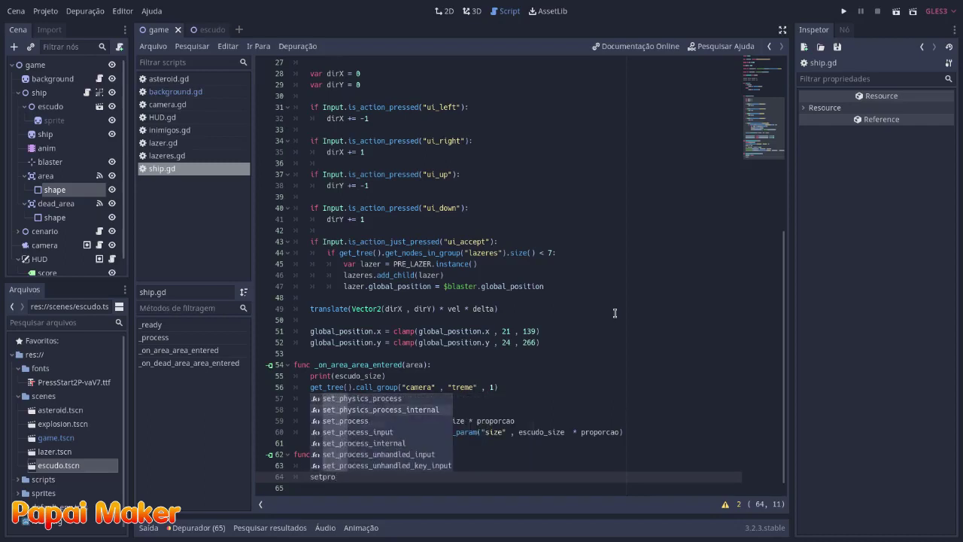
pyautogui.press('Down')
pyautogui.press('Return')
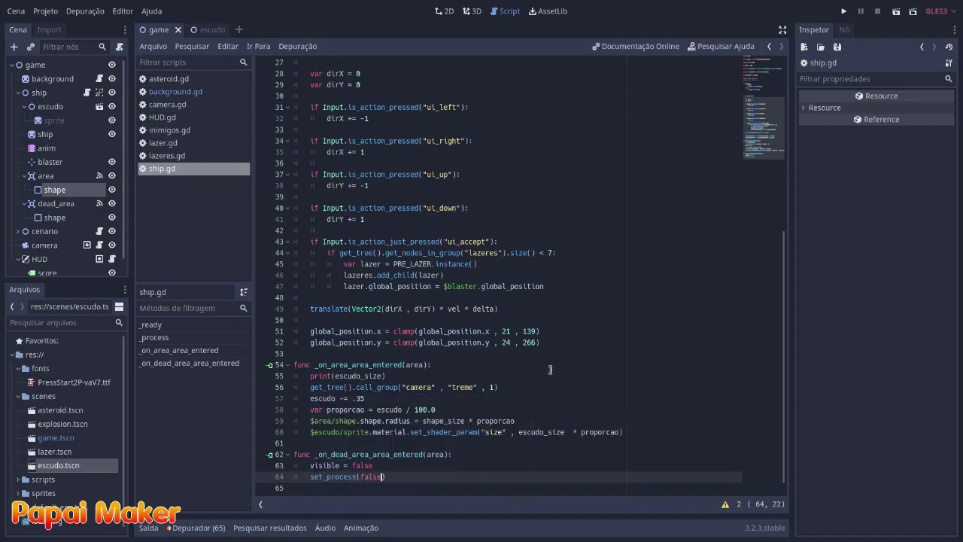
pyautogui.tripleClick(335, 466)
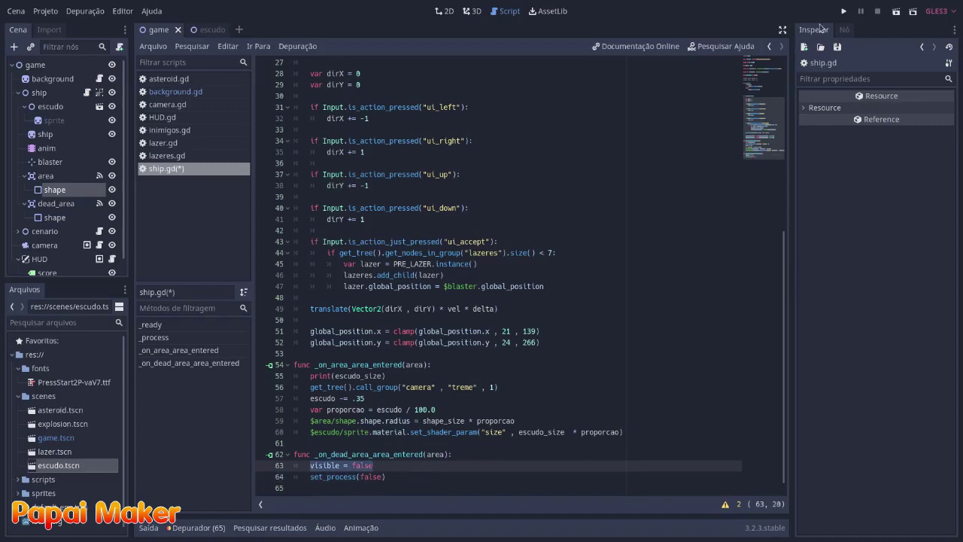
pyautogui.click(844, 15)
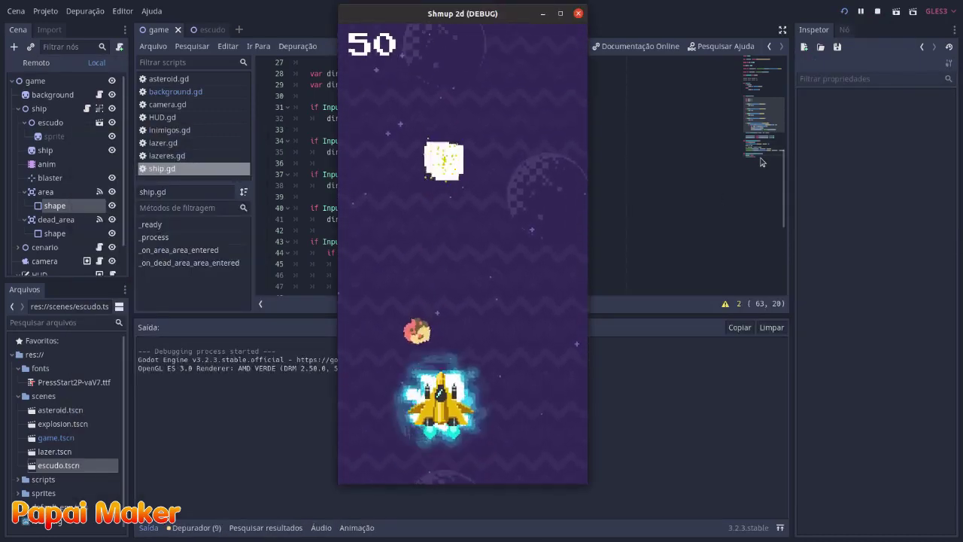
# Fly and shoot with the arrow keys until the ship explodes at a score of 2490, then stop the game.
pyautogui.press('Up')
pyautogui.press('Up')
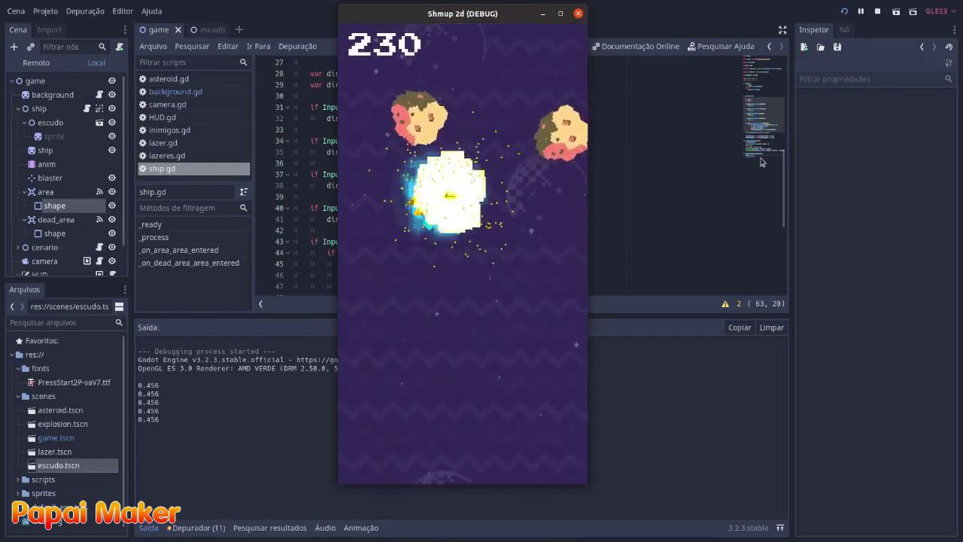
pyautogui.press('Right')
pyautogui.press('Down')
pyautogui.press('Left')
pyautogui.press('Up')
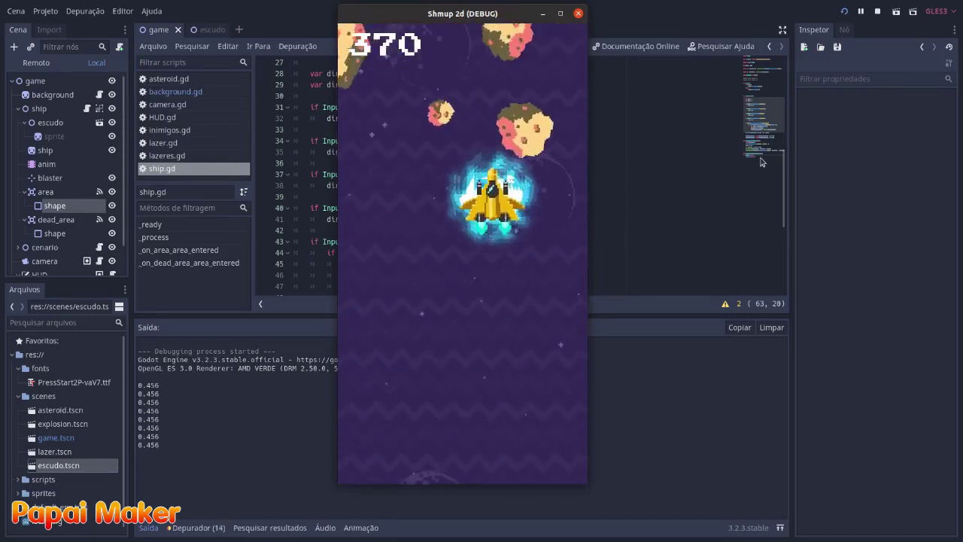
pyautogui.press('Left')
pyautogui.press('Down')
pyautogui.press('Right')
pyautogui.press('Up')
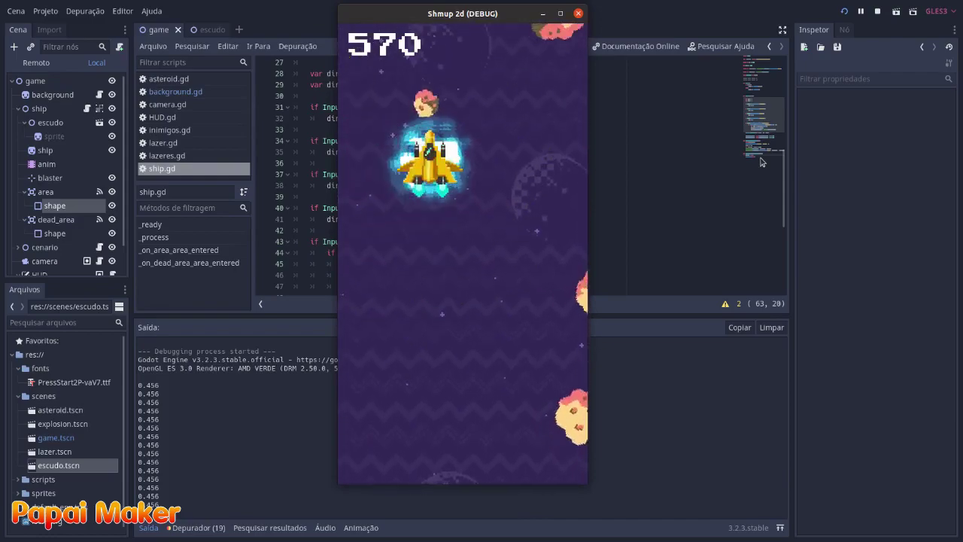
pyautogui.press('Down')
pyautogui.press('Up')
pyautogui.press('Down')
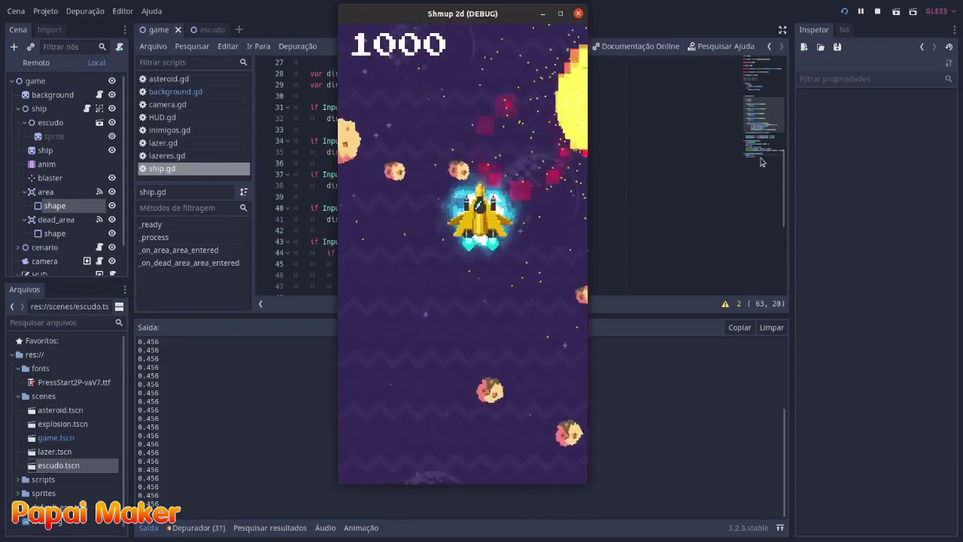
pyautogui.press('Left')
pyautogui.press('Up')
pyautogui.press('Right')
pyautogui.press('Down')
pyautogui.press('Right')
pyautogui.press('Down')
pyautogui.press('Up')
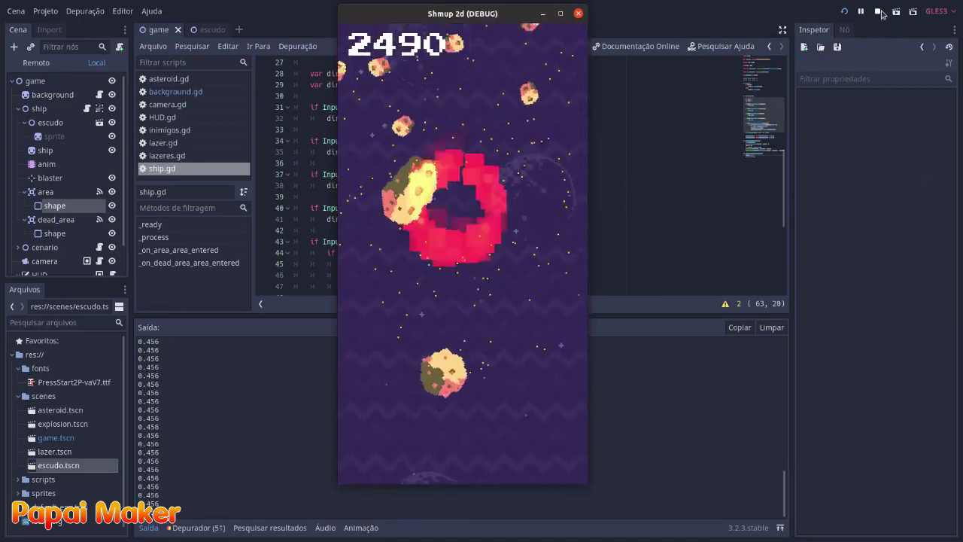
pyautogui.click(879, 13)
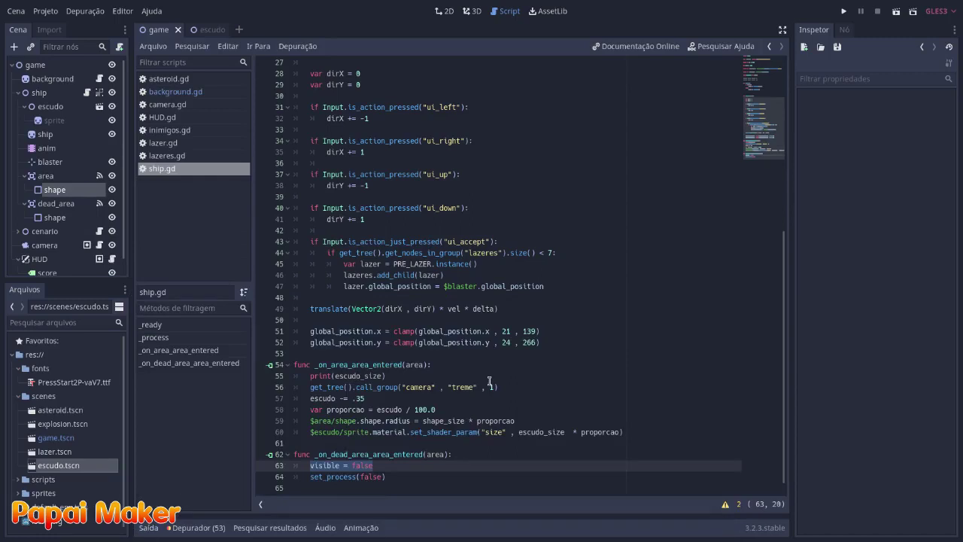
# Delete the print(escudo_size) debug line and return to the 2D game scene.
pyautogui.click(404, 377)
pyautogui.hotkey('ctrl', 'x')
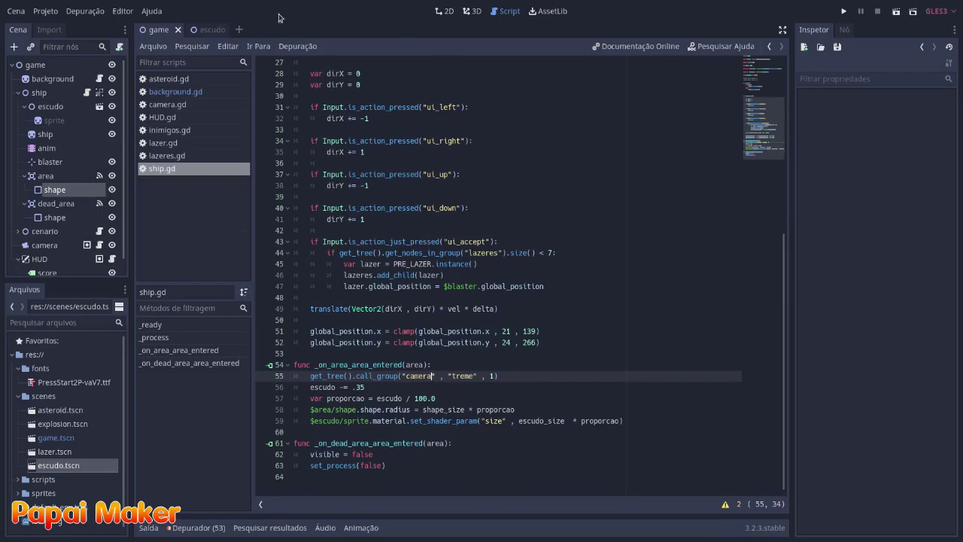
pyautogui.click(443, 12)
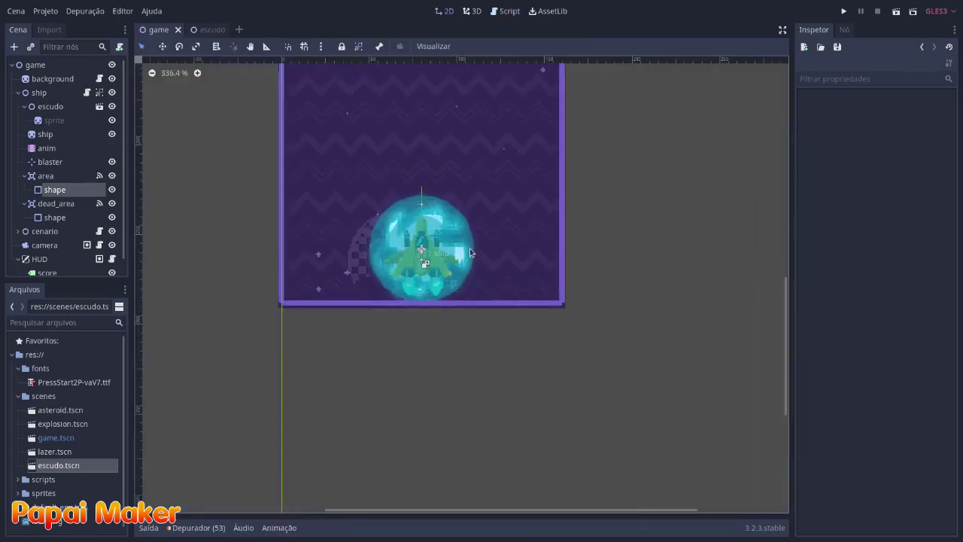
pyautogui.moveTo(470, 252); pyautogui.dragTo(461, 299, button='middle')
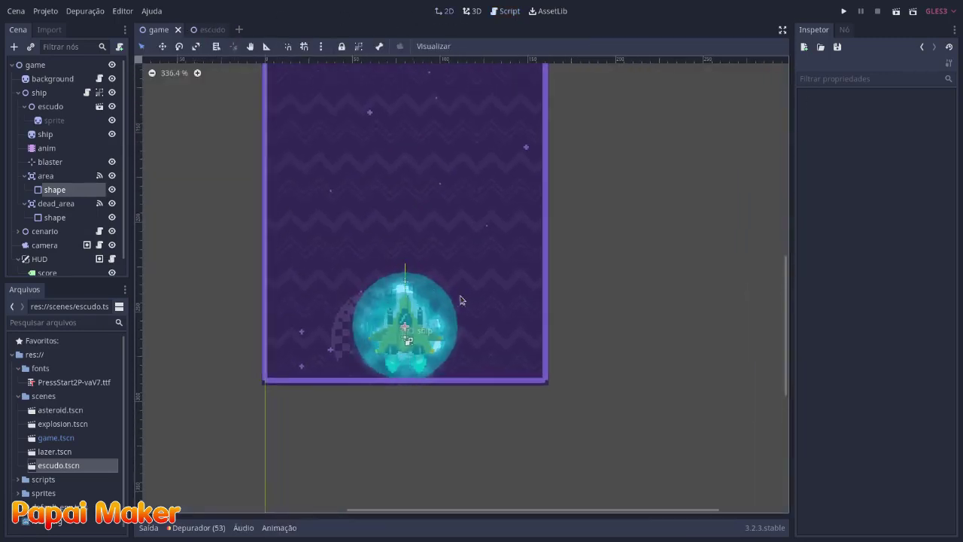
# Move the area and dead_area nodes above escudo at the top of the ship's children.
pyautogui.click(43, 187)
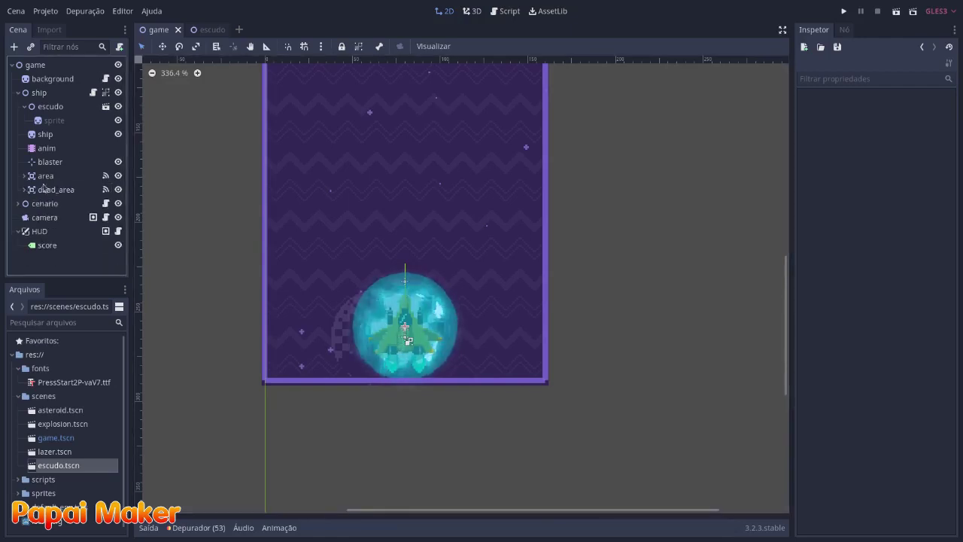
pyautogui.click(46, 176)
pyautogui.keyDown('shift'); pyautogui.click(41, 189); pyautogui.keyUp('shift')
pyautogui.moveTo(41, 189); pyautogui.dragTo(60, 98)
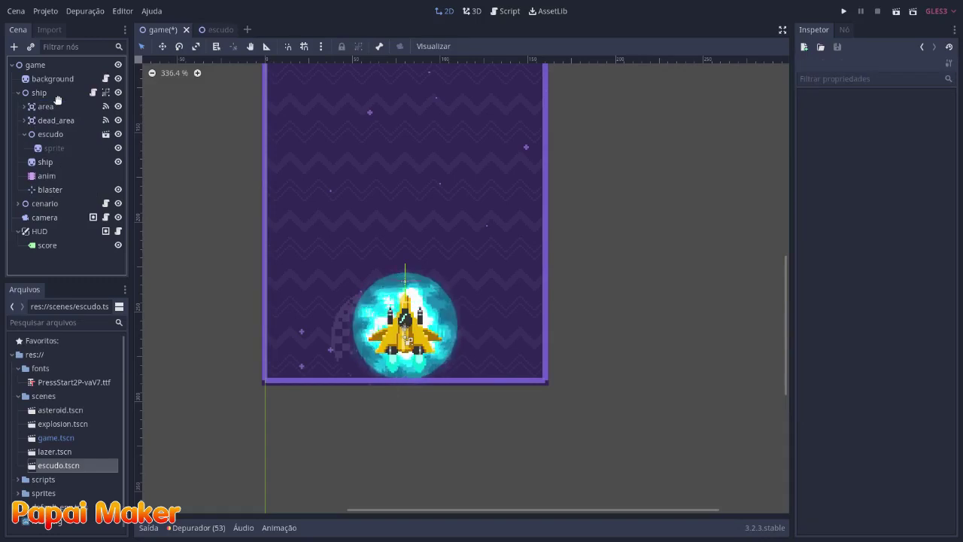
pyautogui.click(31, 134)
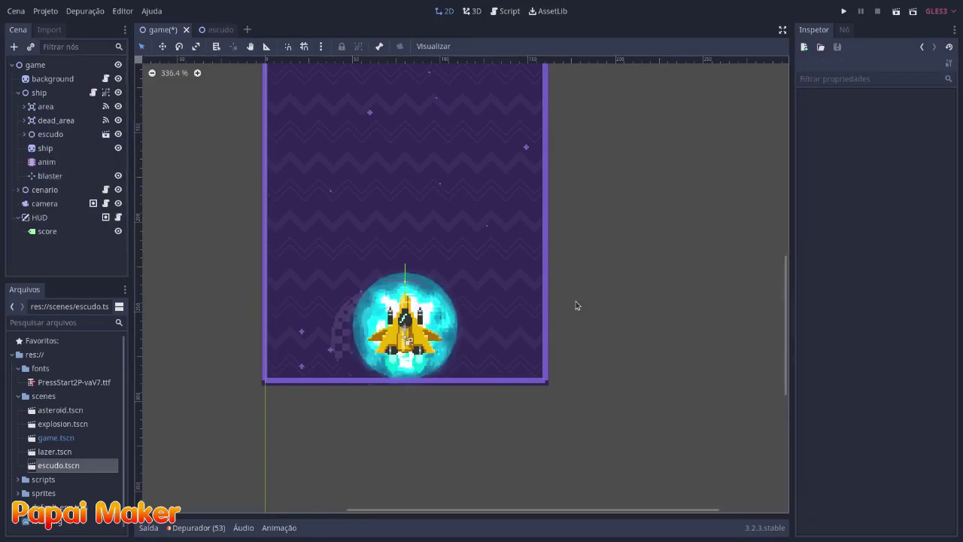
pyautogui.scroll(1, 615, 351)
pyautogui.scroll(1, 464, 336)
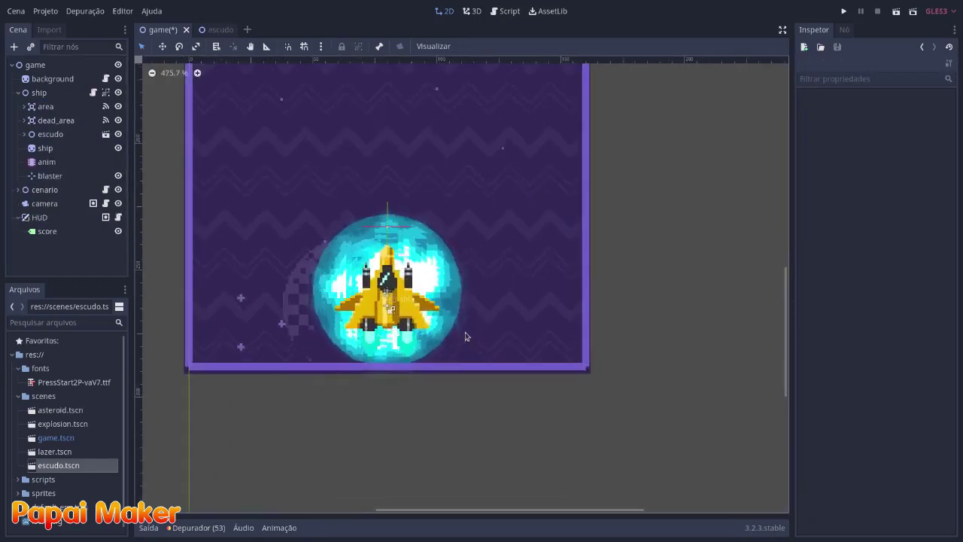
pyautogui.scroll(1, 479, 297)
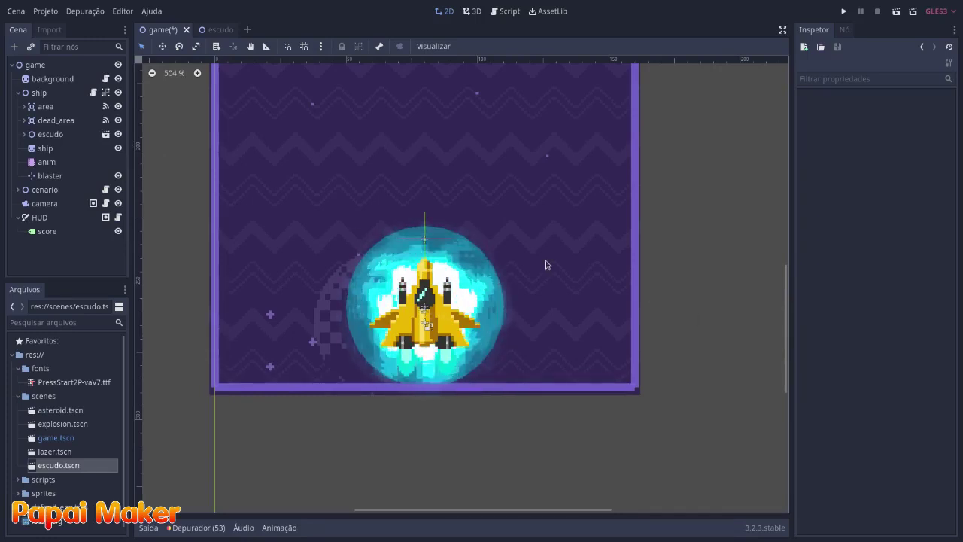
pyautogui.scroll(-4, 536, 261)
pyautogui.scroll(-1, 536, 262)
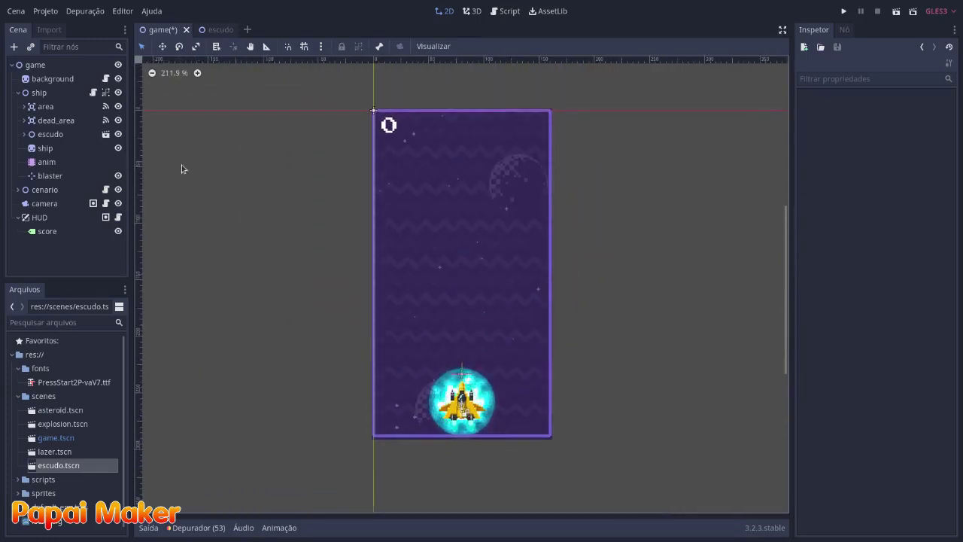
pyautogui.hotkey('alt', 'Tab')
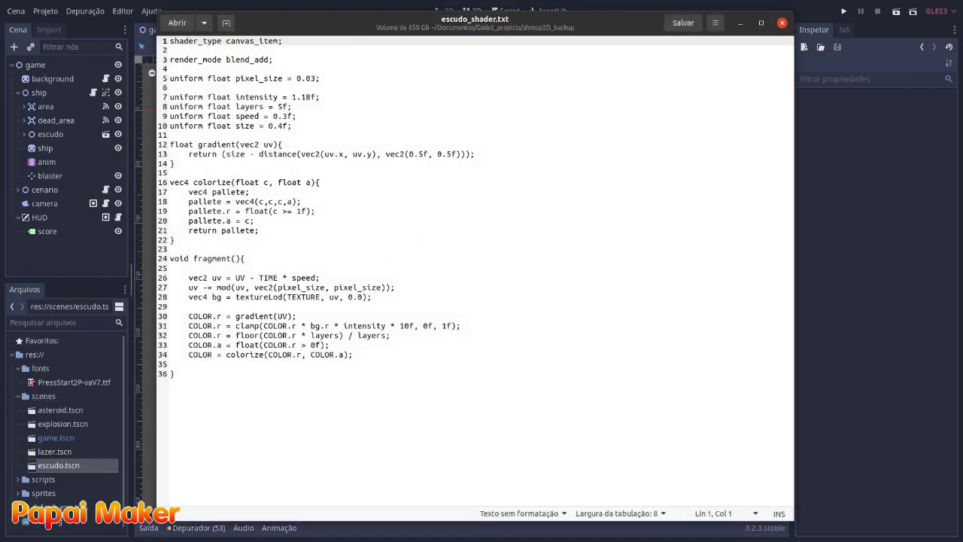
pyautogui.hotkey('alt', 'Tab')
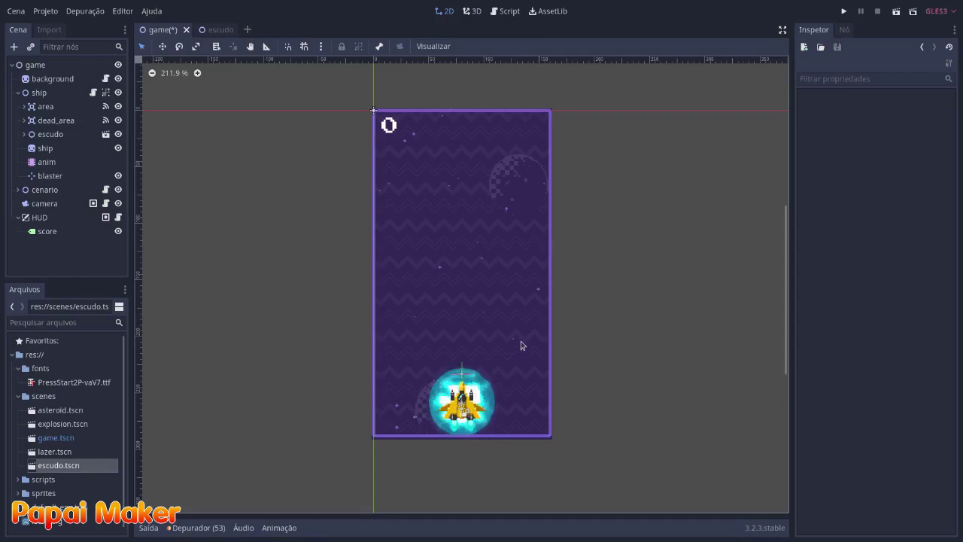
pyautogui.scroll(1, 496, 354)
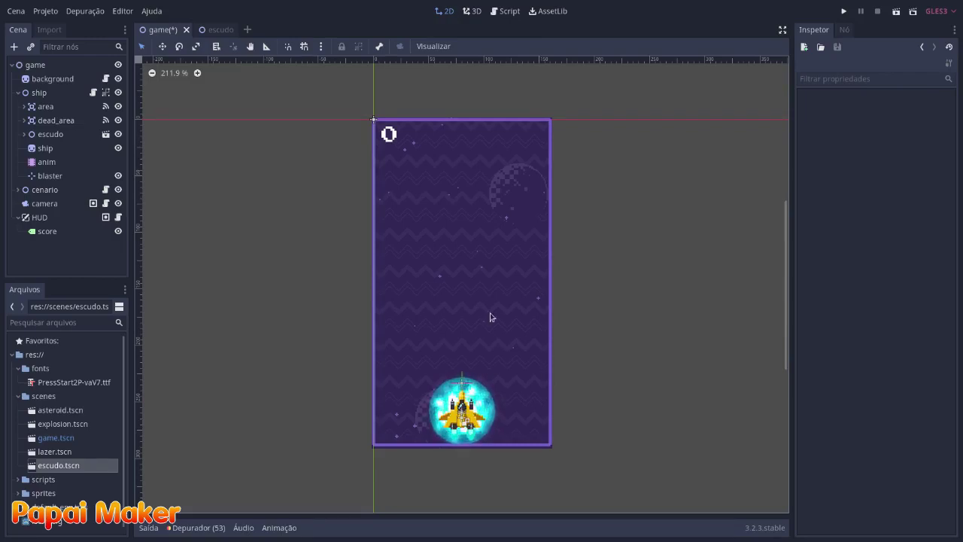
pyautogui.scroll(2, 508, 297)
pyautogui.scroll(-3, 506, 286)
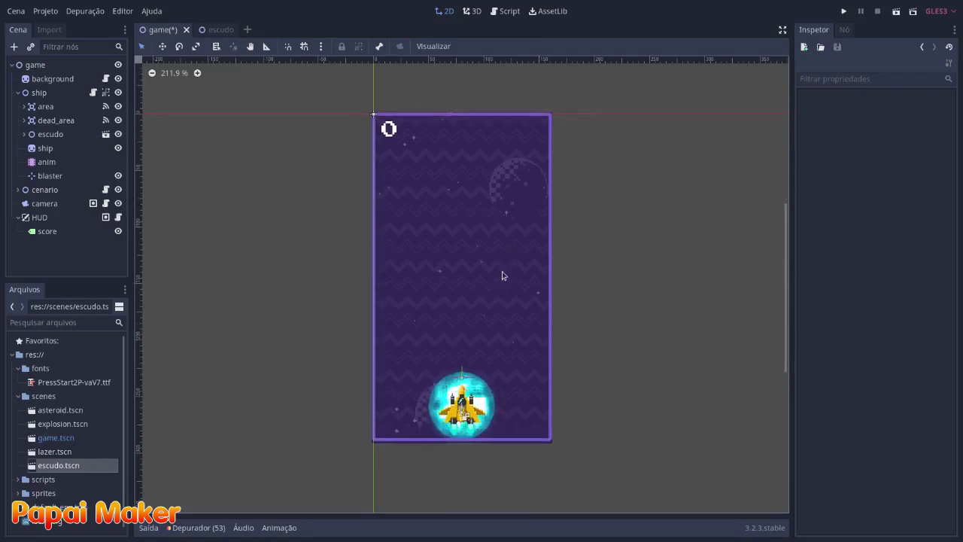